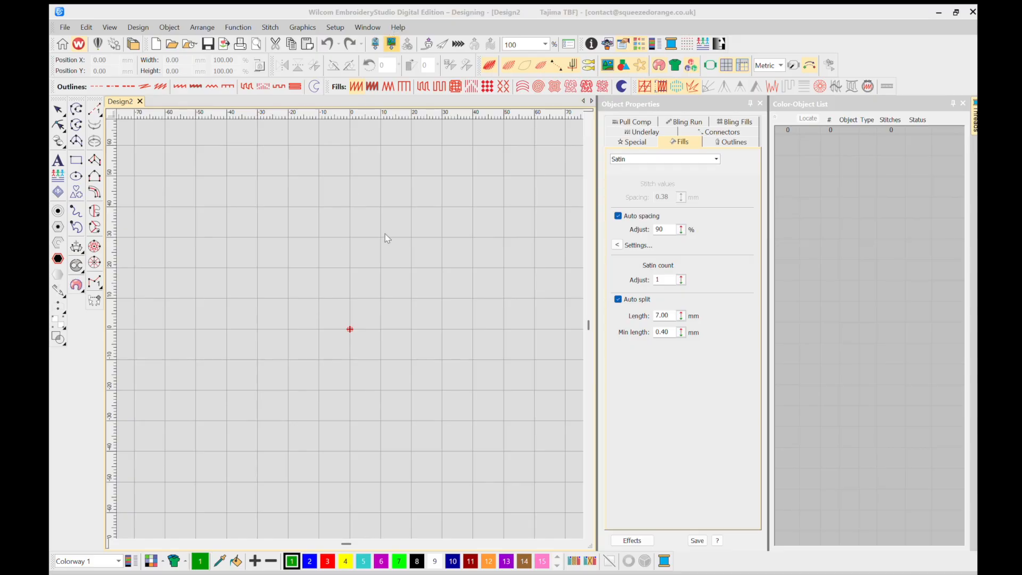
Paste the "as" logo artwork into the design and lock it as a tracing background.
left_click(637, 428)
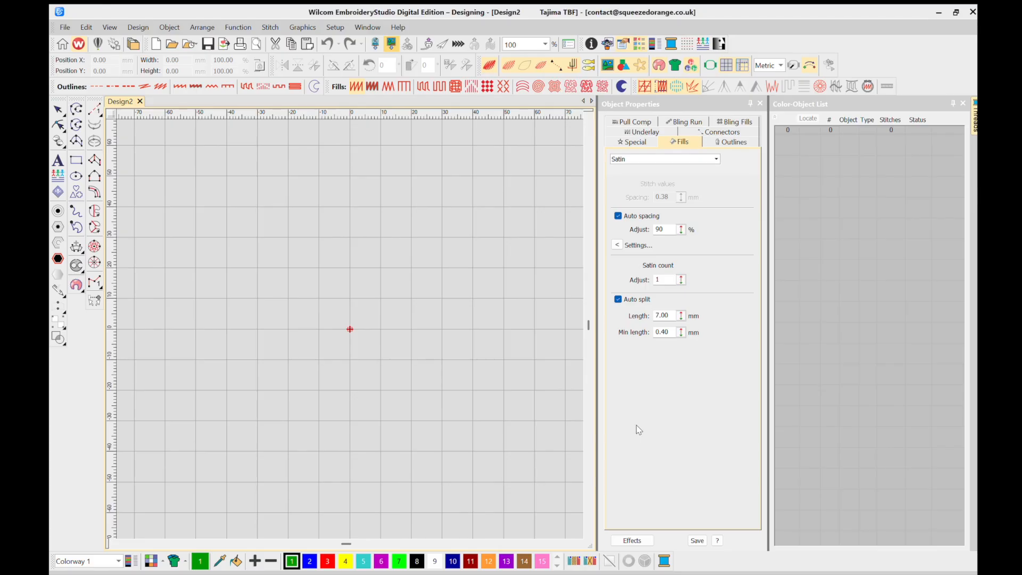
key("ctrl+v")
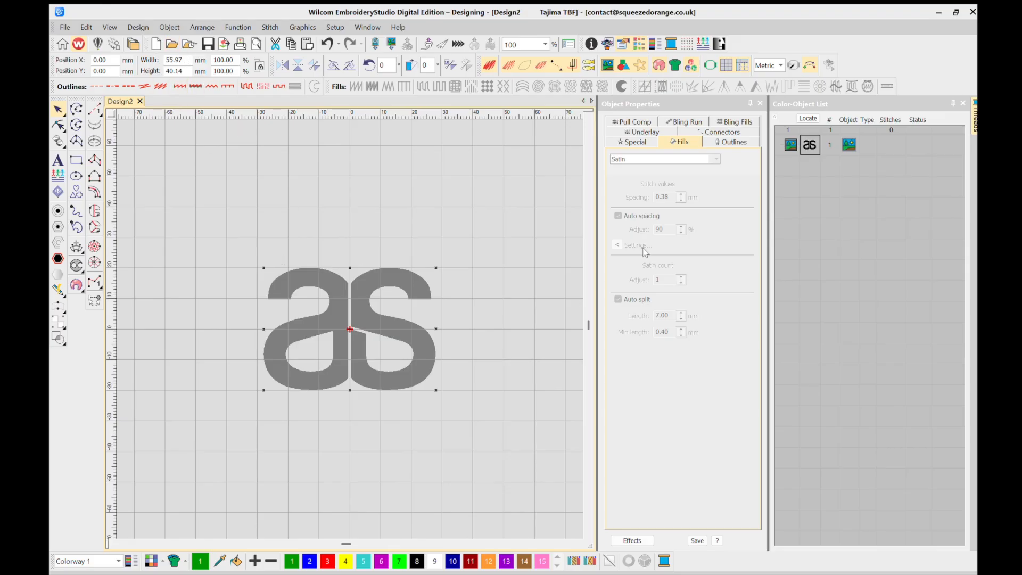
left_click(814, 235)
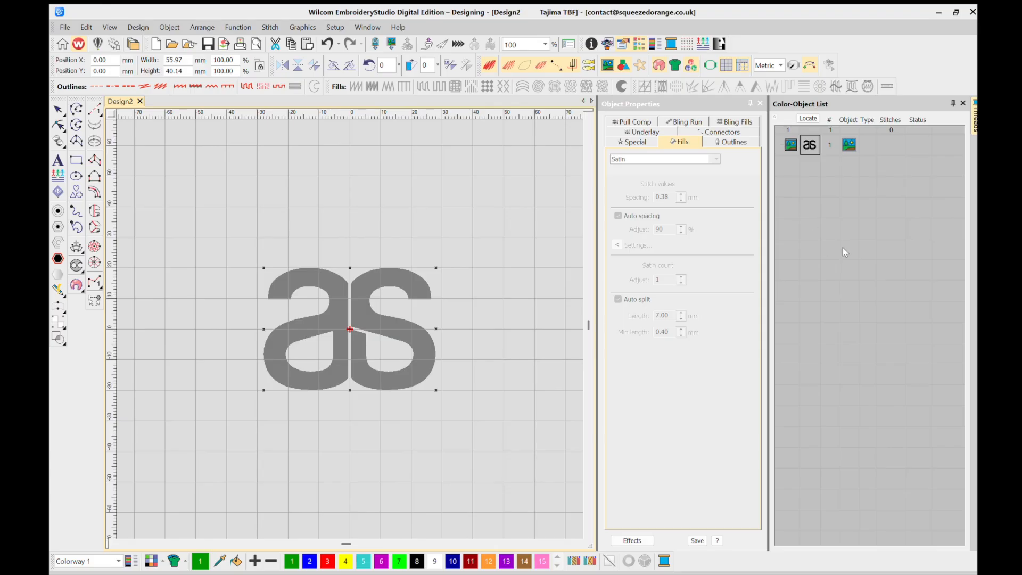
key("k")
scroll(346, 314, "up", 2)
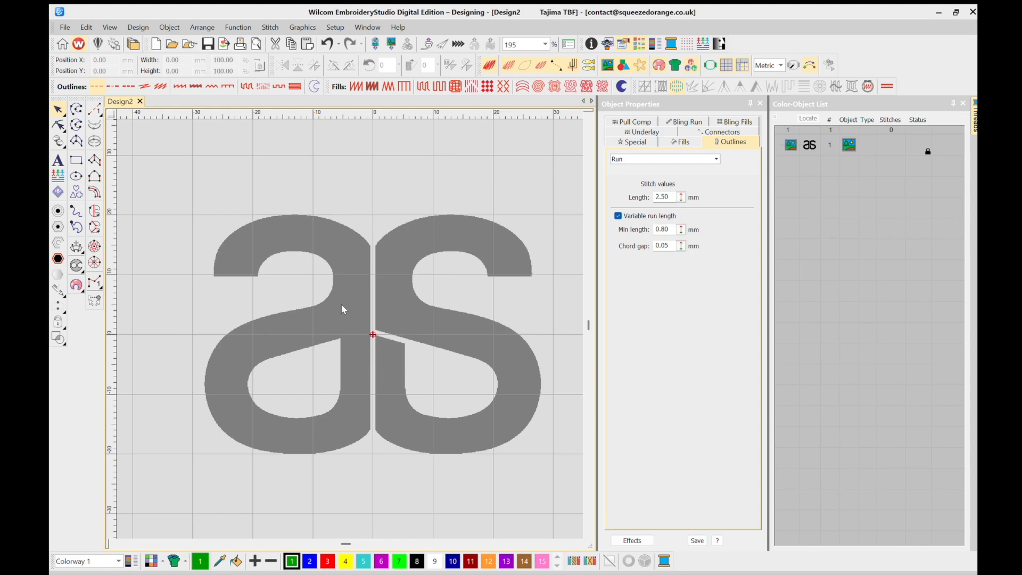
Start an open run-stitch line with its first point in the stem of the letter a, beside the design origin.
left_click(95, 109)
key("Escape")
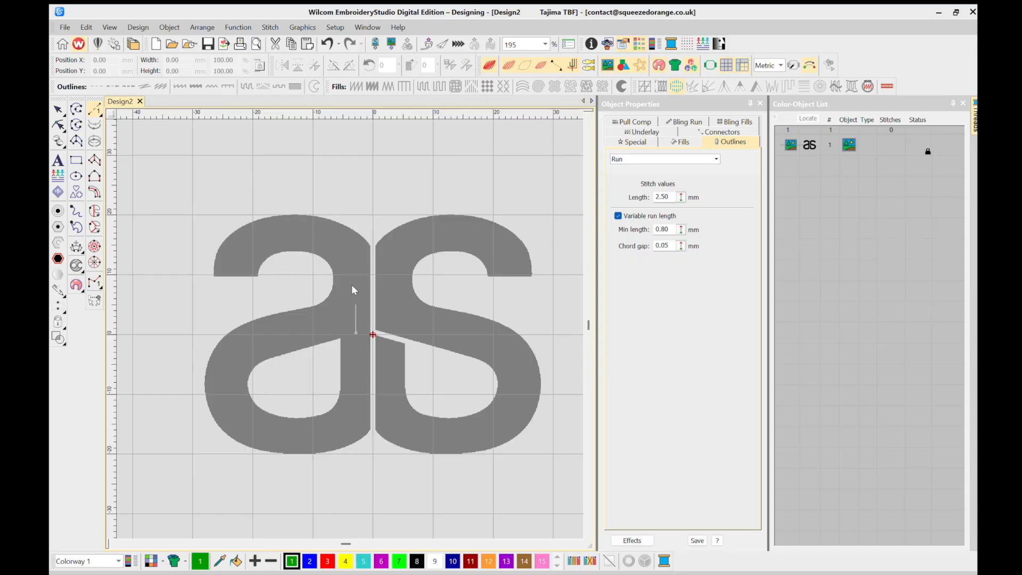
left_click(356, 304)
left_click(336, 207)
left_click(287, 193)
left_click(191, 184)
left_click(142, 205)
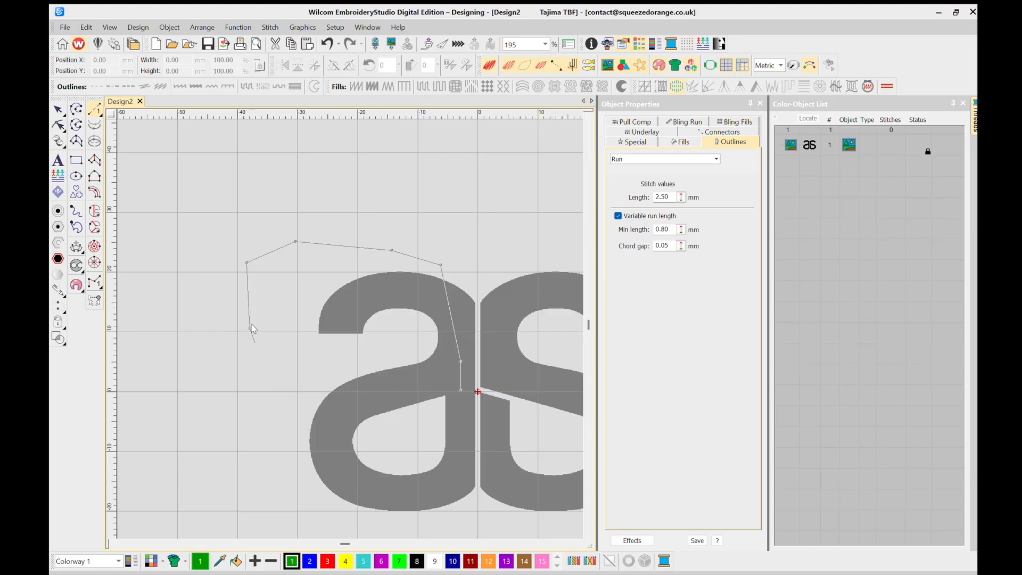
right_click(256, 343)
right_click(264, 367)
right_click(295, 377)
right_click(326, 379)
right_click(352, 372)
right_click(380, 358)
right_click(397, 339)
key("BackSpace")
key("BackSpace")
key("BackSpace")
key("BackSpace")
key("BackSpace")
key("BackSpace")
key("BackSpace")
key("BackSpace")
key("BackSpace")
key("BackSpace")
key("BackSpace")
key("BackSpace")
key("BackSpace")
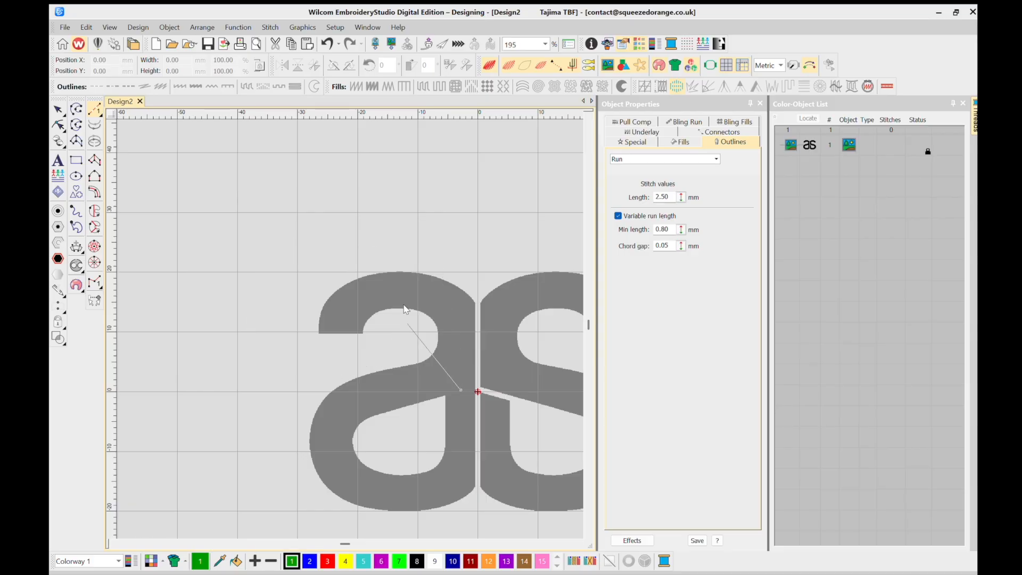
Digitize the run-stitch line up the a's stem and around its upper arch to the outer corner of the terminal.
scroll(405, 309, "down", 1)
scroll(352, 312, "up", 2)
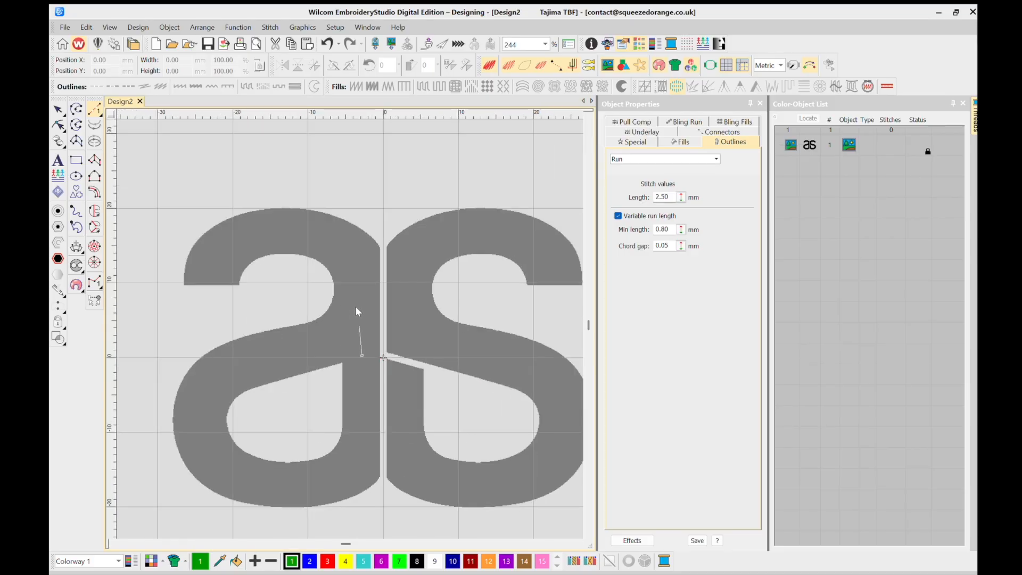
right_click(361, 325)
right_click(359, 282)
right_click(350, 252)
right_click(318, 229)
right_click(275, 227)
right_click(244, 235)
scroll(183, 266, "up", 4)
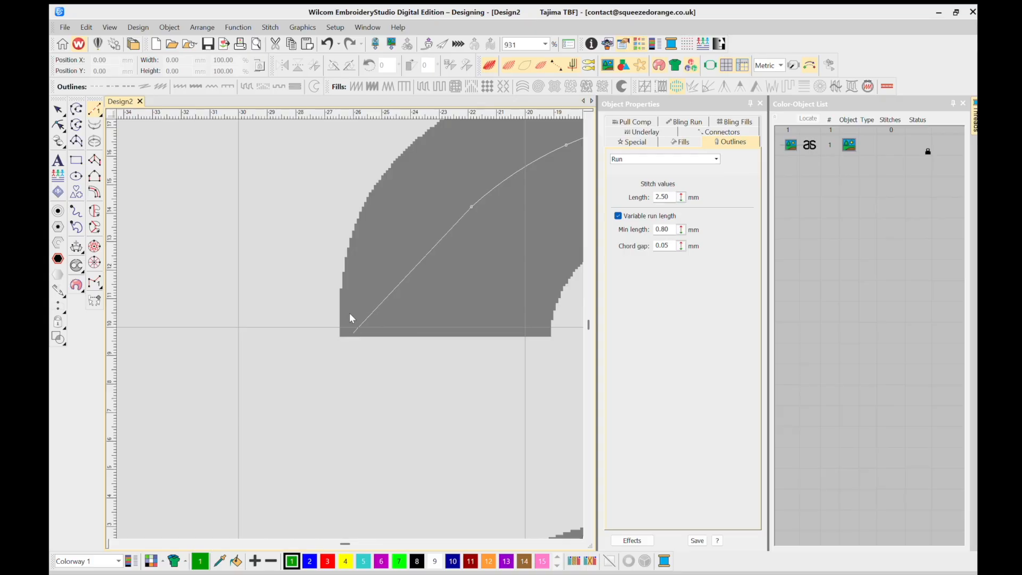
left_click(350, 313)
scroll(350, 313, "down", 3)
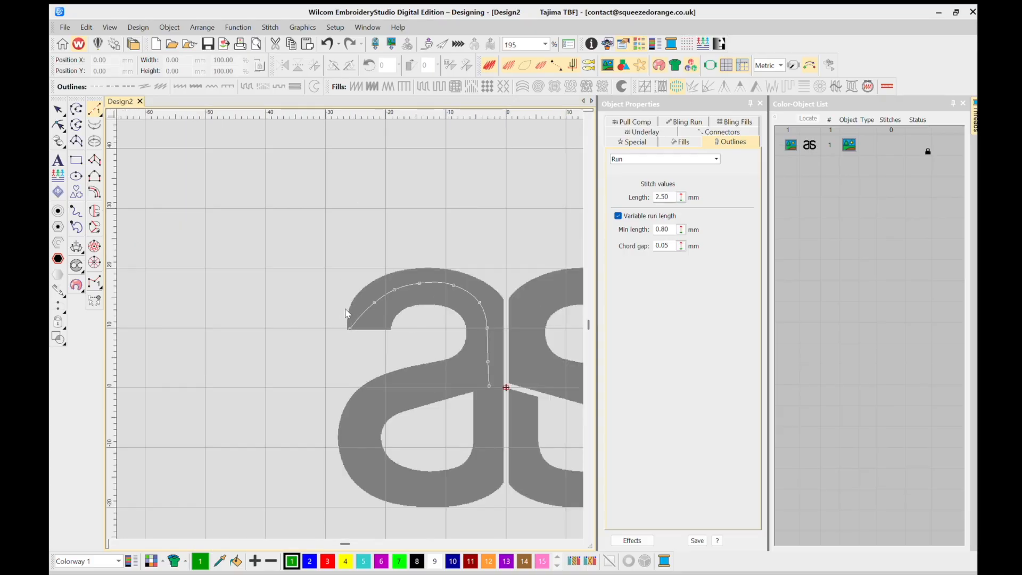
key("Return")
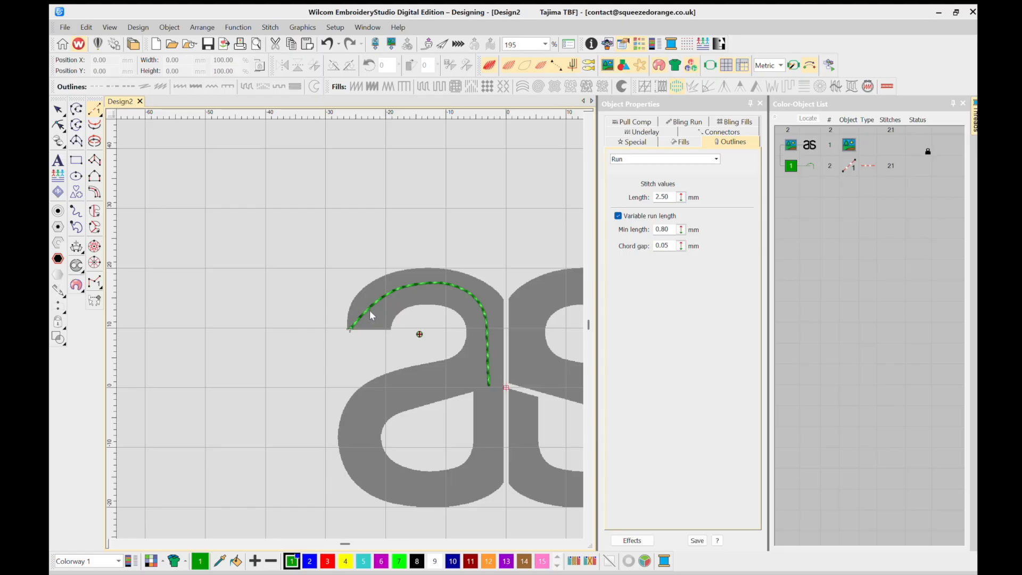
Draw a closed run-stitch trapezoid about 6.6 mm wide and 3 mm high across the end of the a's upper terminal.
scroll(370, 310, "up", 3)
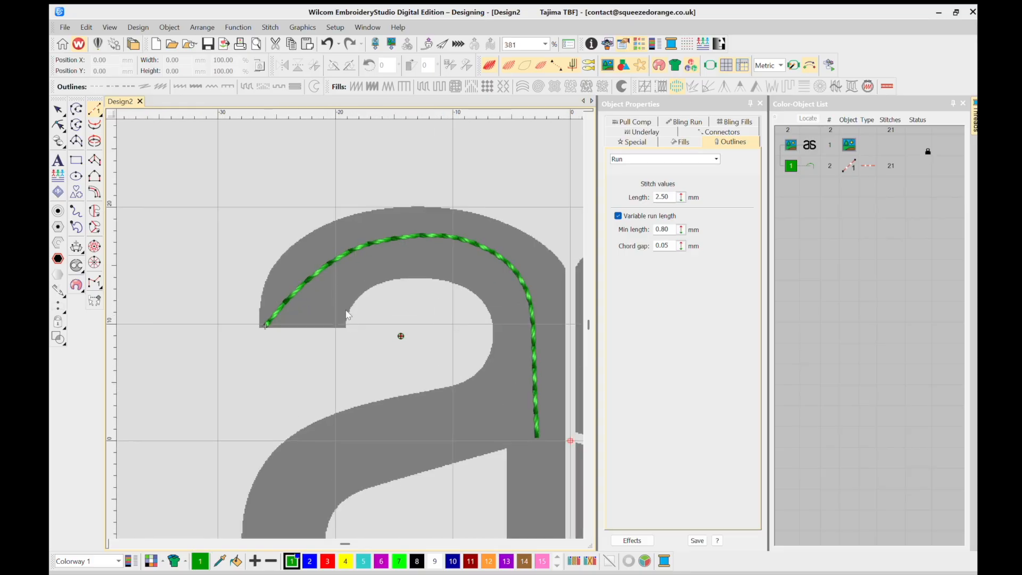
scroll(347, 315, "up", 3)
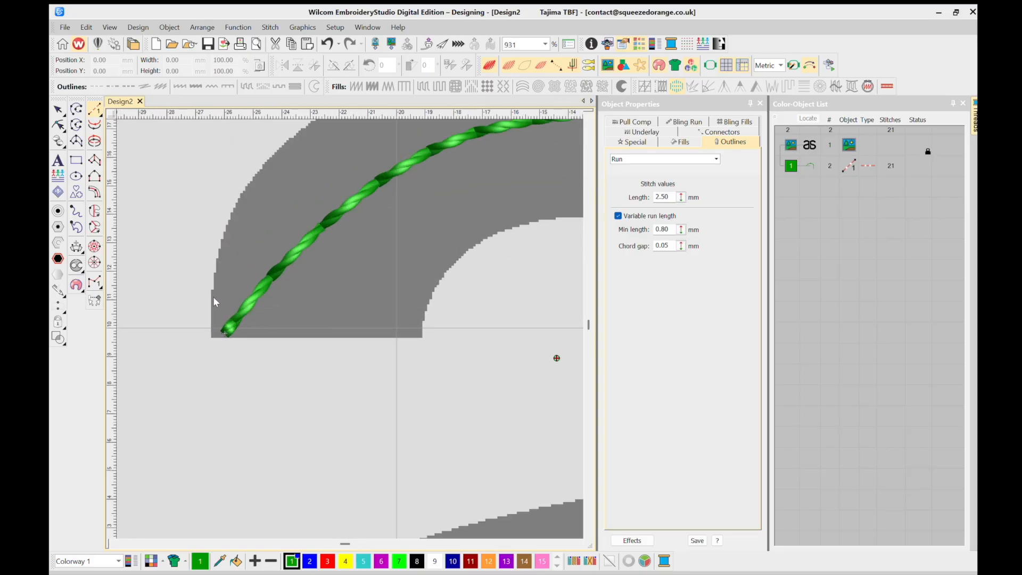
left_click(76, 125)
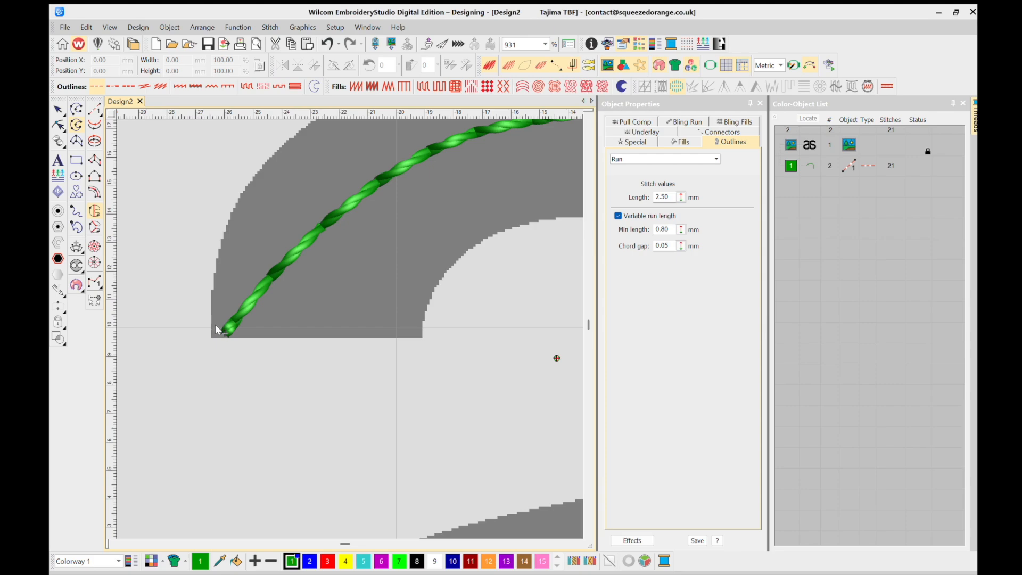
scroll(346, 310, "down", 4)
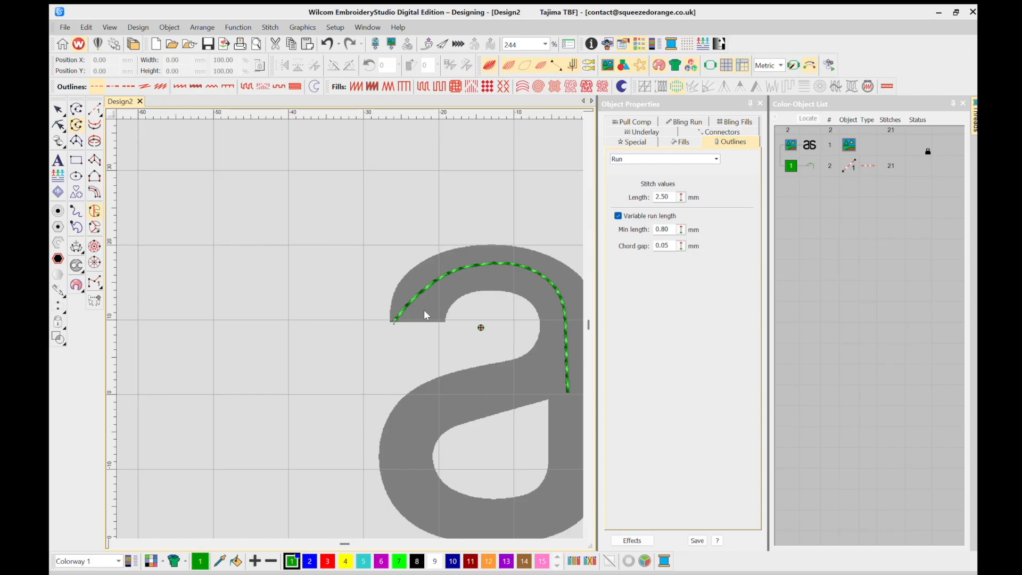
scroll(424, 311, "up", 1)
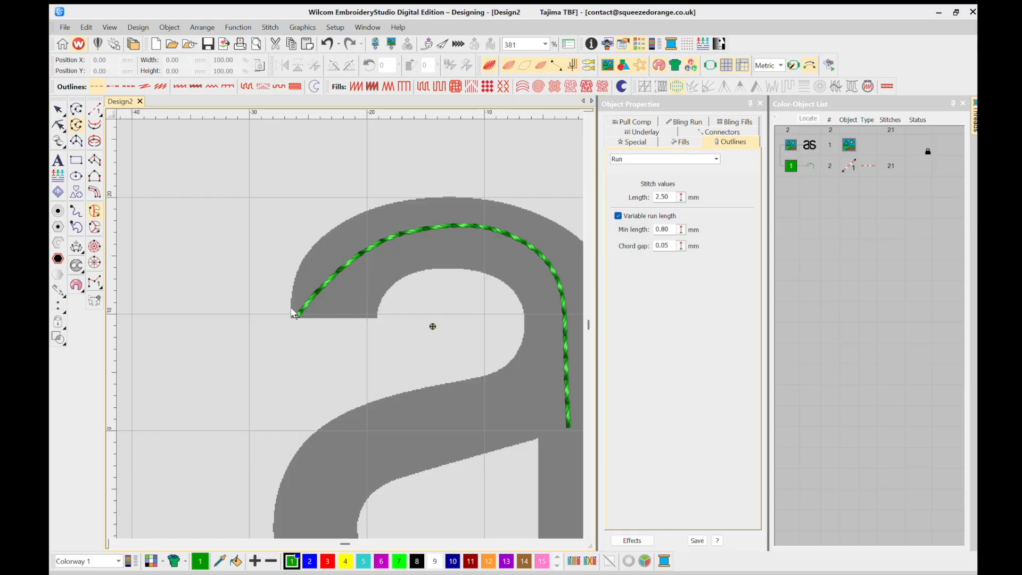
key("Home")
scroll(361, 301, "down", 5)
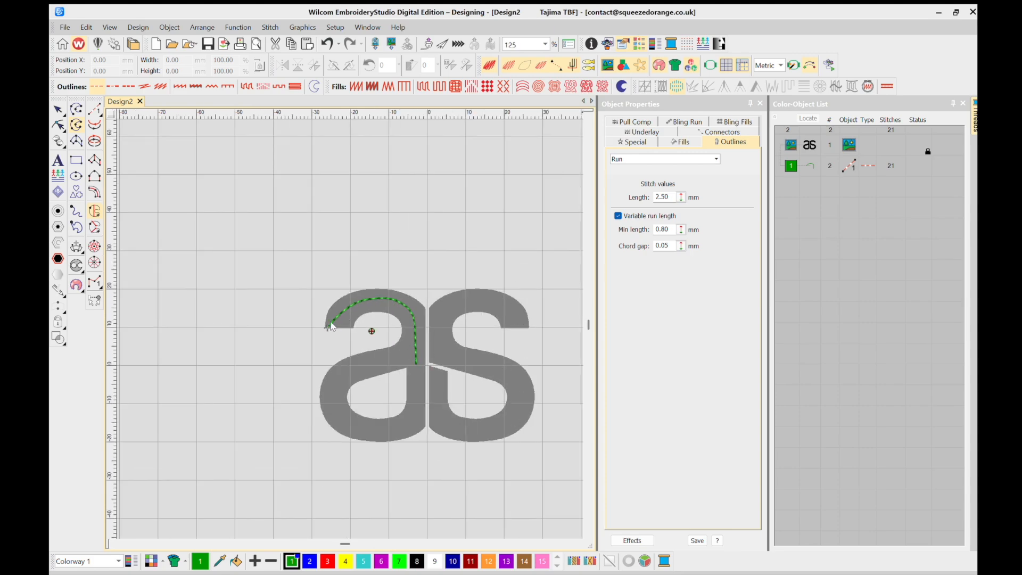
scroll(345, 311, "up", 1)
scroll(346, 309, "up", 6)
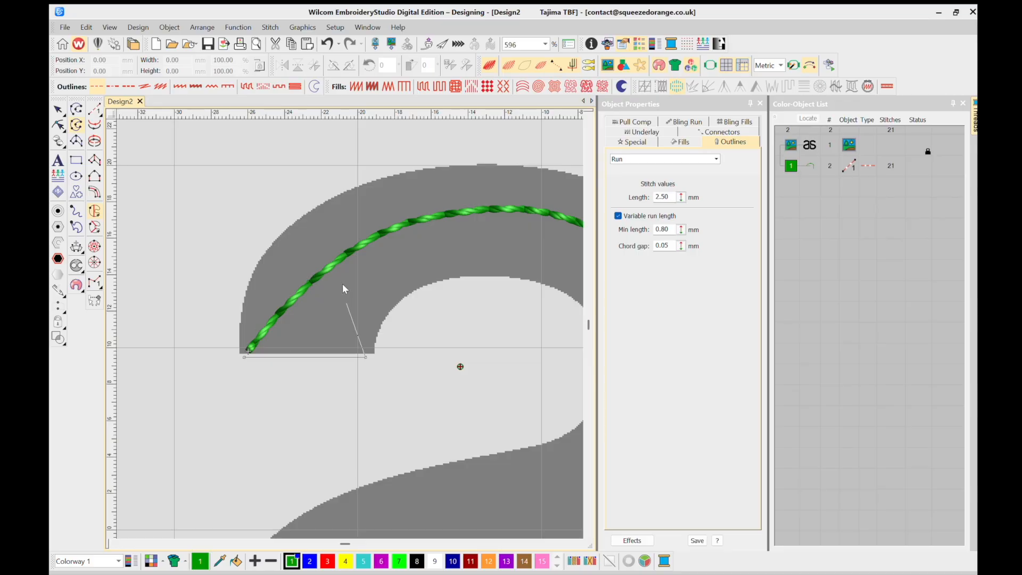
left_click(347, 303)
left_click(274, 304)
left_click(248, 351)
key("Return")
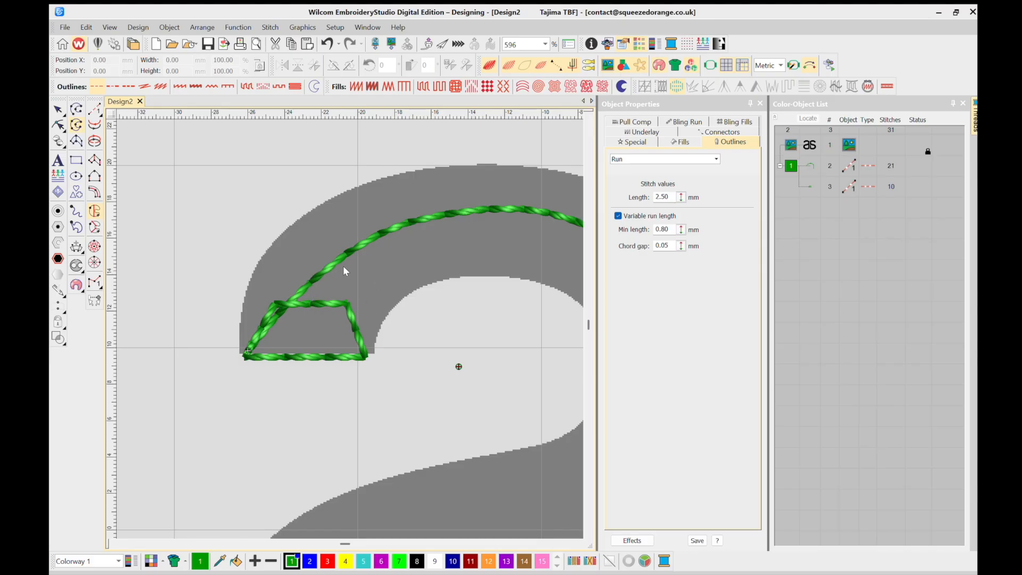
Convert the trapezoid to a satin fill with 0.18 mm spacing and turn off its auto split.
left_click(58, 109)
left_click(355, 305)
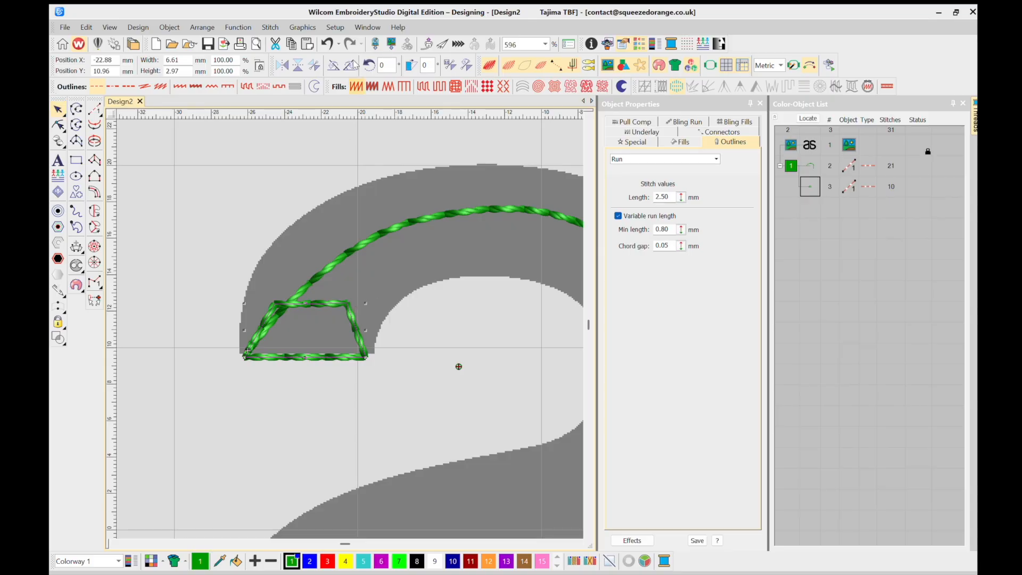
left_click(356, 86)
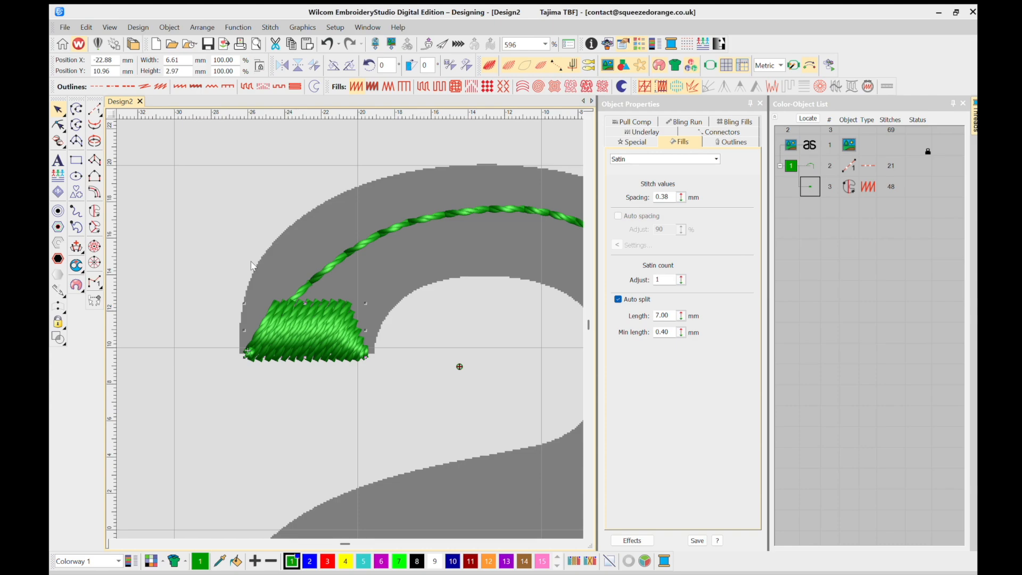
double_click(665, 197)
type("0.18")
key("Return")
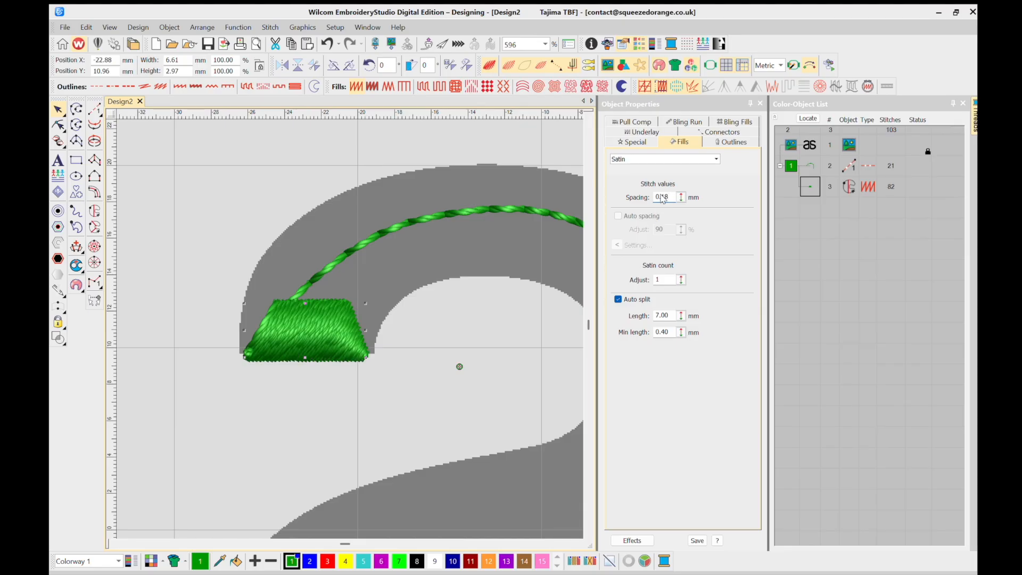
left_click(618, 299)
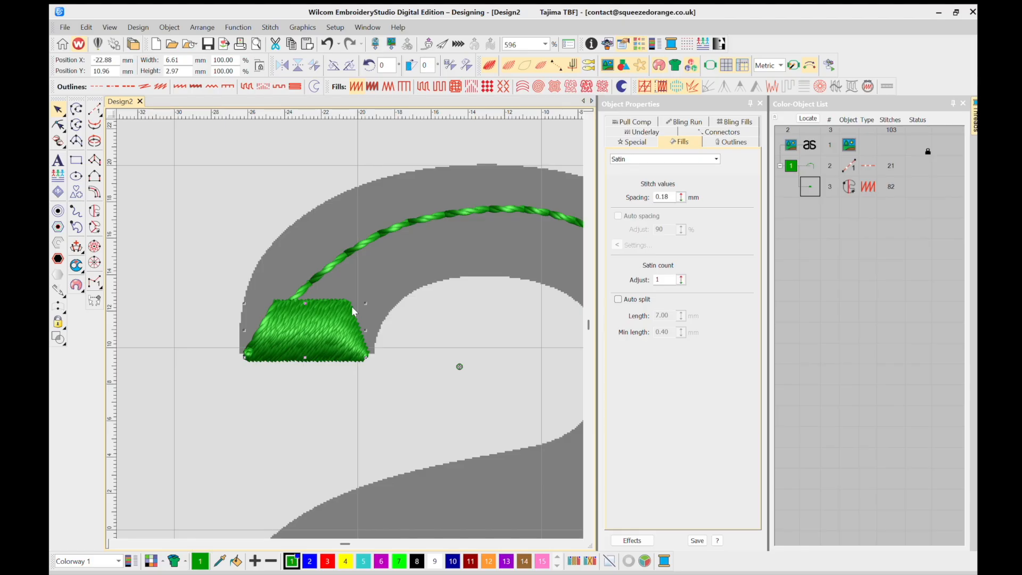
Remove the underlay from the satin trapezoid and set its stitch angle to vertical.
left_click(646, 85)
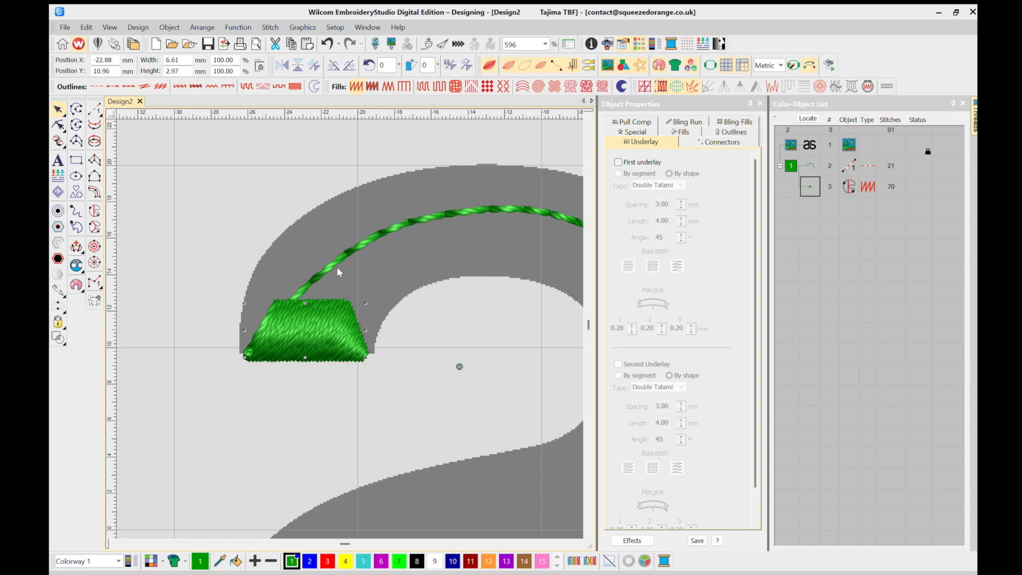
left_click(76, 229)
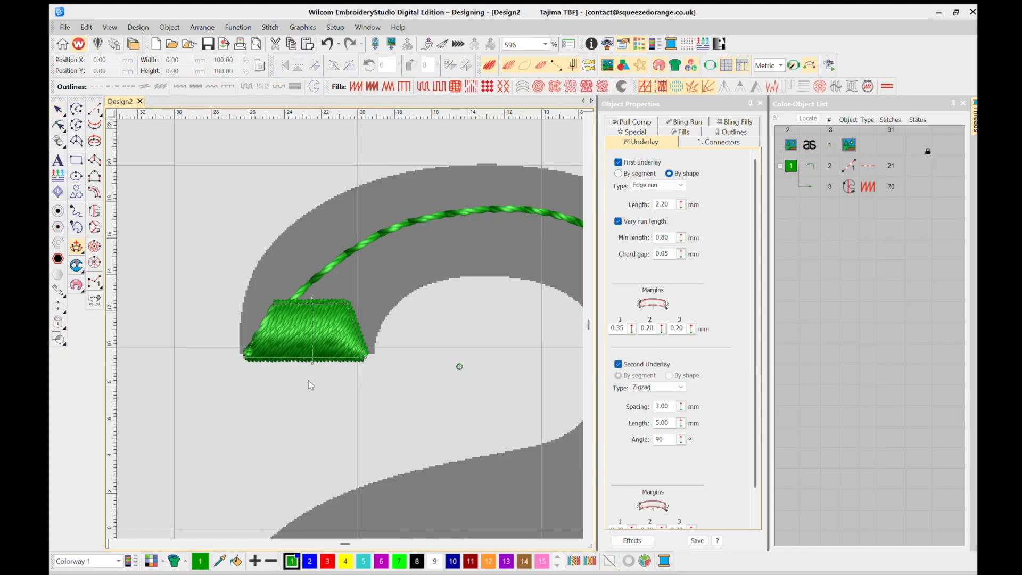
key("Return")
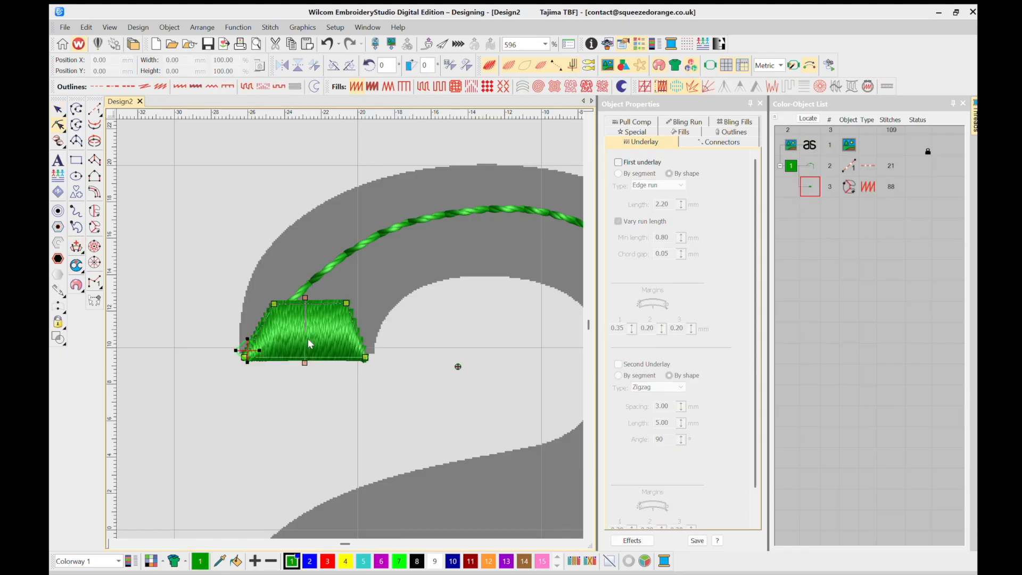
left_click(311, 352)
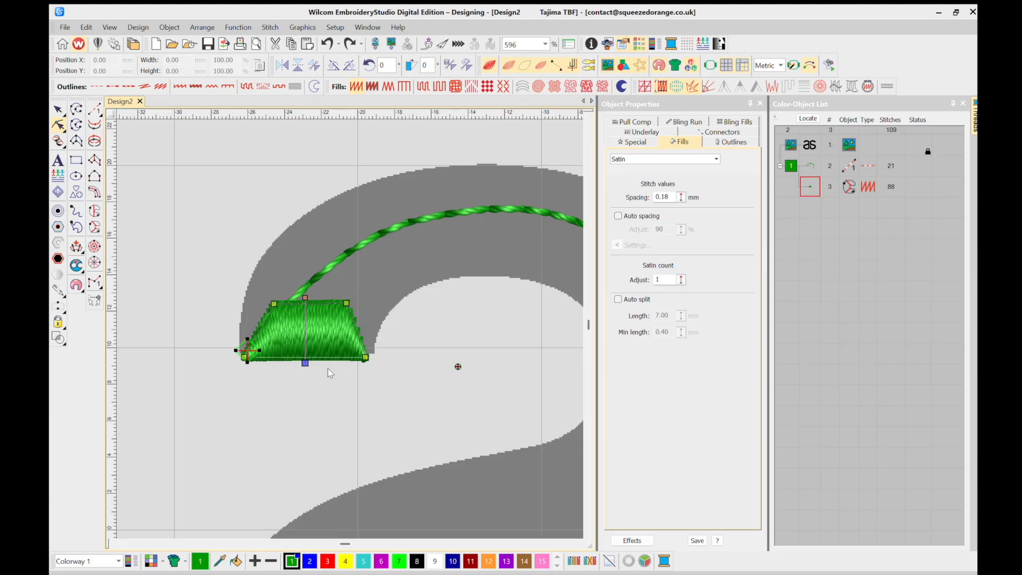
Apply a jagged edge to side 1 of the satin patch with roughness 1 and a range of 1.20 mm.
left_click(772, 84)
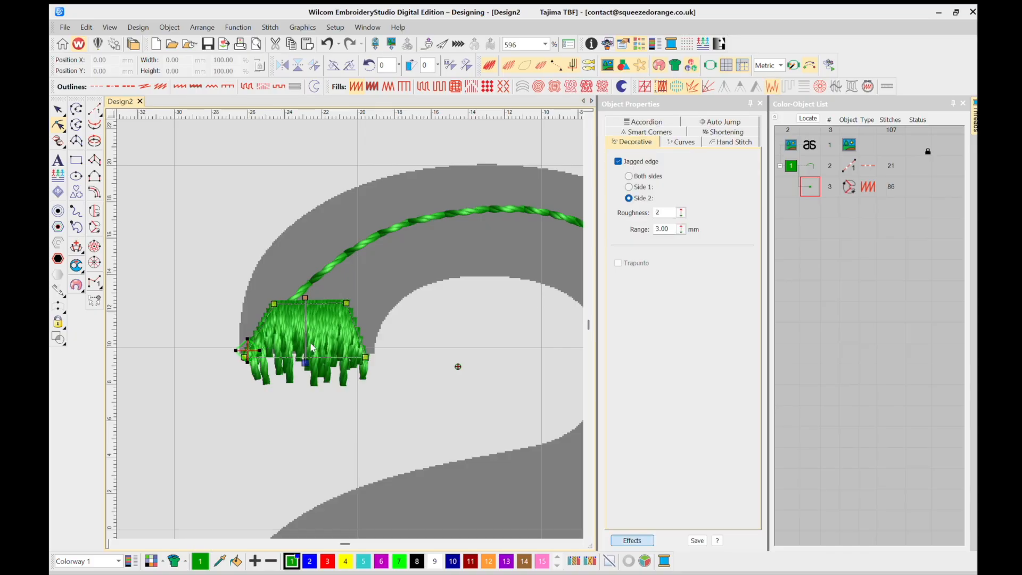
left_click(630, 176)
left_click(630, 187)
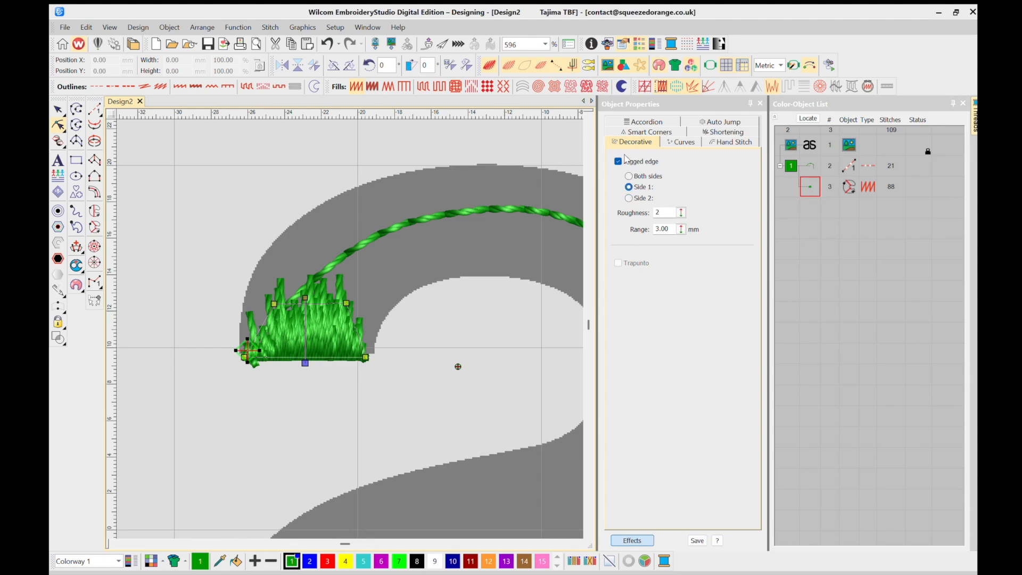
left_click(681, 216)
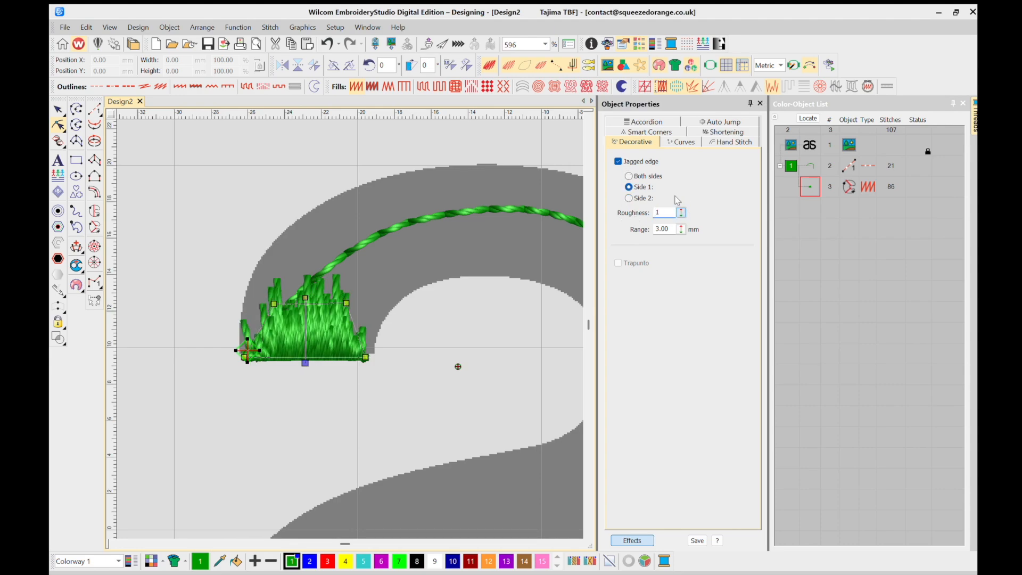
left_click(682, 231)
key("Up")
key("Up")
key("Up")
key("Up")
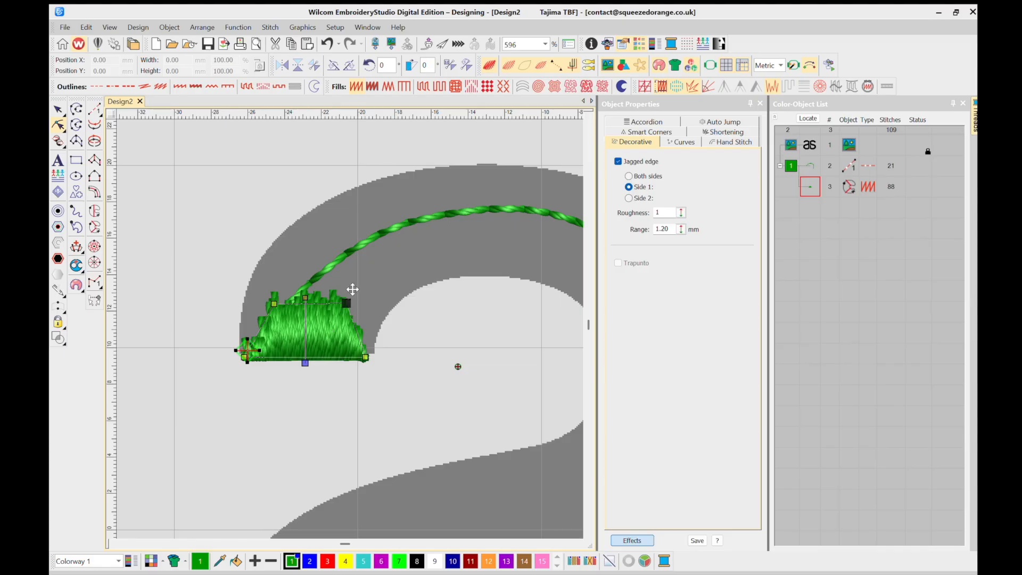
Reshape the jagged satin patch by pulling its upper corner nodes inward and adjusting its outline into a narrower tuft.
mouse_move(353, 289)
left_mouse_down()
mouse_move(287, 292)
mouse_move(338, 290)
mouse_move(334, 302)
left_mouse_up()
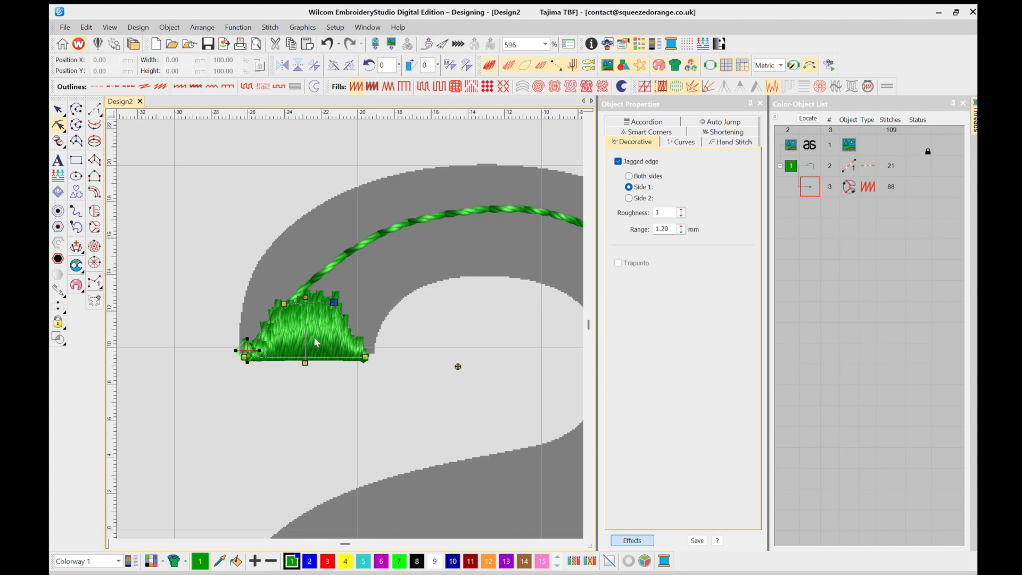
left_click(248, 351)
left_click(250, 349)
left_click_drag(256, 335, 252, 324)
left_click(334, 301)
left_click_drag(337, 289, 332, 292)
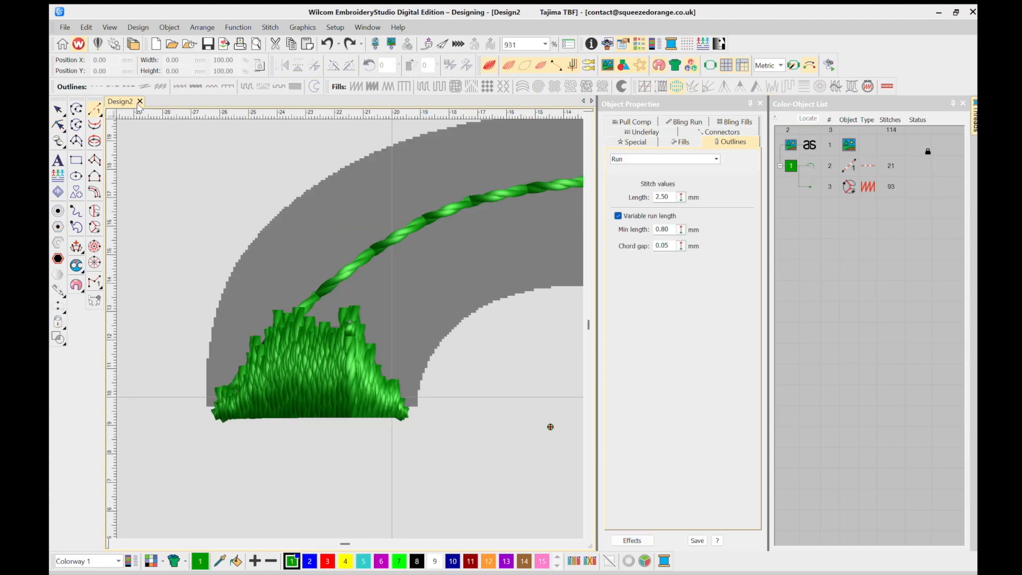
Start a run stitch line inside the first one, following the arch of the letter "a" and down its stem to the crossbar junction.
left_click(94, 108)
left_click(515, 230)
left_click(555, 224)
left_click(539, 270)
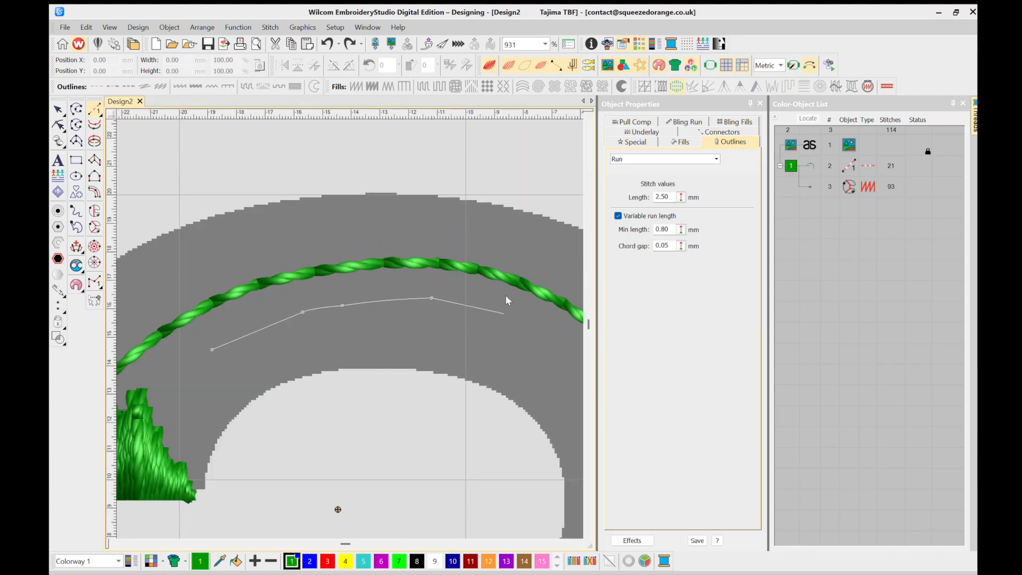
left_click(494, 301)
left_click(487, 358)
scroll(485, 339, "down", 3)
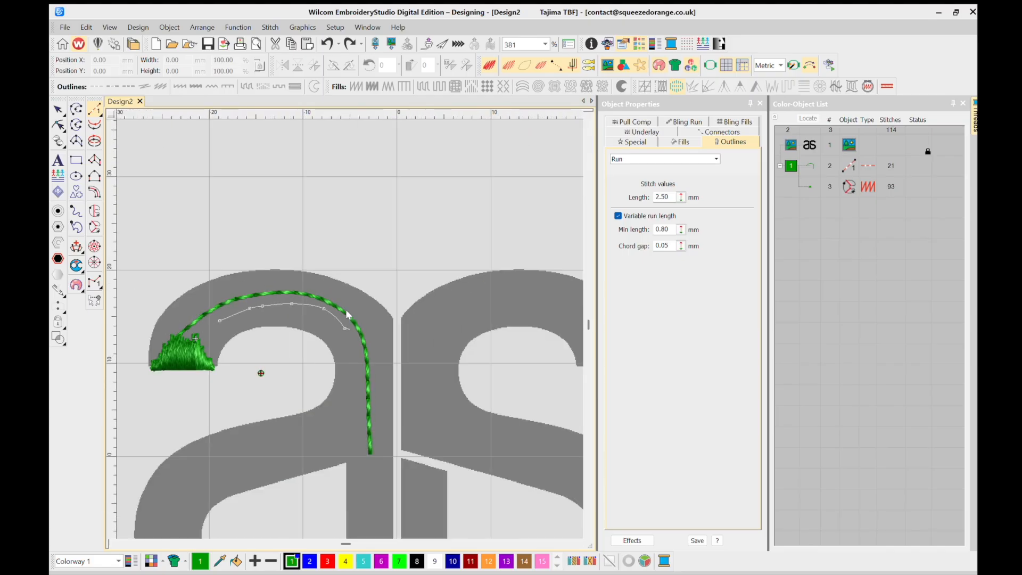
left_click(355, 359)
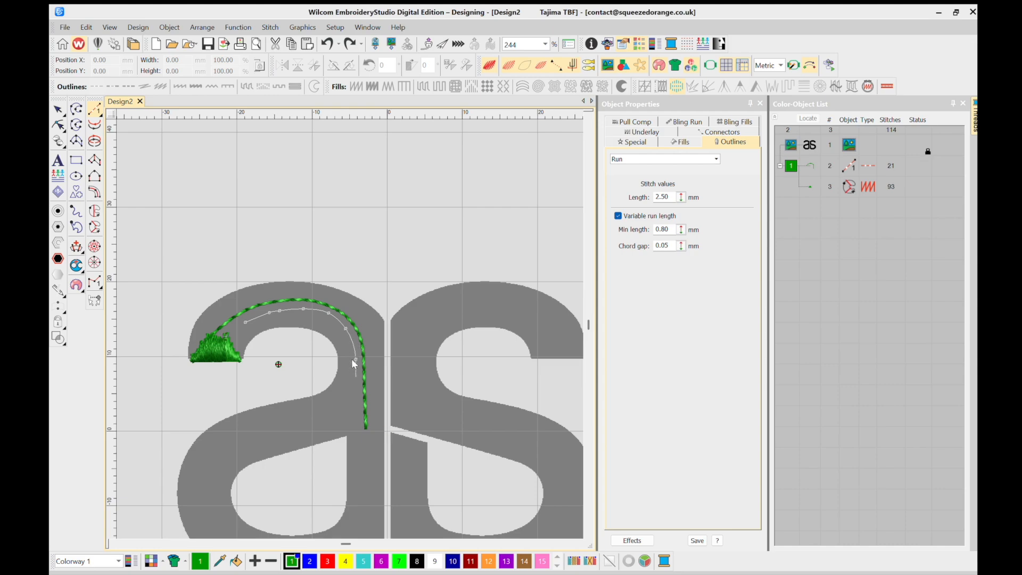
left_click(355, 385)
left_click(349, 411)
Continue the run line along the crossbar and around the bowl of the "a", and finish it back at the stem junction.
left_click(293, 420)
scroll(199, 482, "down", 1)
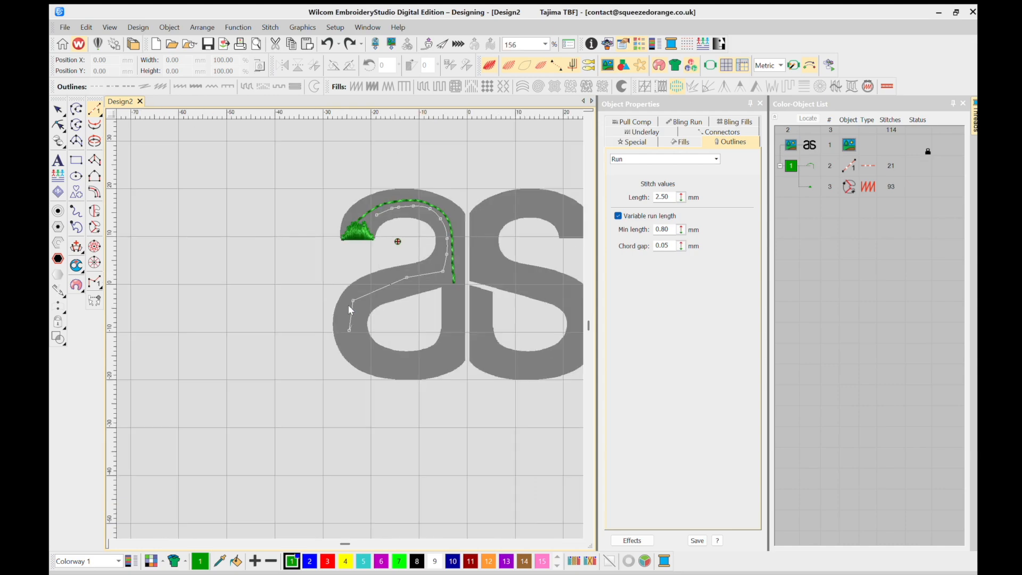
left_click(349, 331)
left_click(354, 345)
left_click(370, 359)
left_click(387, 364)
left_click(426, 364)
left_click(455, 332)
key("BackSpace")
left_click(453, 290)
scroll(450, 273, "up", 2)
scroll(346, 309, "up", 3)
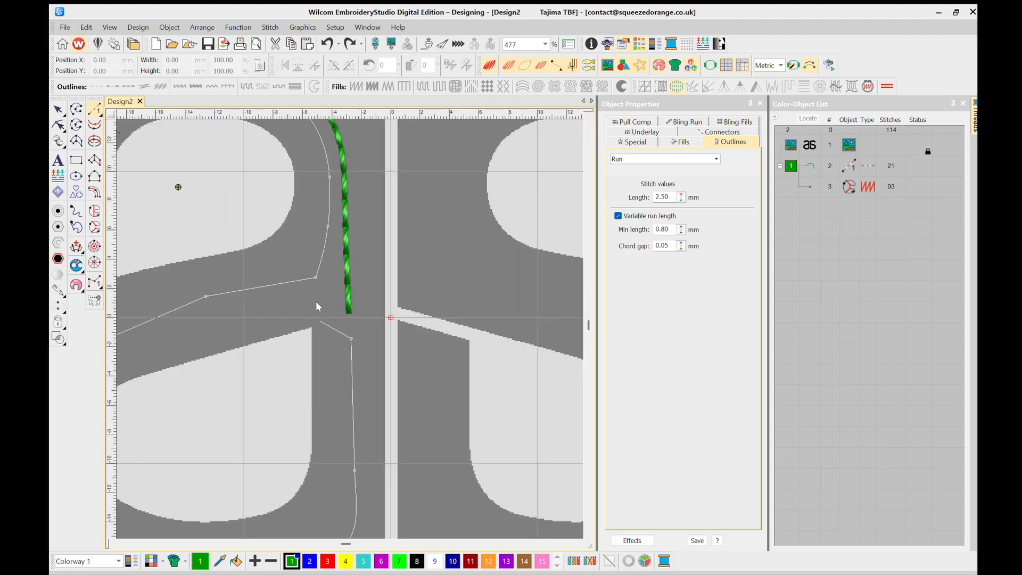
left_click(316, 305)
key("Return")
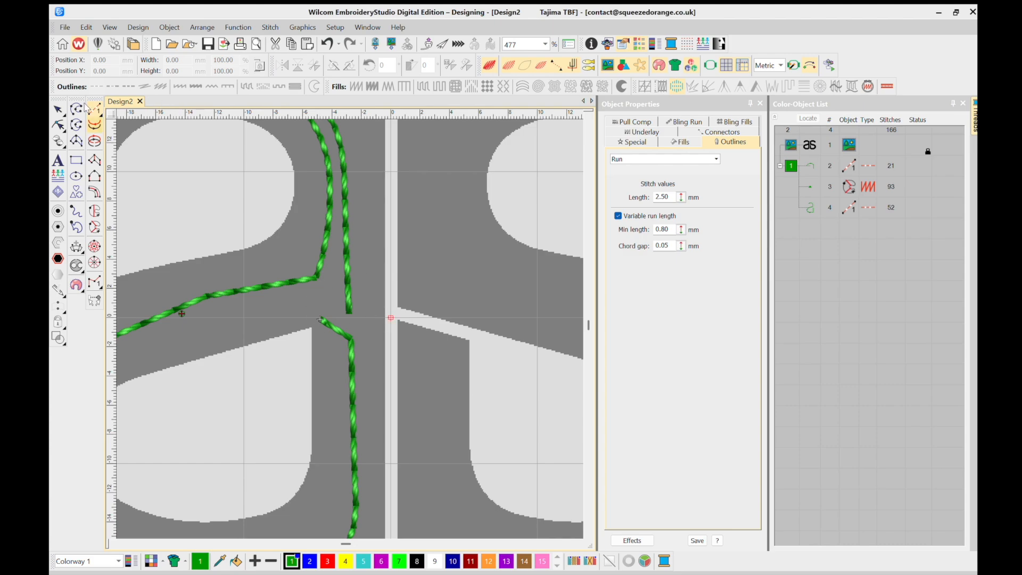
Draw a small closed four-sided shape across the stem where the crossbar of the "a" meets it.
left_click(77, 125)
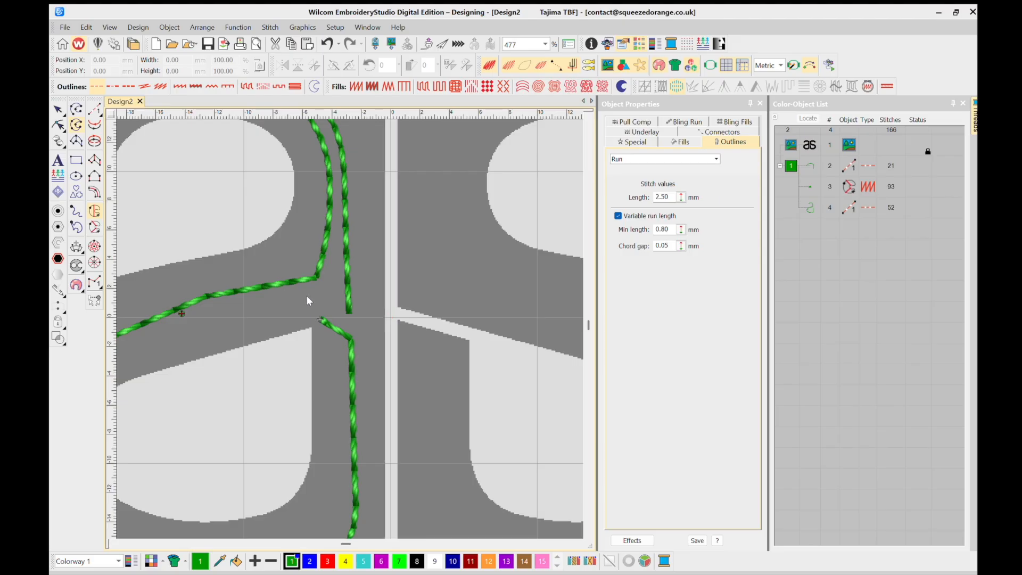
left_click(311, 315)
left_click(298, 297)
left_click(324, 337)
key("Return")
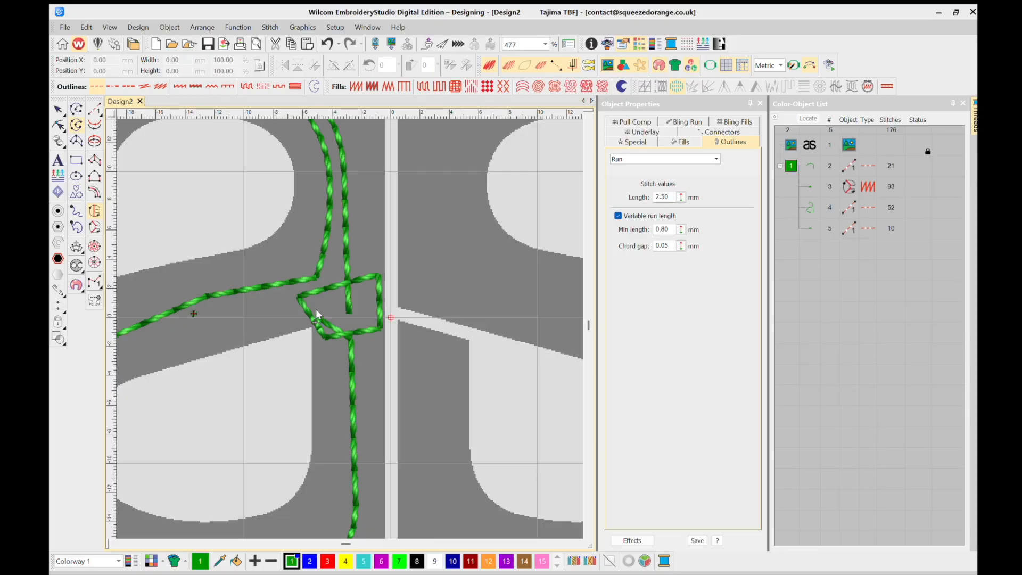
Convert the closed shape at the stem junction to a satin fill.
key("Escape")
key("shift+Tab")
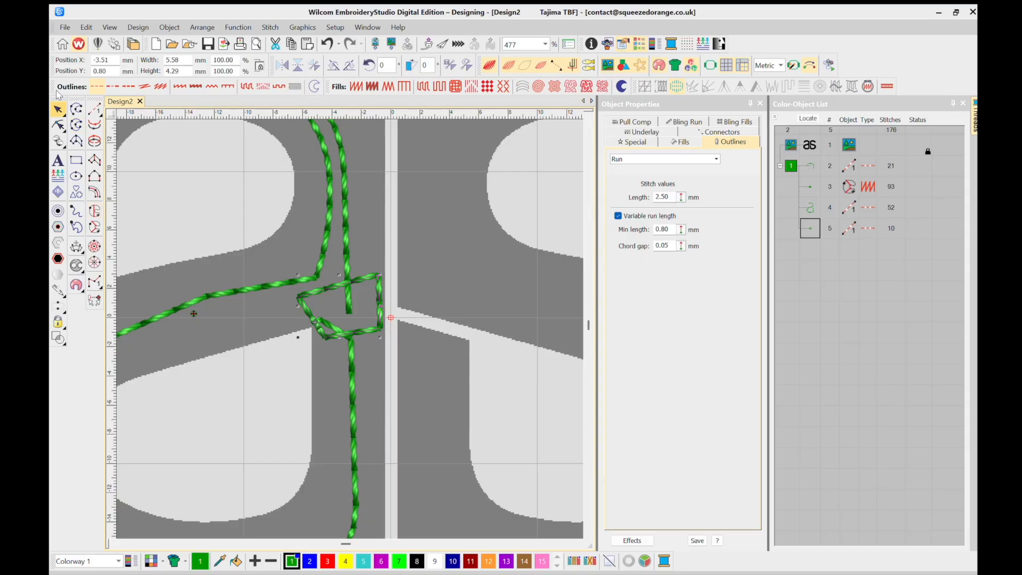
left_click(356, 86)
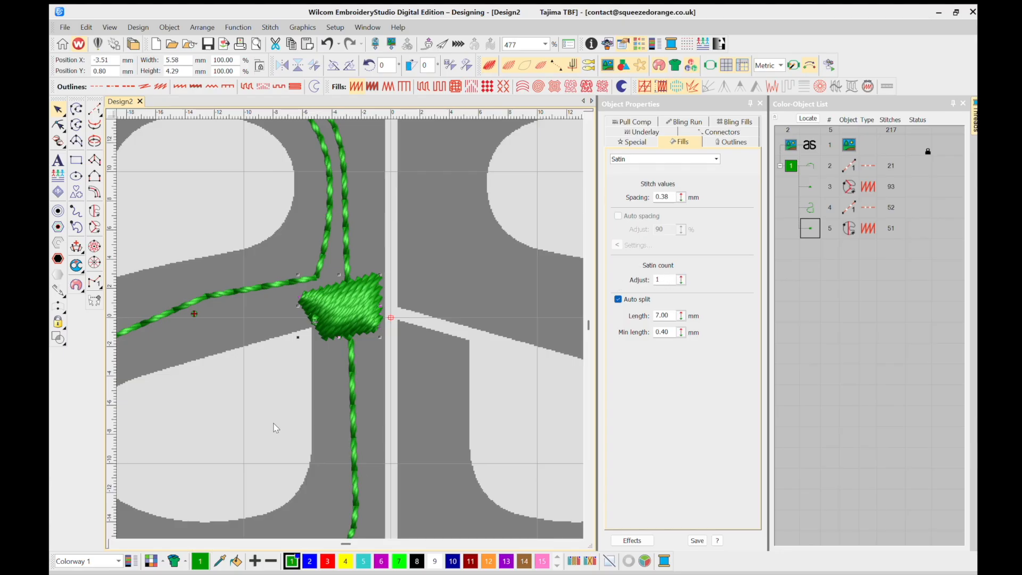
left_click(674, 197)
Reshape the satin patch at the stem junction by moving a control point near its left corner.
left_click(58, 126)
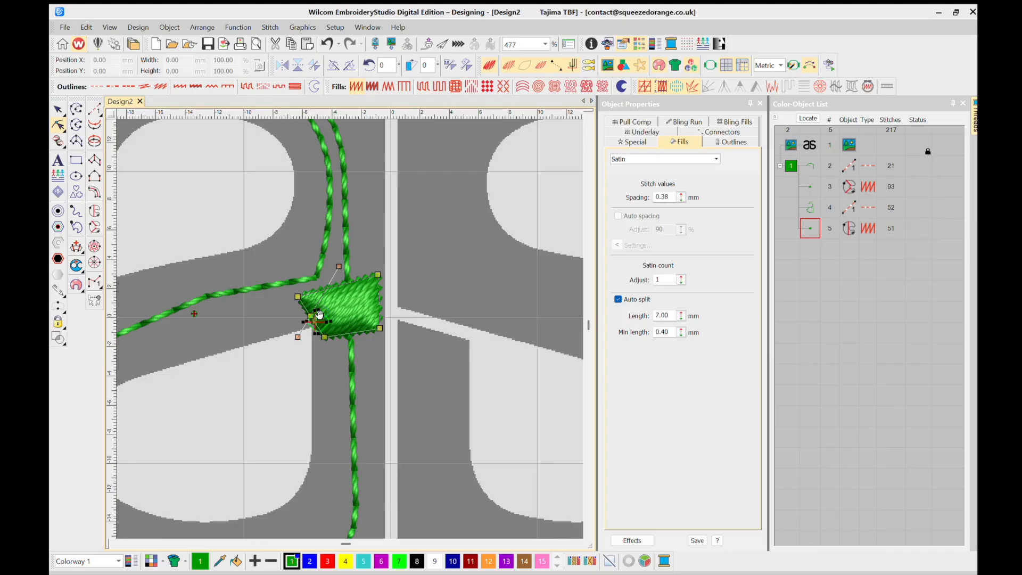
left_click_drag(320, 314, 322, 341)
left_click(326, 312)
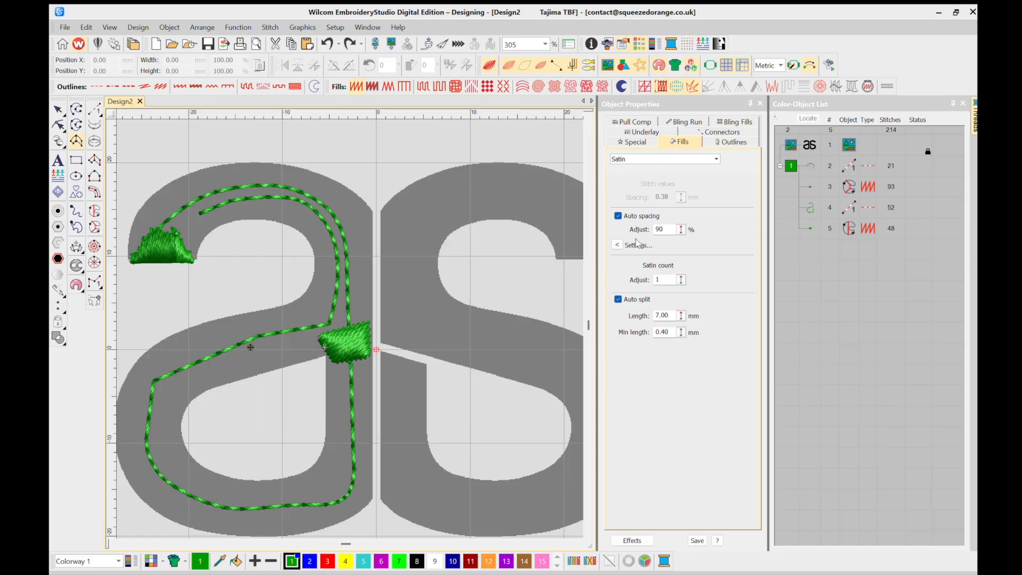
scroll(308, 368, "up", 2)
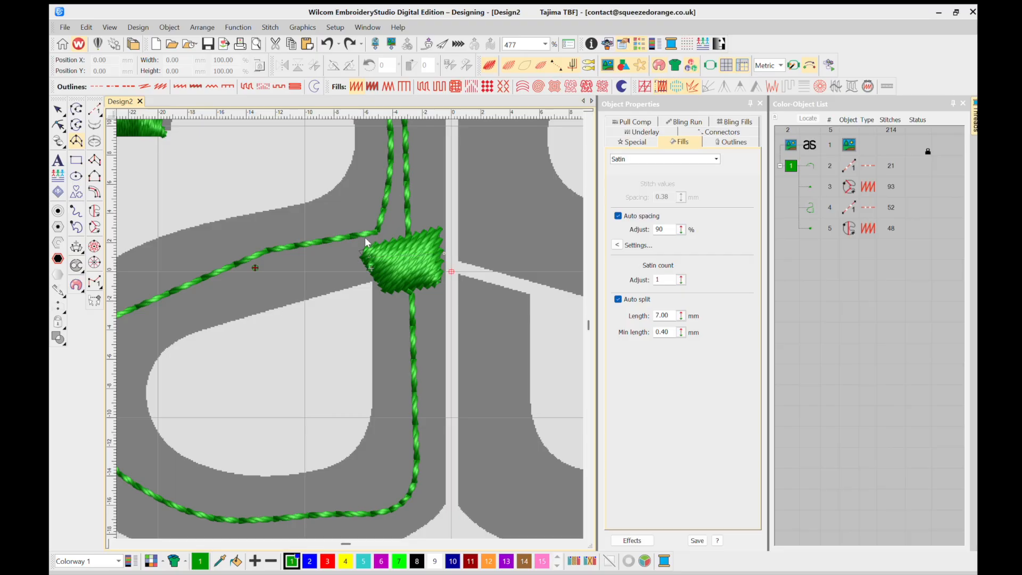
left_click(442, 402)
left_click(371, 330)
key("Return")
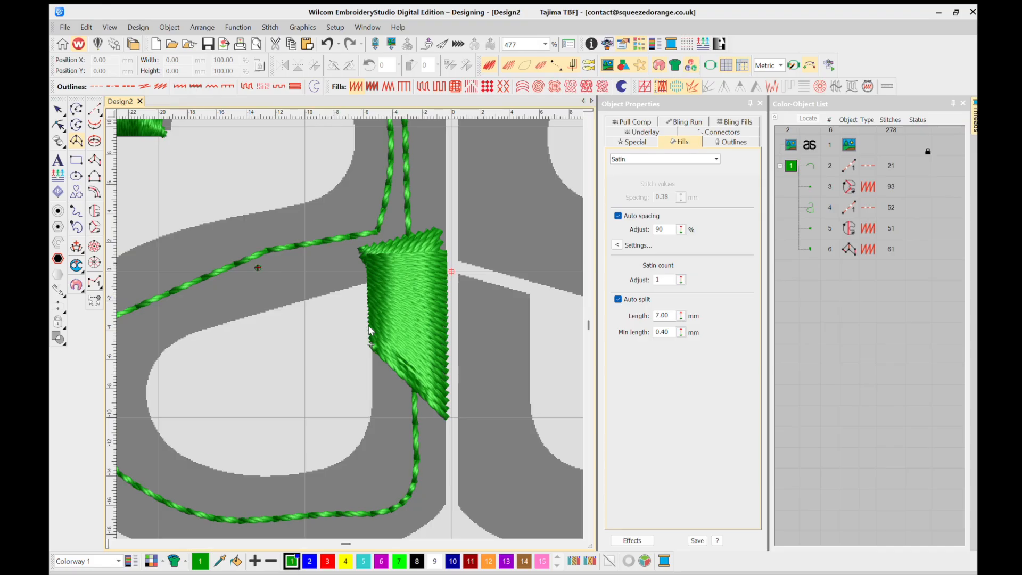
key("ctrl+z")
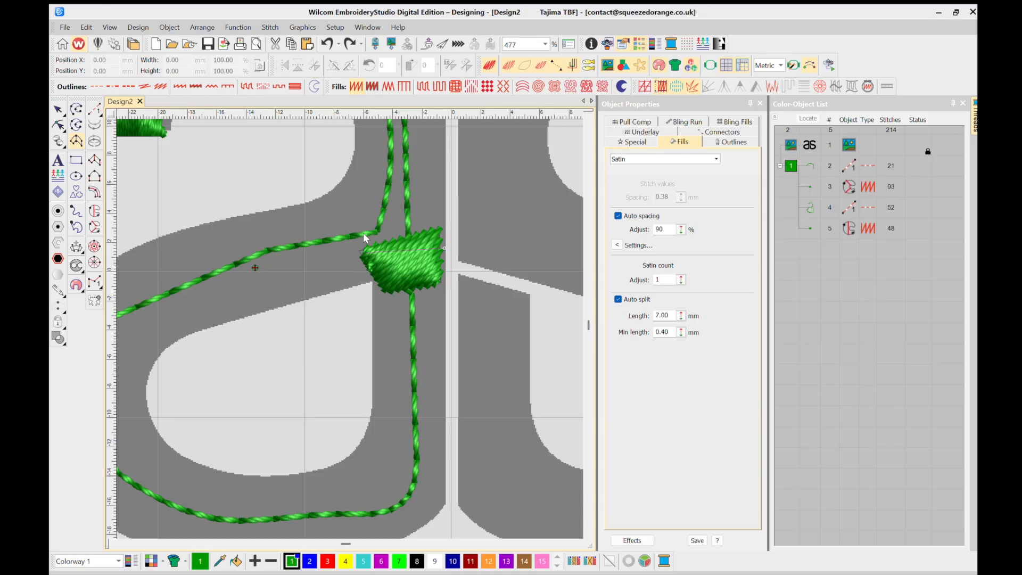
Digitize a satin column from the junction patch down the stem and around the lower corner of the "a", placing paired edge points.
left_click(442, 402)
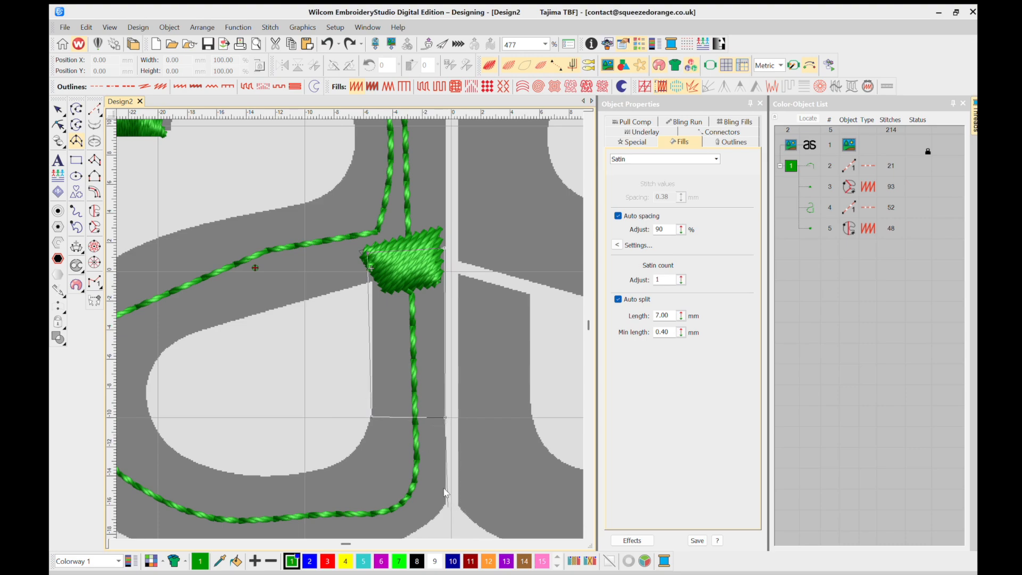
left_click(445, 504)
scroll(366, 416, "down", 1)
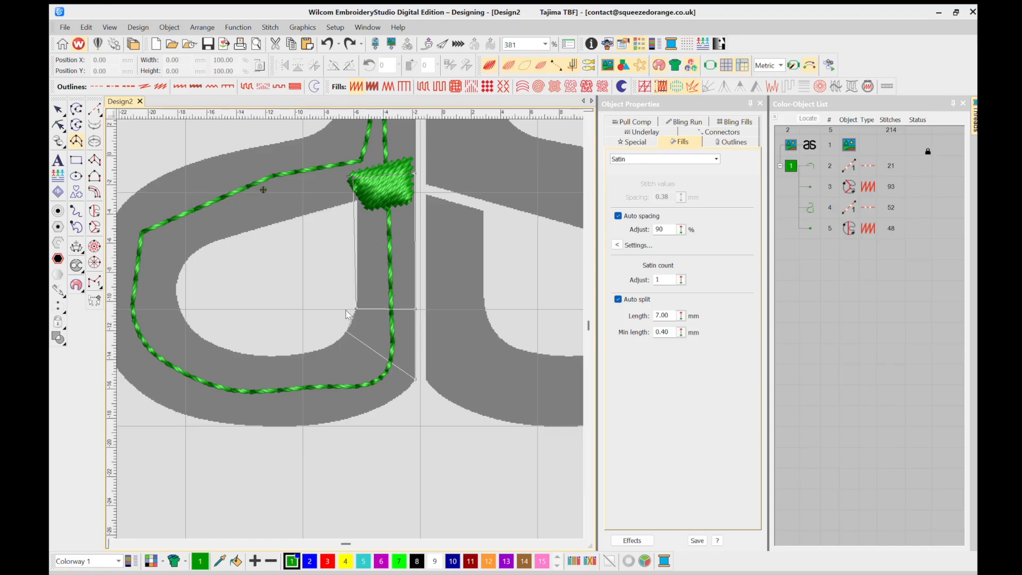
scroll(347, 314, "up", 3)
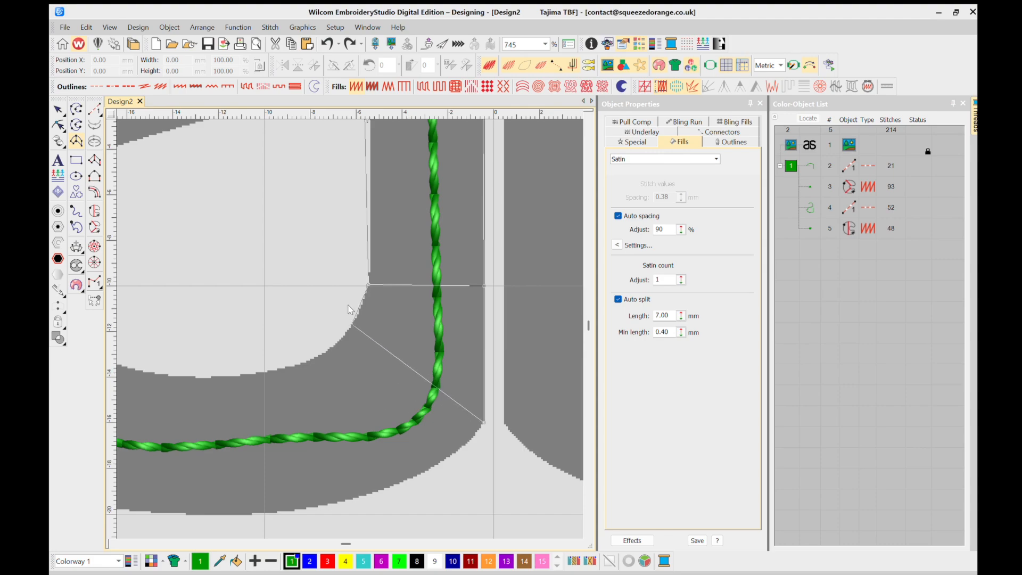
left_click(351, 323)
left_click(375, 470)
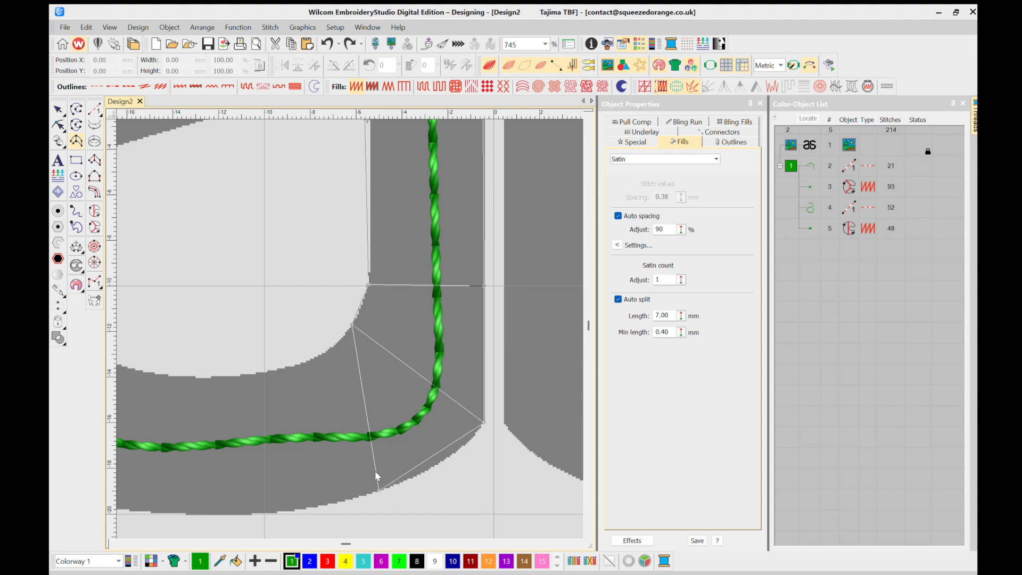
left_click(281, 355)
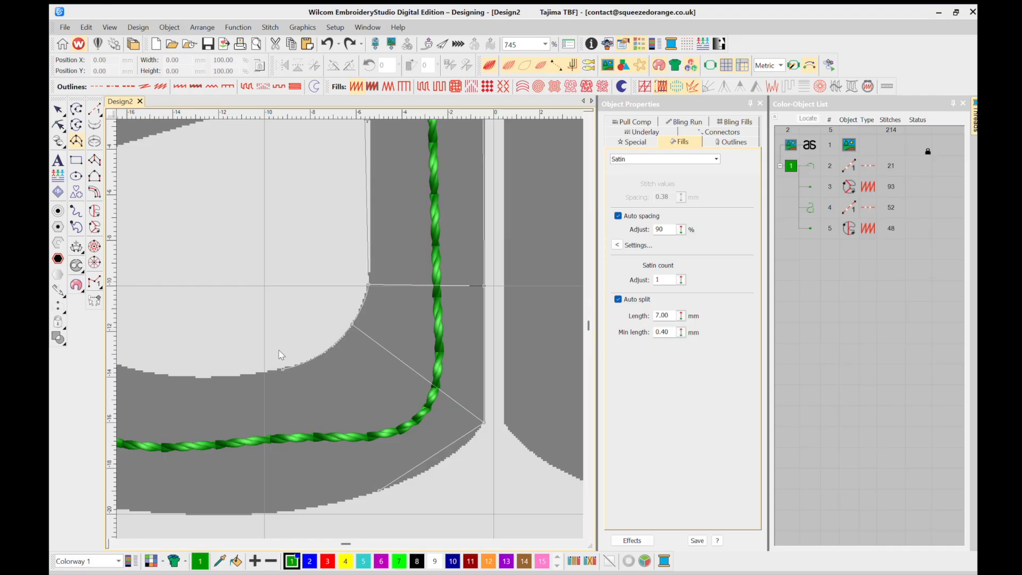
left_click(262, 494)
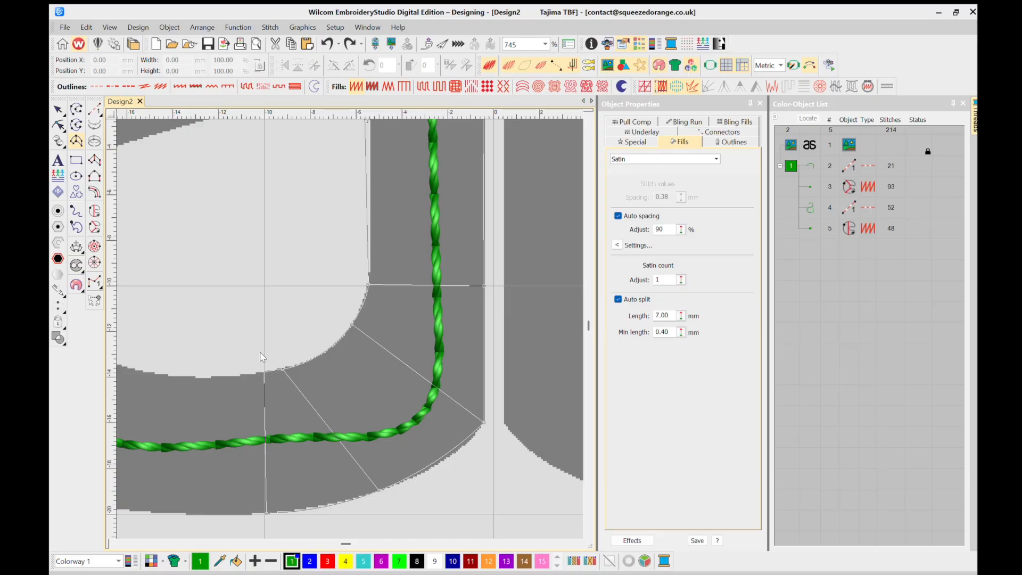
Extend the satin column along the underside of the bowl with paired points on its outer and inner edges.
key("c")
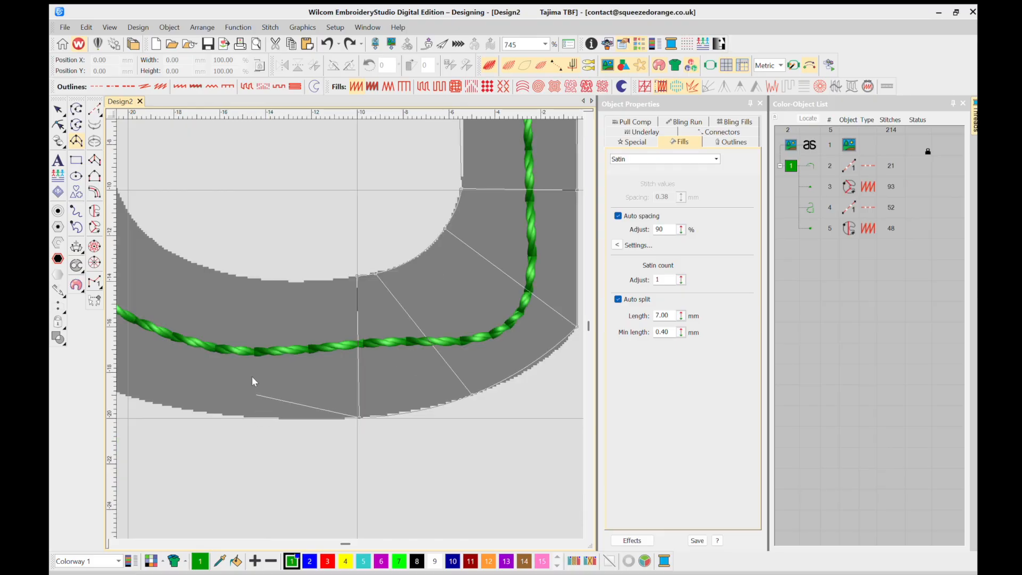
left_click(214, 395)
left_click(234, 266)
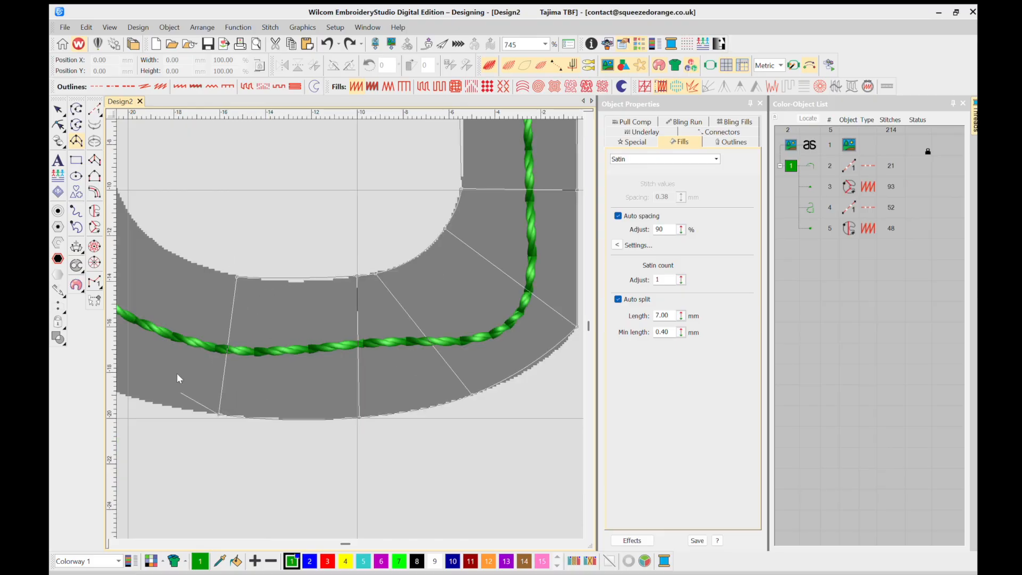
key("c")
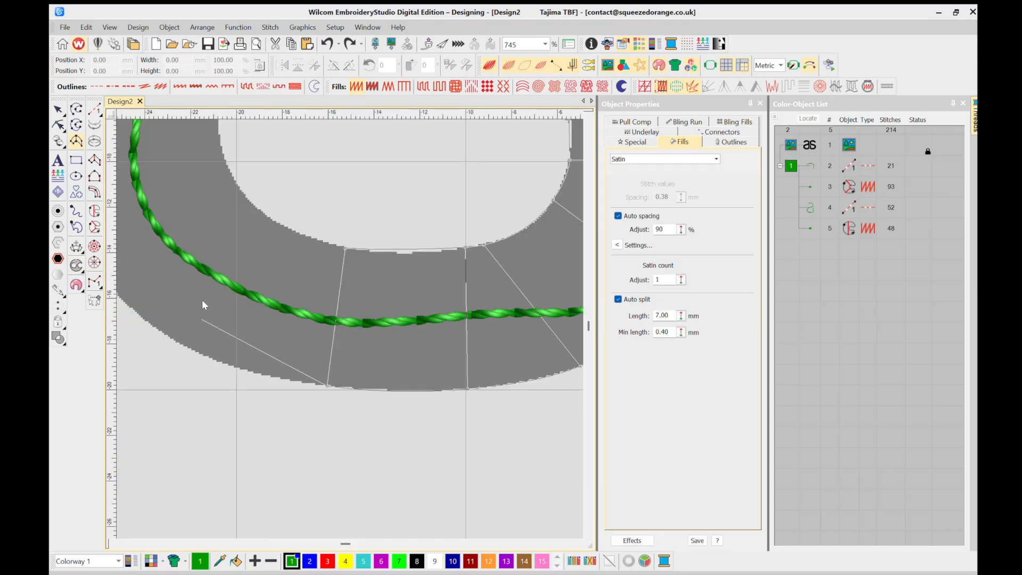
left_click(200, 338)
left_click(277, 207)
Carry the satin column up around the left side of the bowl to the start of the crossbar with paired edge points.
key("c")
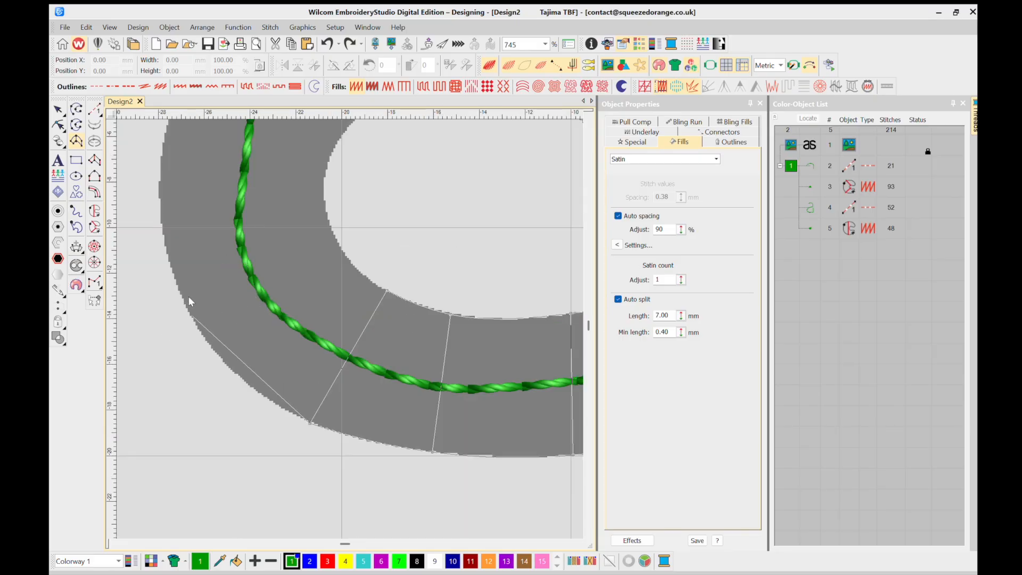
left_click(189, 299)
left_click(338, 233)
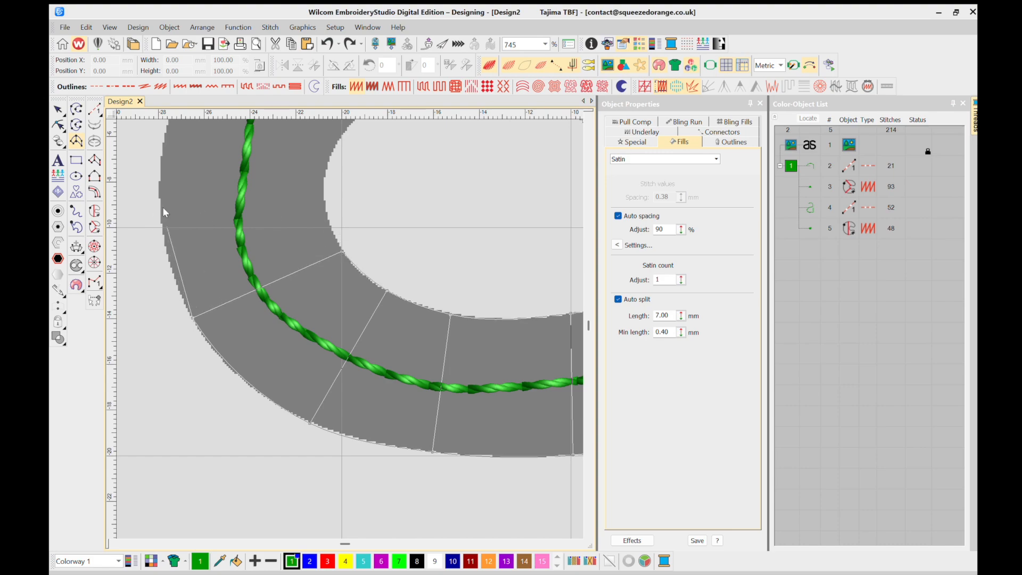
left_click(161, 228)
left_click(321, 222)
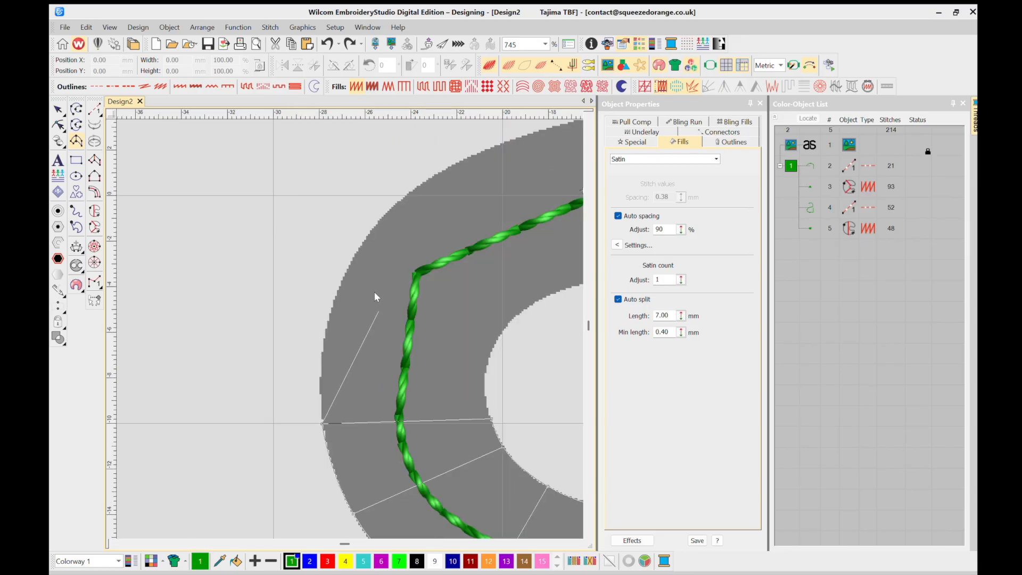
left_click(341, 278)
left_click(488, 323)
left_click(494, 317)
left_click(449, 152)
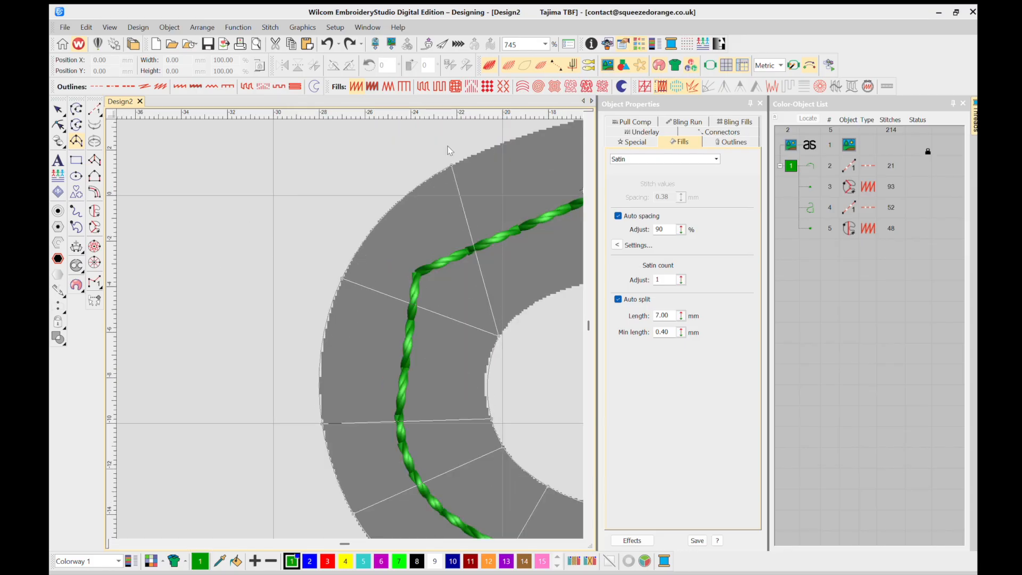
left_click(464, 283)
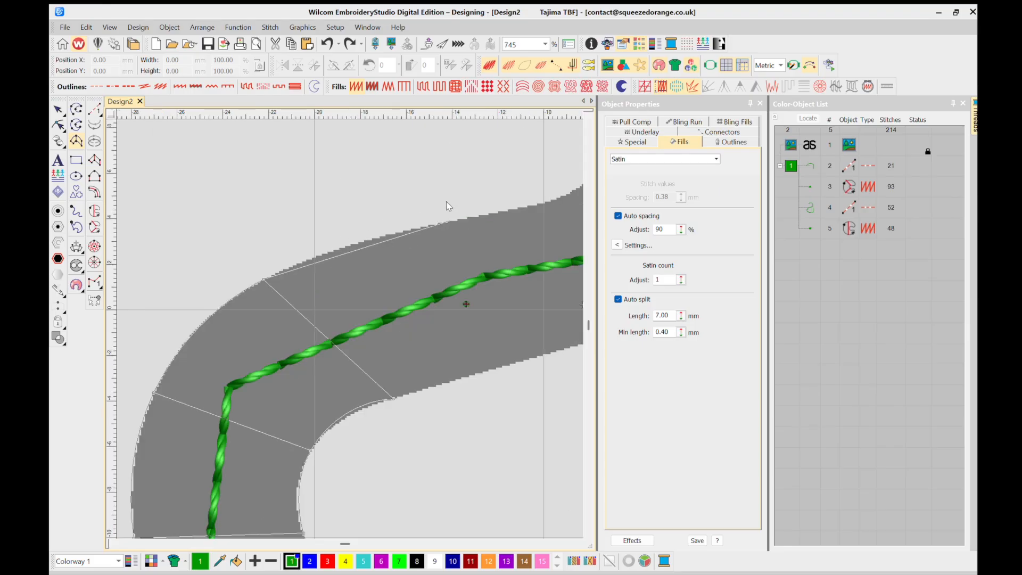
Extend the satin column along the crossbar of the "a" to the junction patch and stem edge with paired points.
left_click(446, 201)
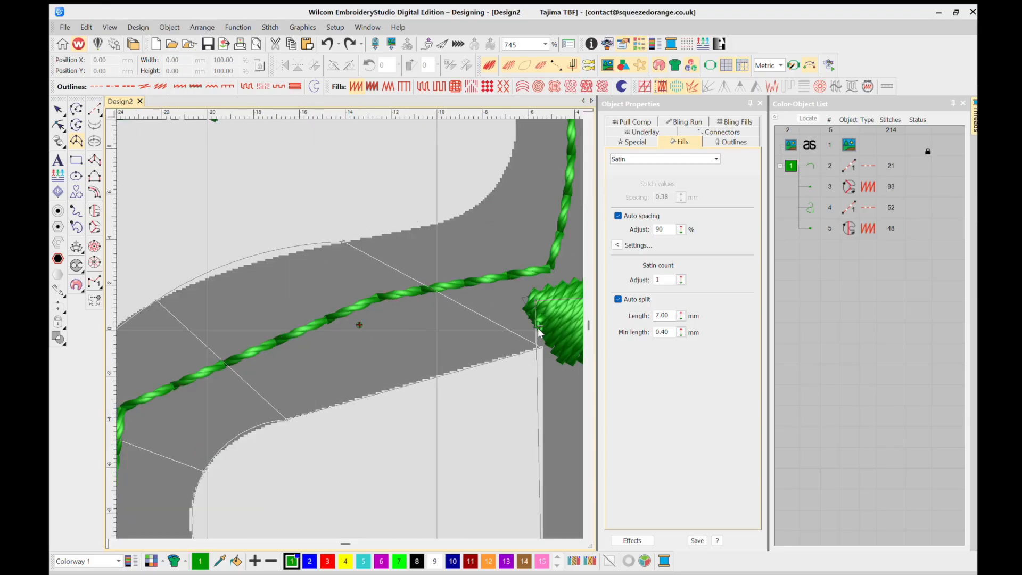
left_click(541, 325)
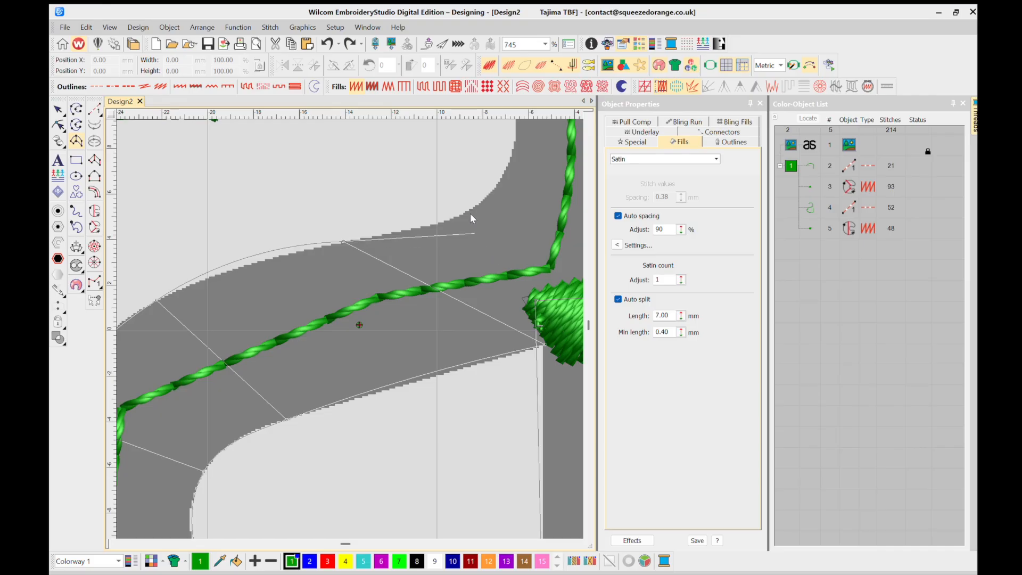
left_click(458, 196)
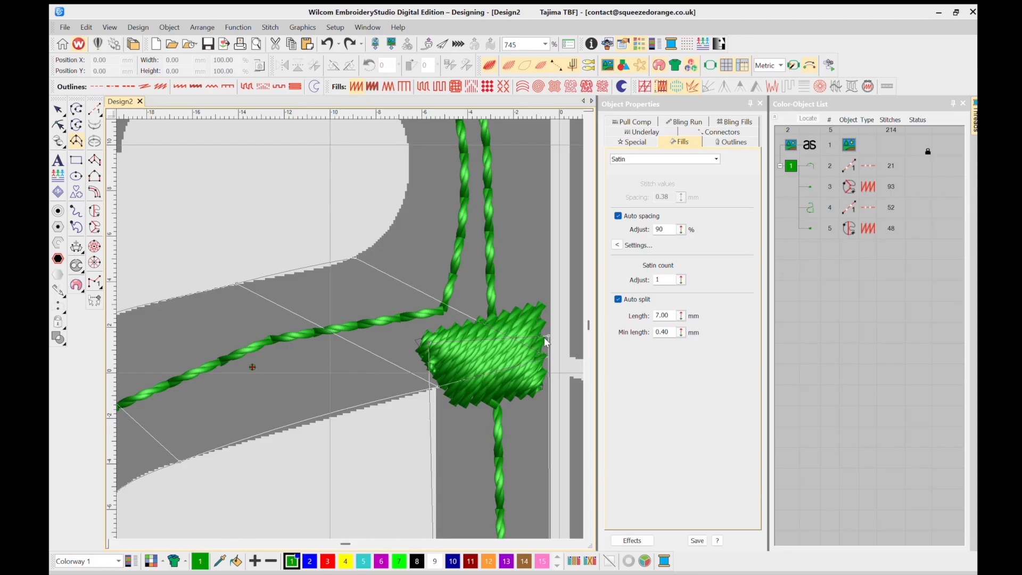
key("Return")
left_click(547, 339)
scroll(340, 202, "up", 2)
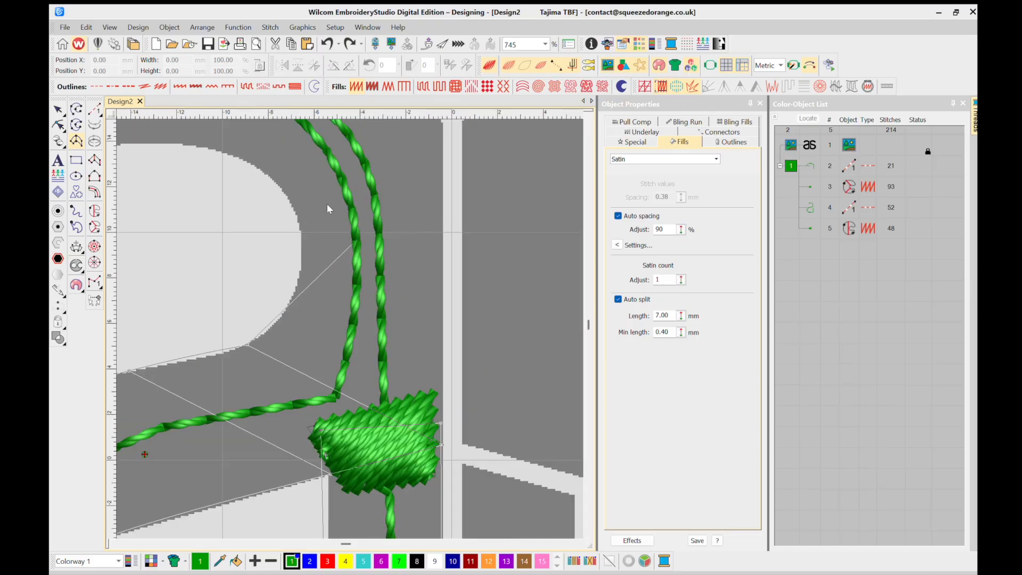
Carry the satin column up the stem above the junction and around the upper right shoulder of the "a" with paired edge points.
left_click(280, 295)
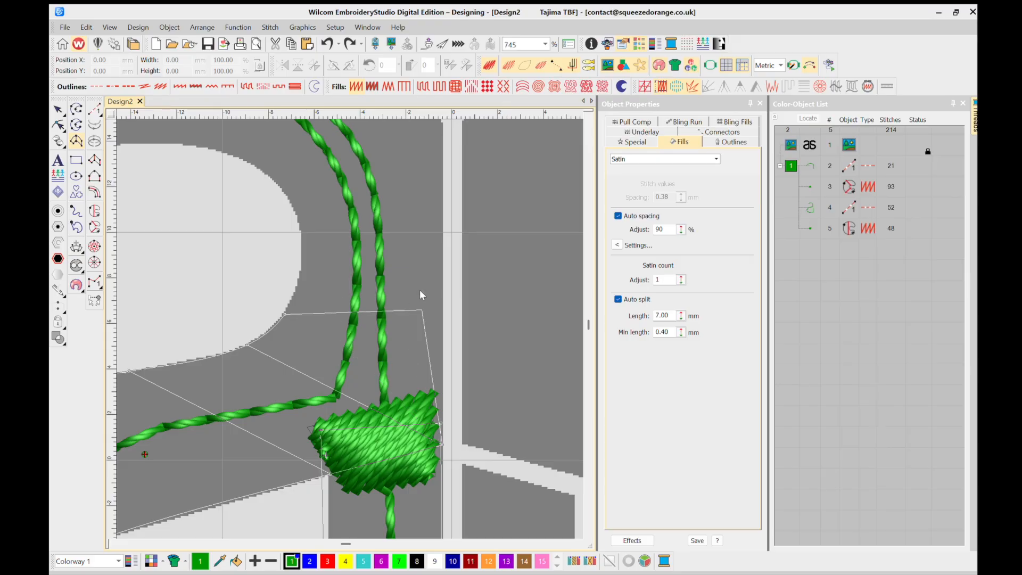
left_click(439, 296)
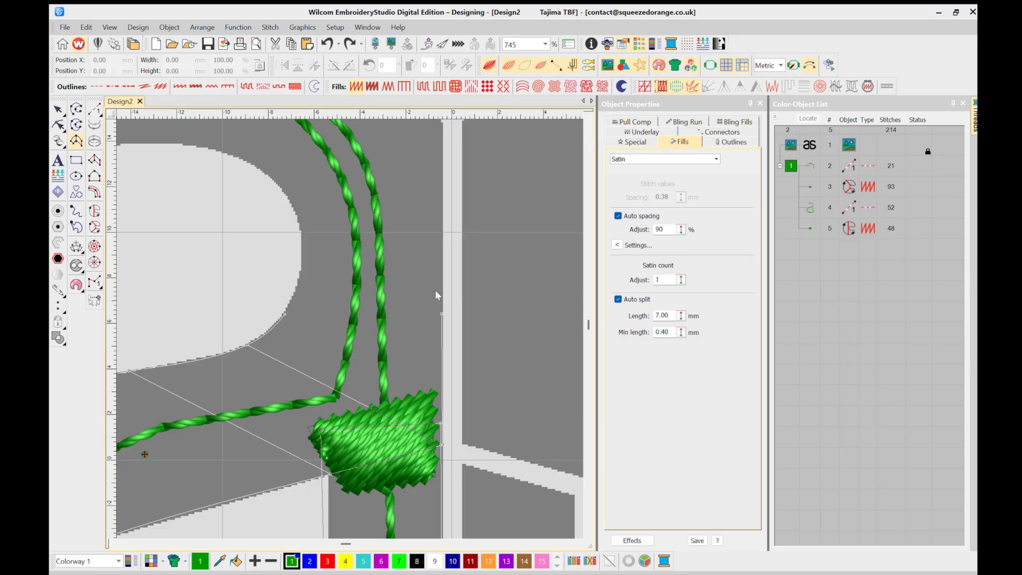
left_click(439, 209)
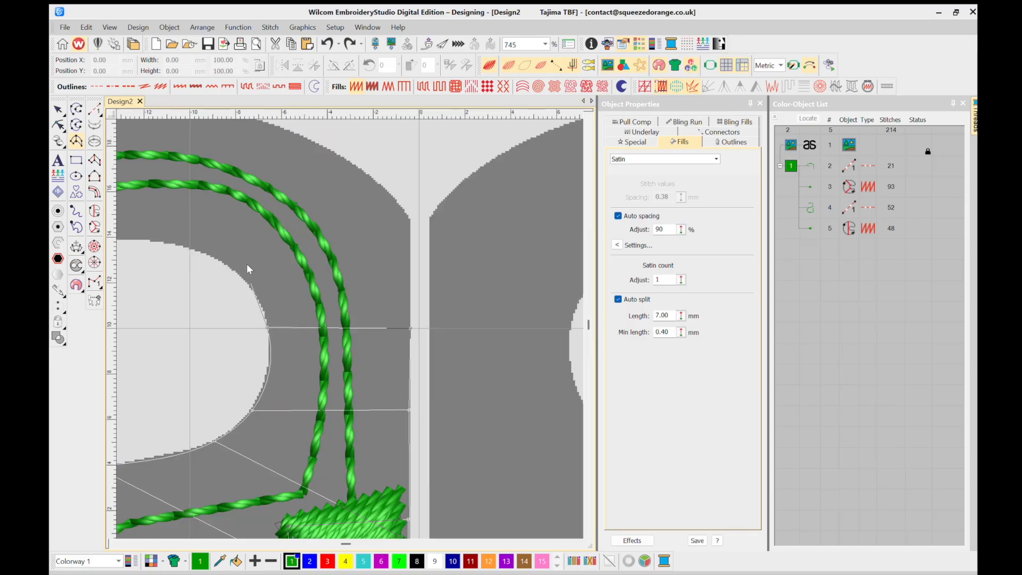
left_click(405, 203)
left_click(342, 234)
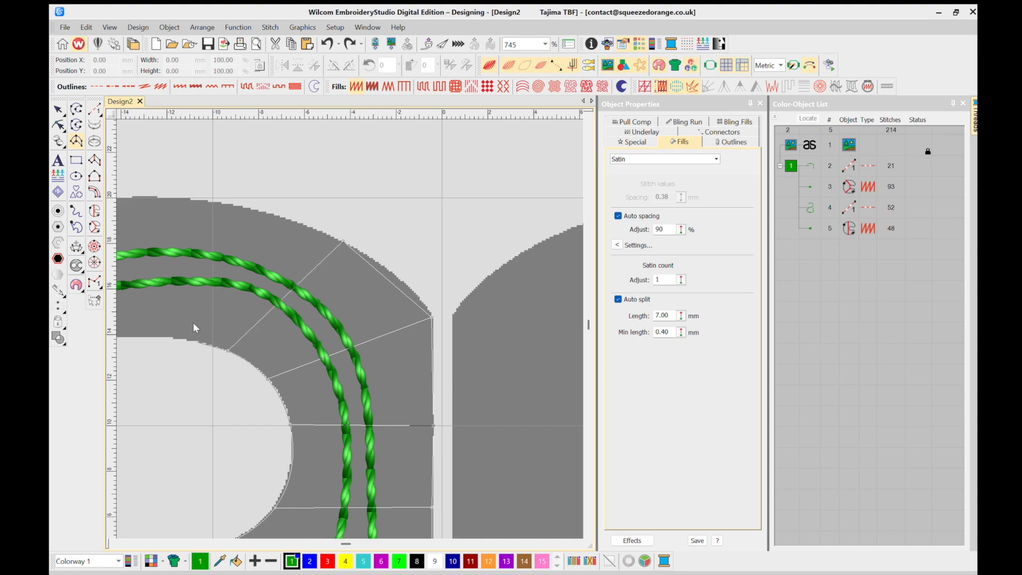
Continue the satin column over the top arch of the "a" to its upper left curve with paired outer and inner points.
left_click(216, 202)
left_click(197, 342)
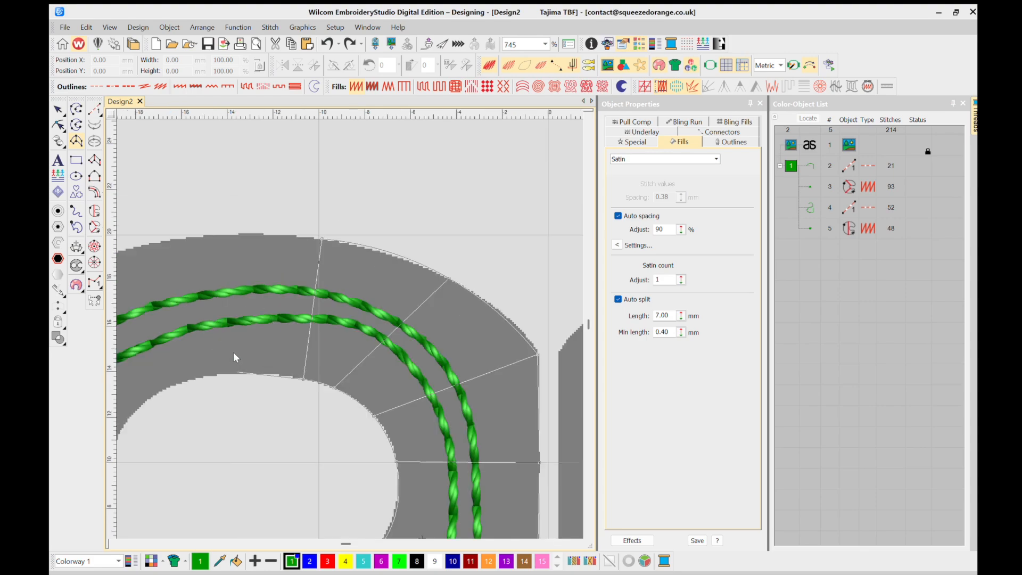
left_click(237, 375)
left_click(237, 235)
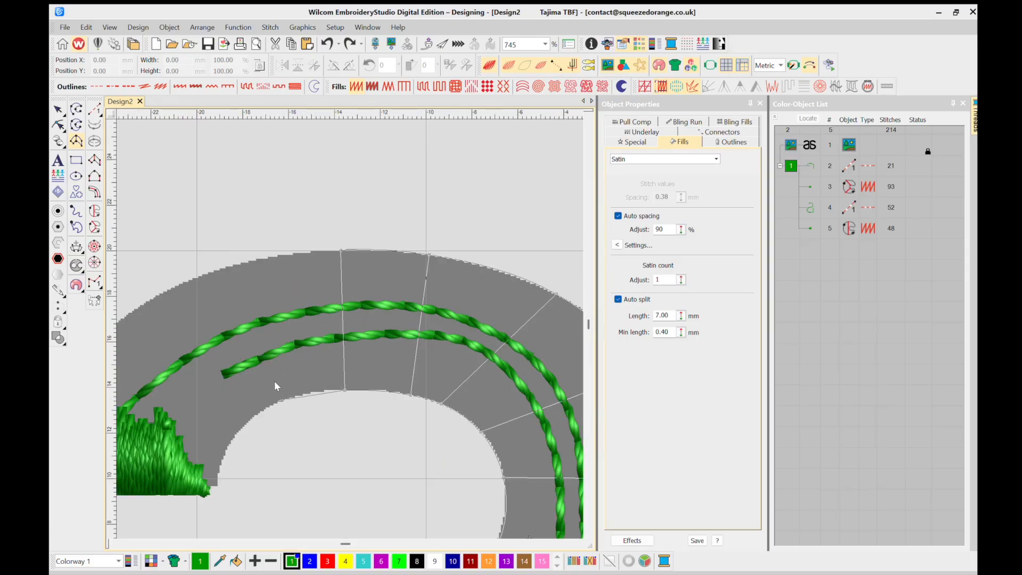
left_click(274, 381)
left_click(226, 246)
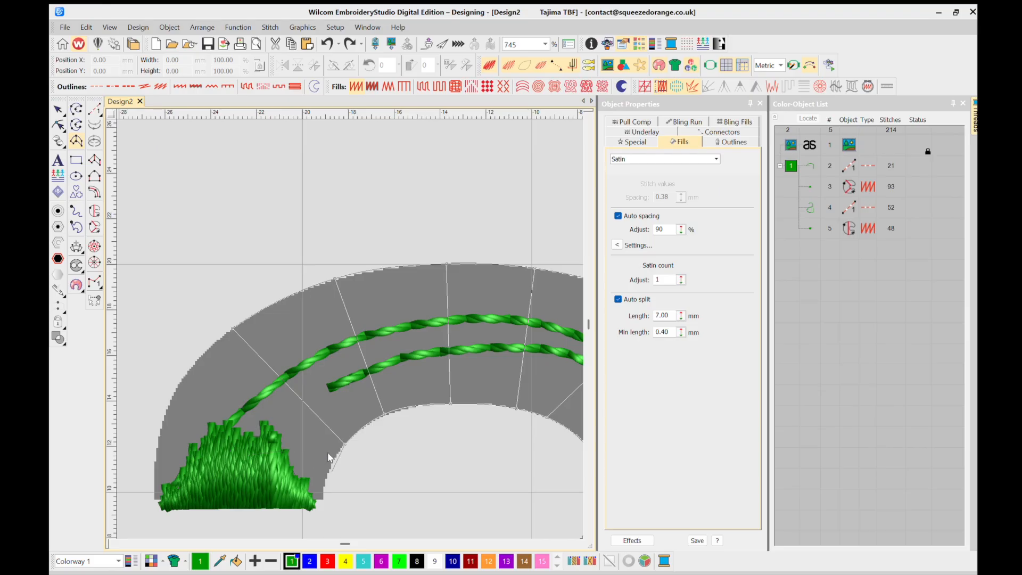
Place the closing point pairs at the upper left terminal of the "a" and generate the satin column's stitches.
left_click(325, 478)
left_click(154, 459)
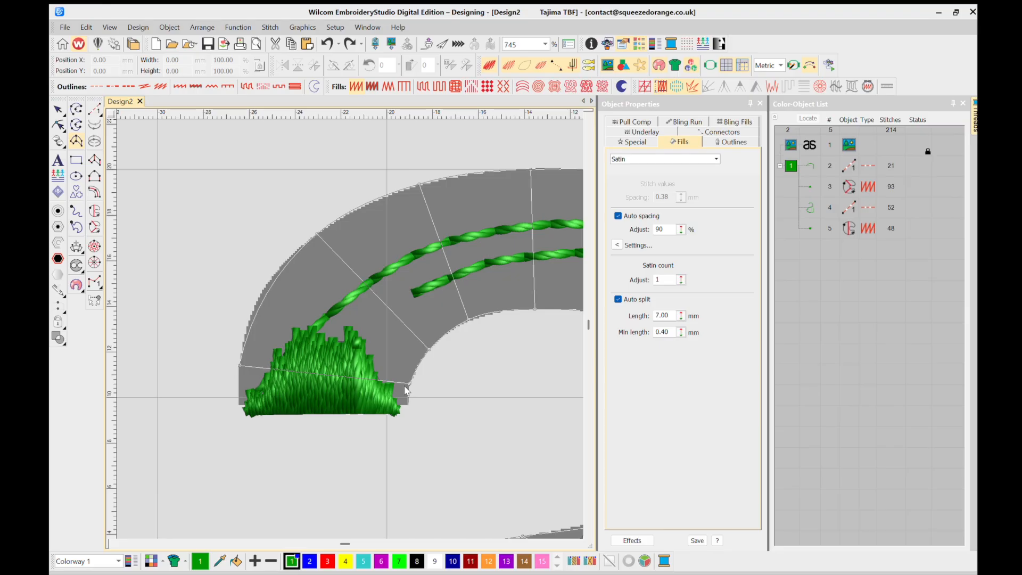
left_click(408, 405)
scroll(347, 314, "down", 3)
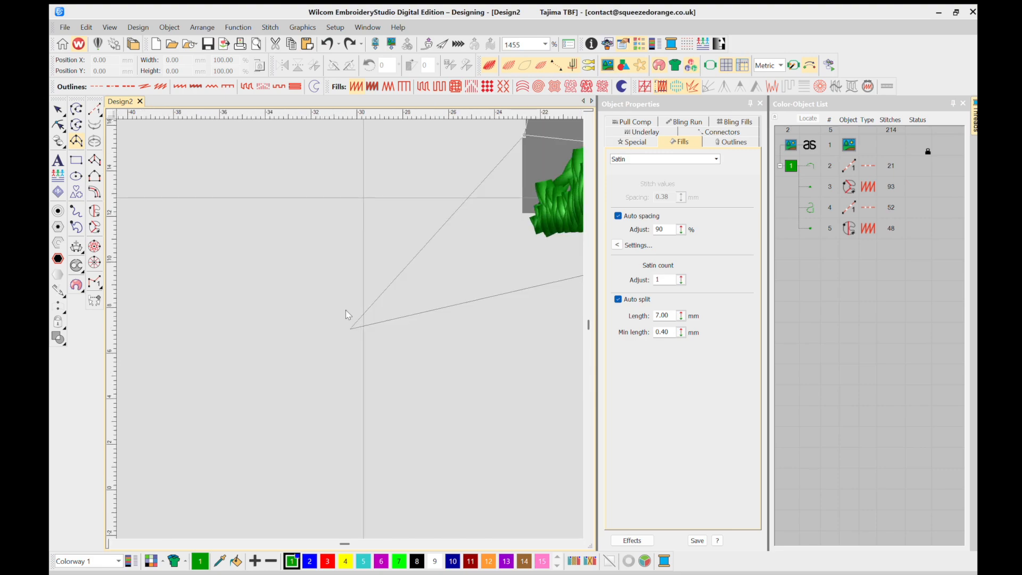
scroll(403, 317, "up", 3)
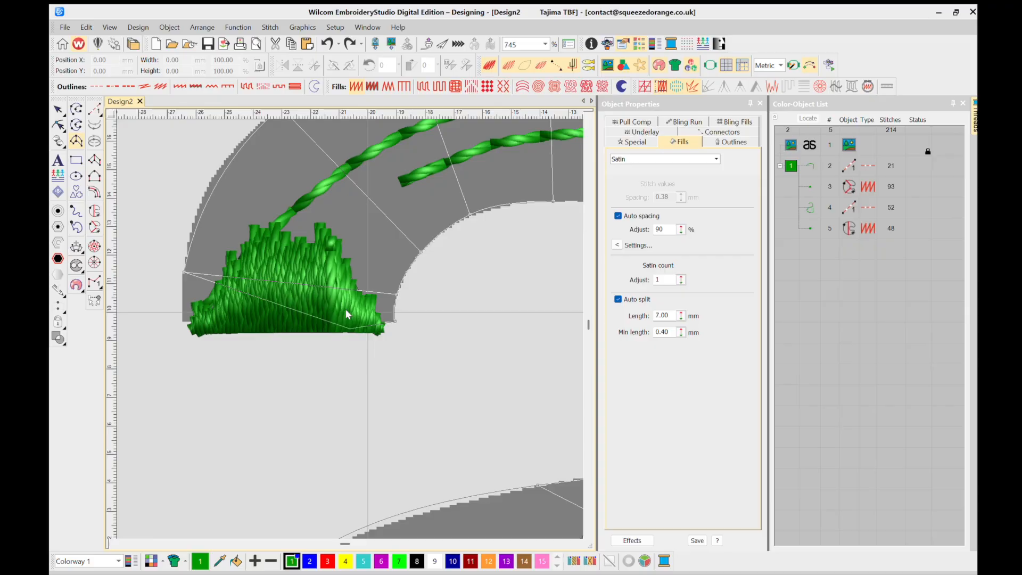
left_click(392, 276)
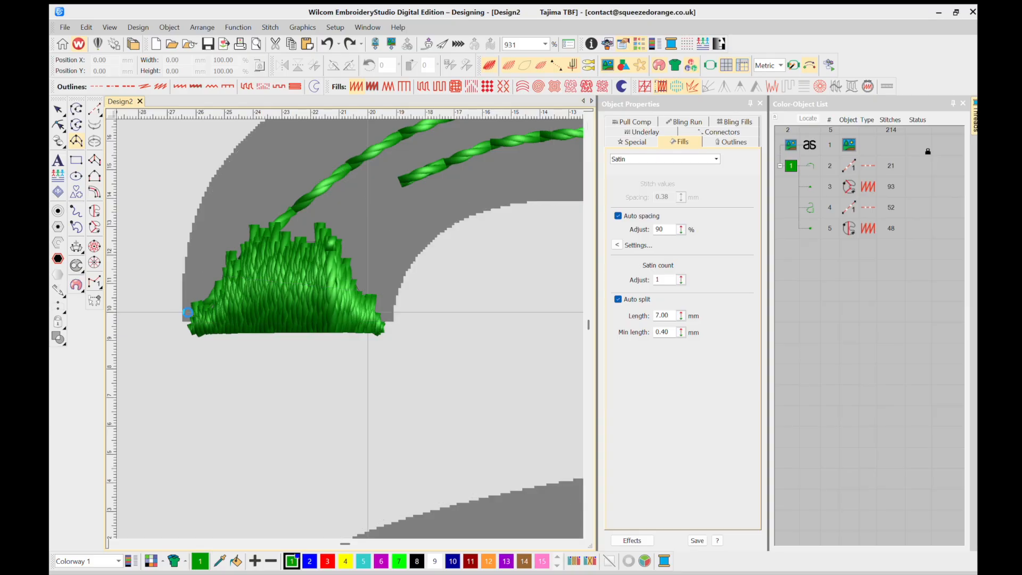
key("Return")
scroll(346, 309, "down", 10)
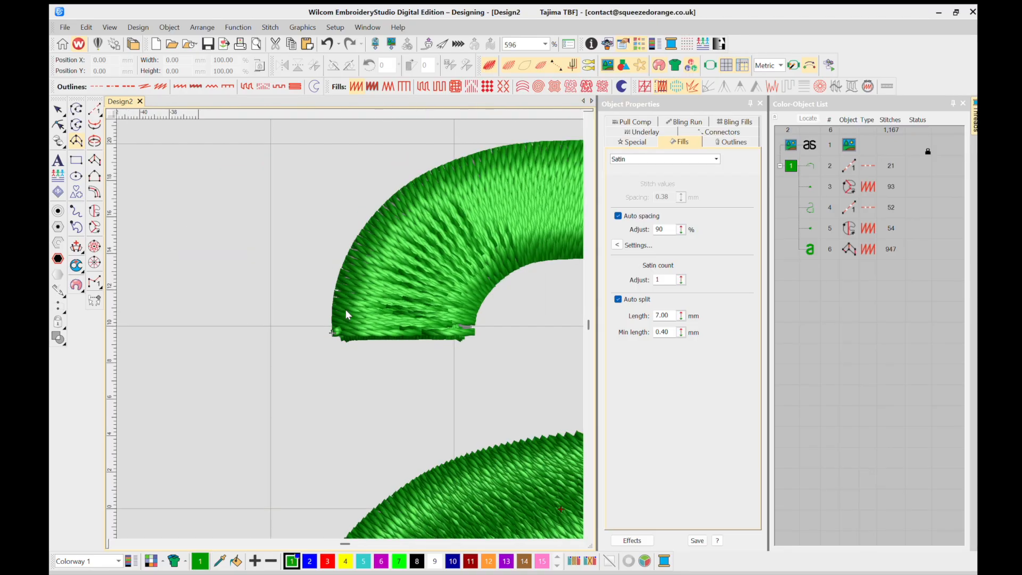
scroll(346, 310, "up", 4)
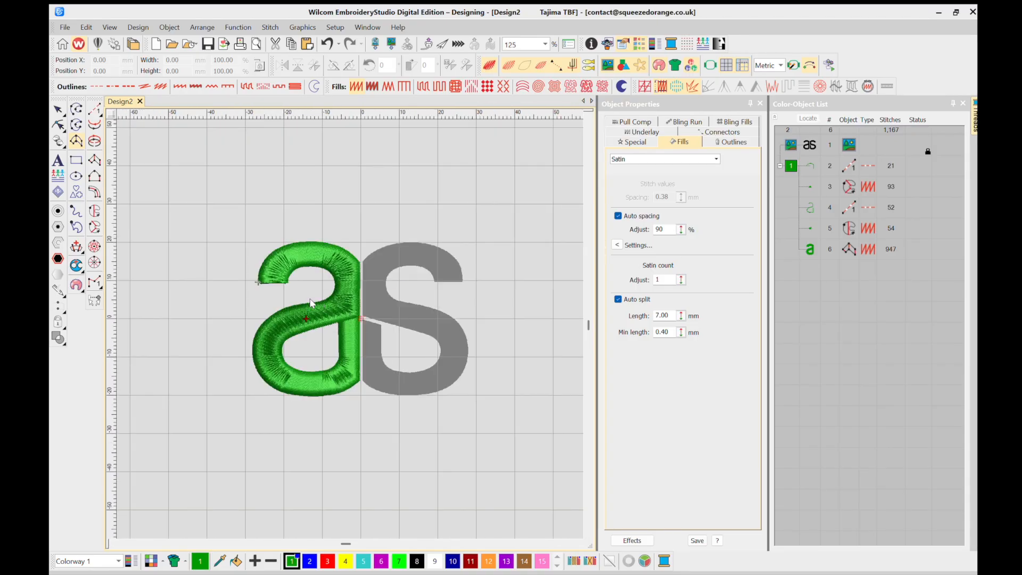
Select the satin column of the "a" and turn off its auto spacing and auto split.
left_click(58, 109)
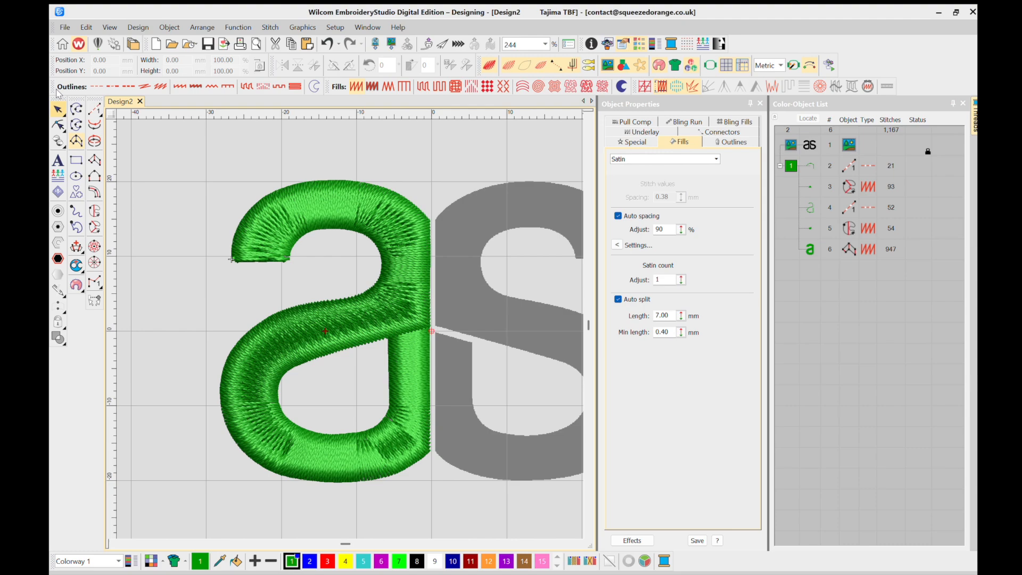
key("shift+Tab")
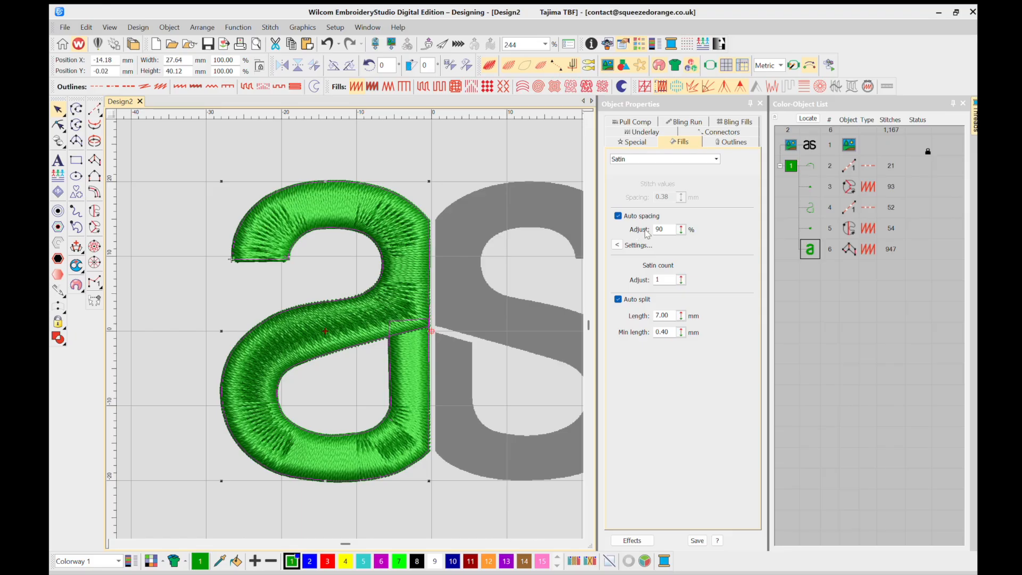
left_click(618, 216)
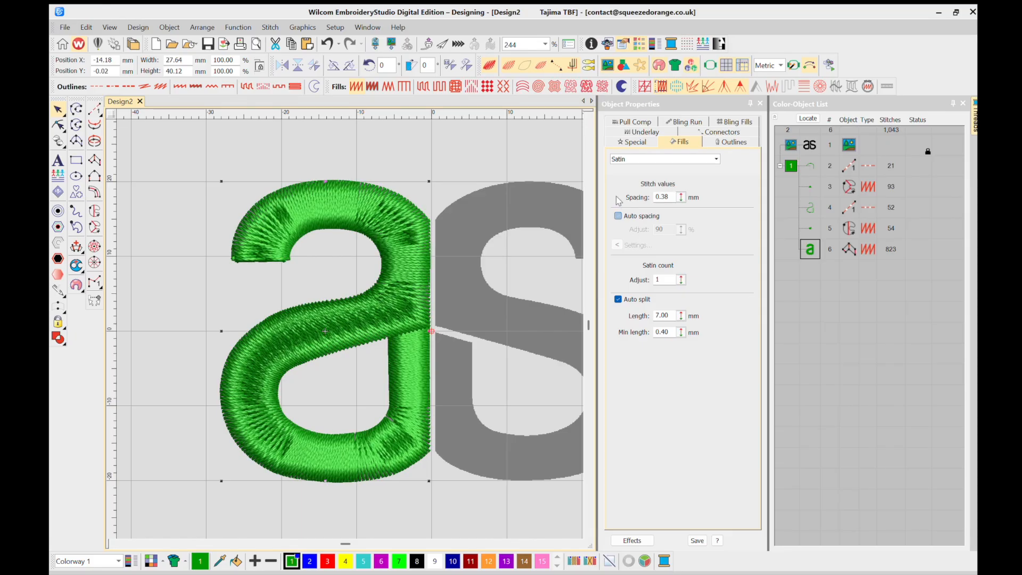
left_click(618, 300)
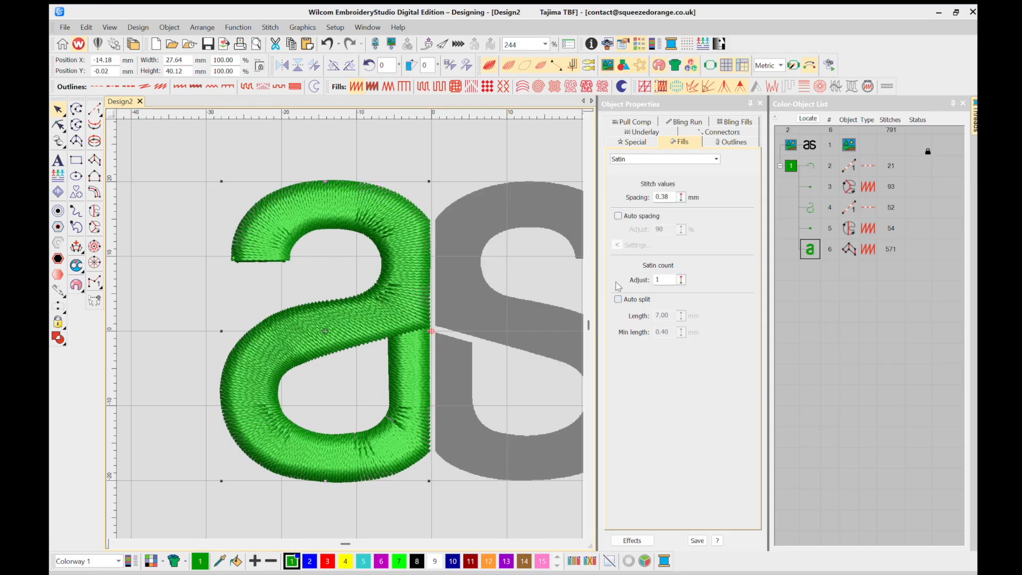
Set the satin column's stitch spacing to 0.18 mm.
left_click(674, 185)
key("BackSpace")
key("BackSpace")
type("18")
key("Return")
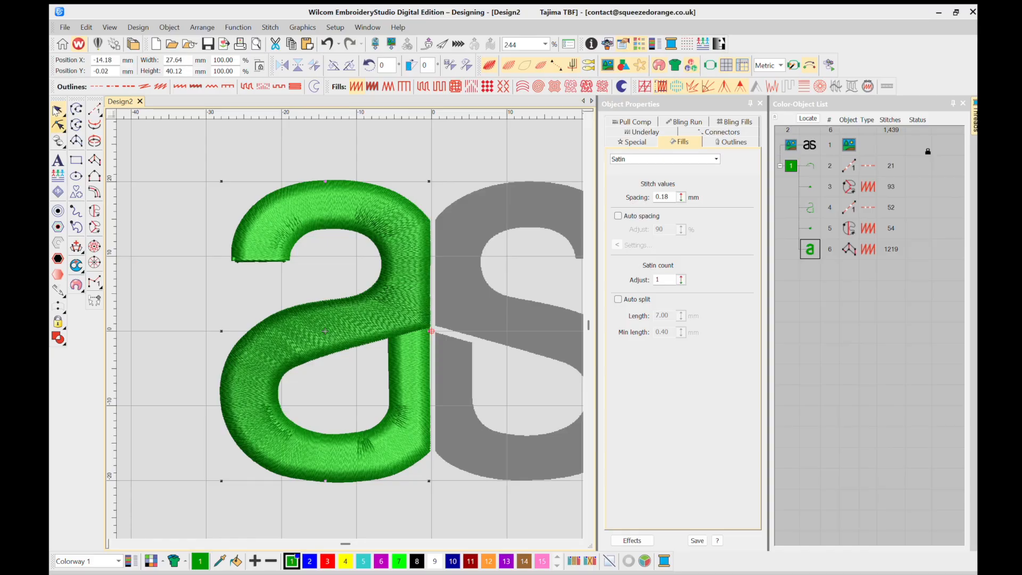
Reshape the satin column by moving the control point under the crossbar away from the stem junction along the lower edge.
left_click(58, 125)
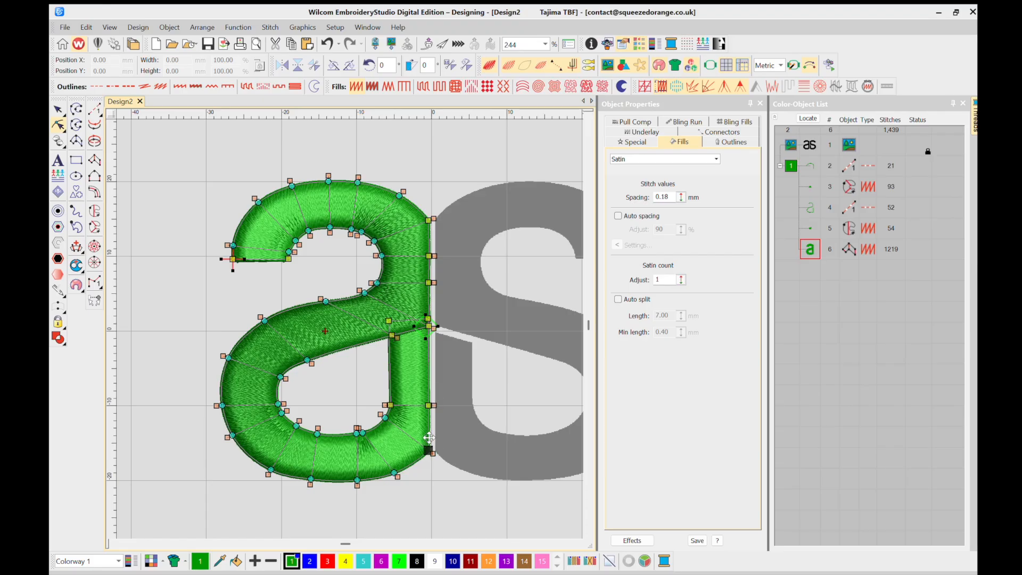
left_click(357, 429)
scroll(324, 335, "up", 4)
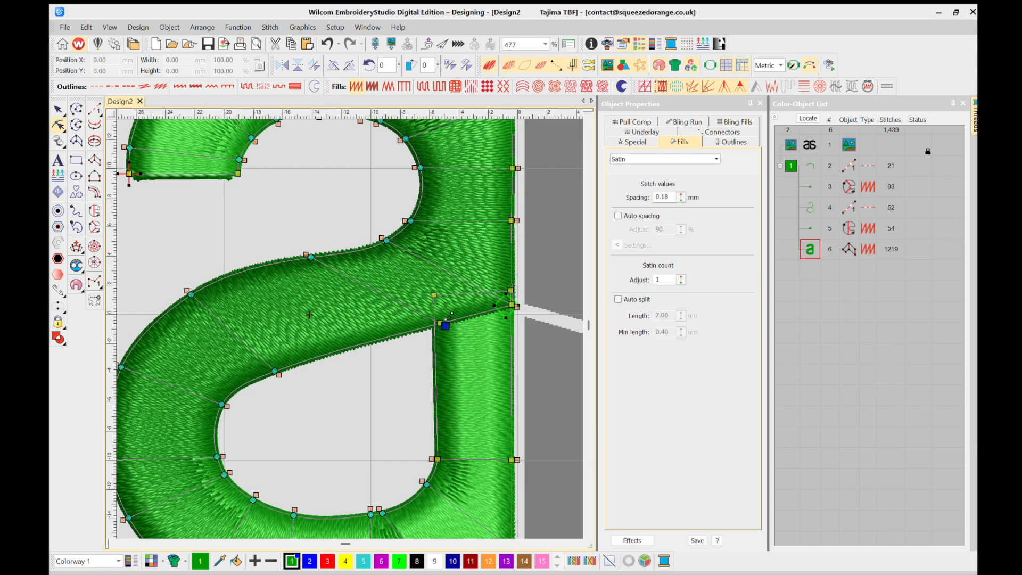
left_click_drag(445, 325, 372, 346)
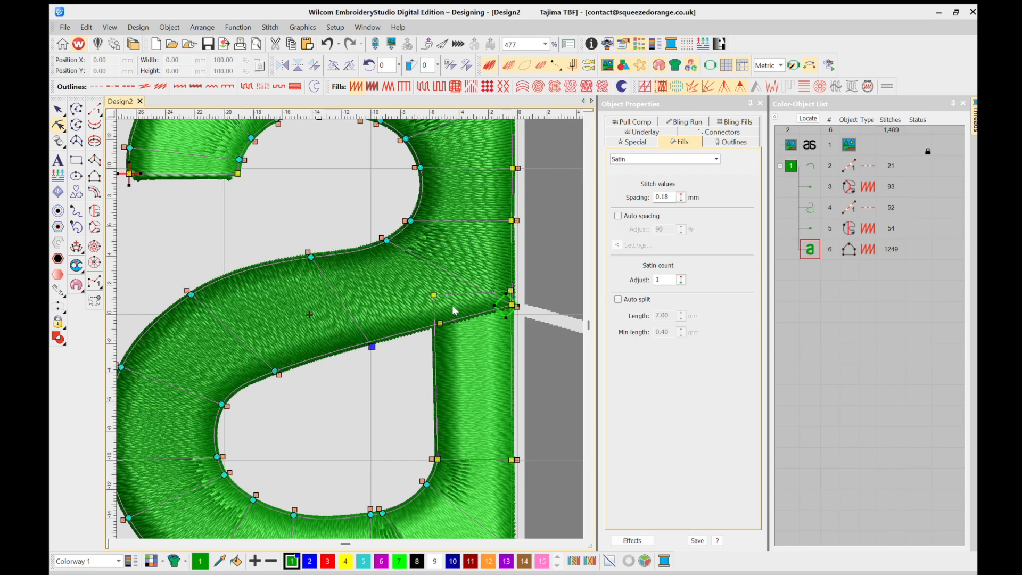
key("shift+z")
Even out the crossbar's stitch angles by shifting the paired control points on its upper and lower edges toward the bowl.
scroll(372, 273, "down", 2)
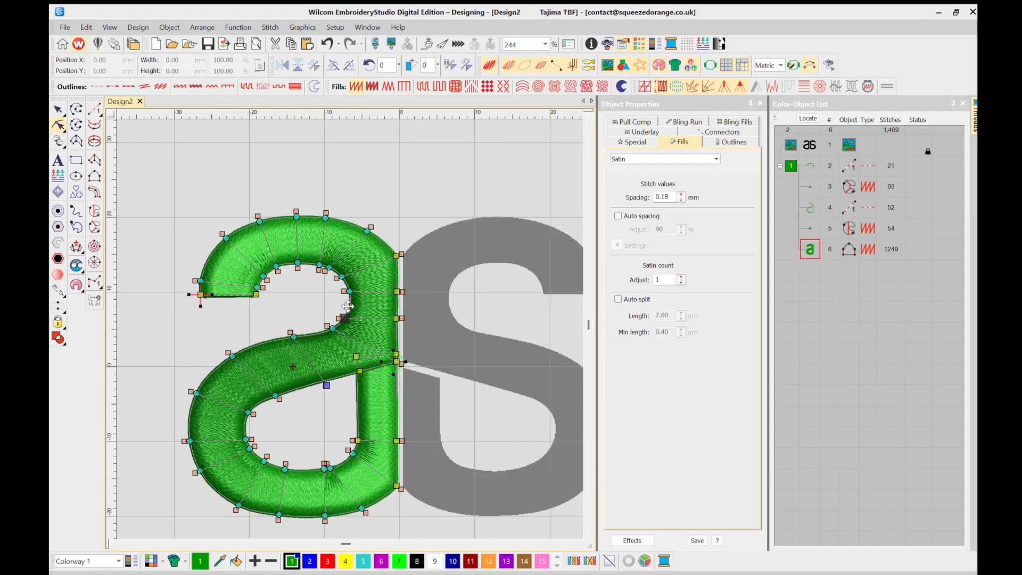
scroll(346, 314, "up", 3)
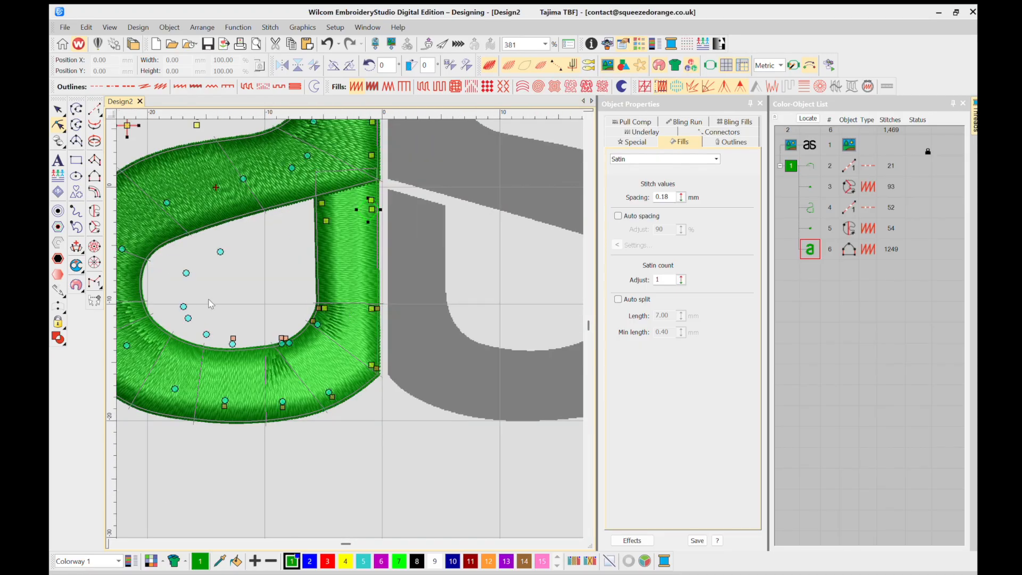
scroll(346, 309, "down", 2)
scroll(346, 312, "up", 3)
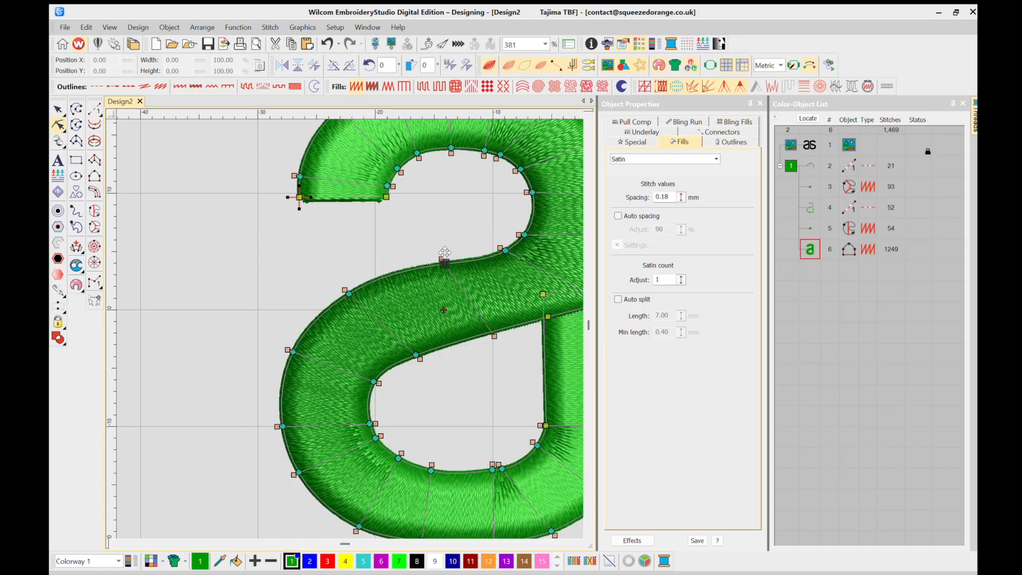
left_click_drag(445, 252, 411, 257)
key("space")
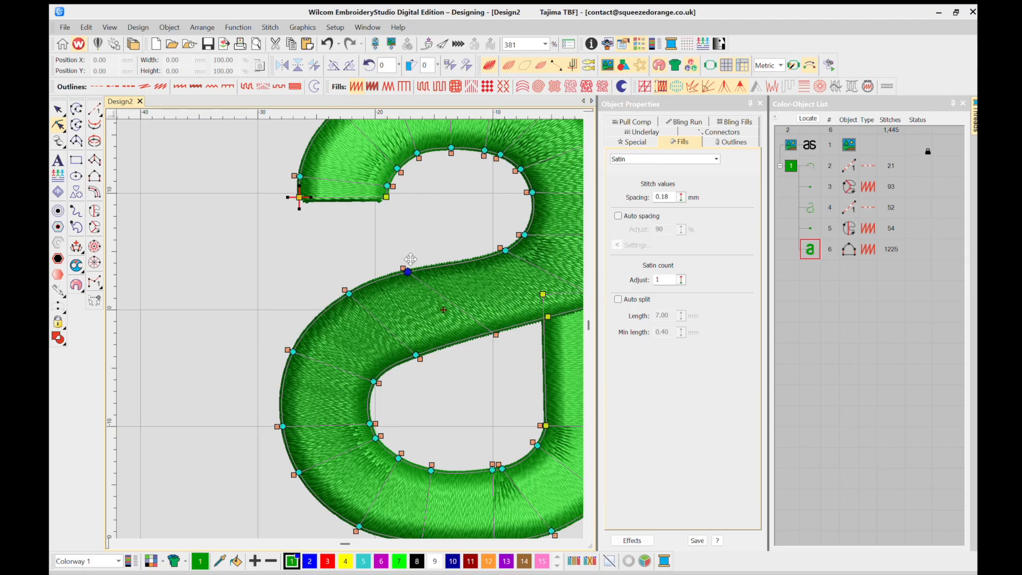
left_click(498, 320)
mouse_move(481, 334)
left_mouse_down()
mouse_move(422, 348)
mouse_move(351, 278)
left_mouse_up()
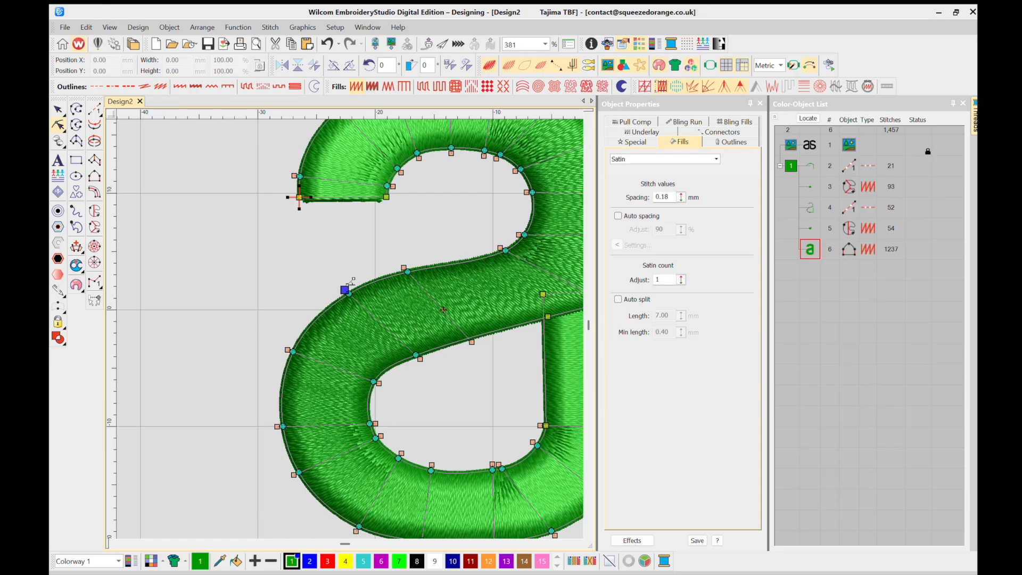
left_click(345, 287)
scroll(345, 298, "down", 3)
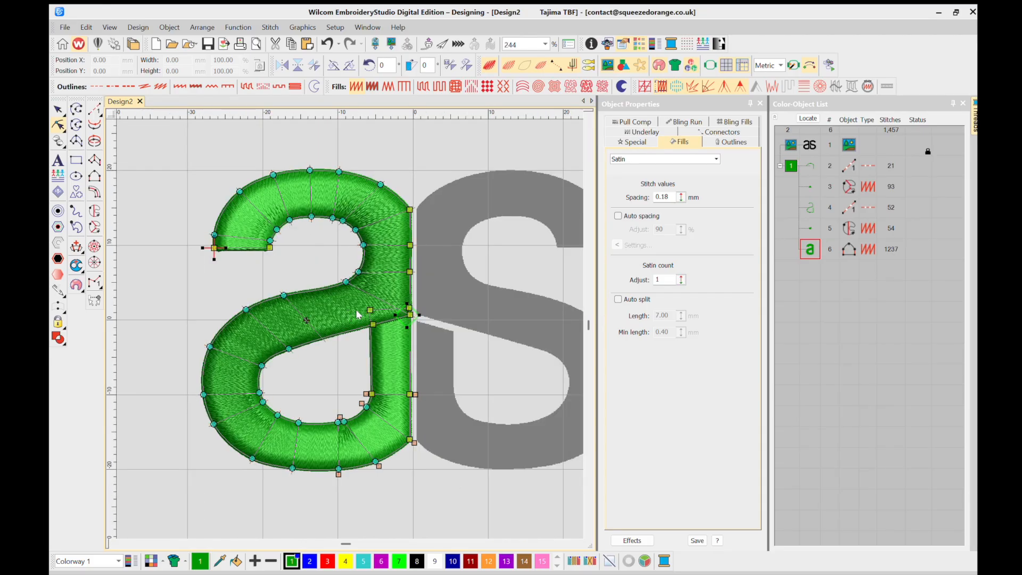
Reshape the satin column by moving the inner control point at the crossbar and stem junction down toward the crossbar's lower edge.
scroll(357, 314, "up", 5)
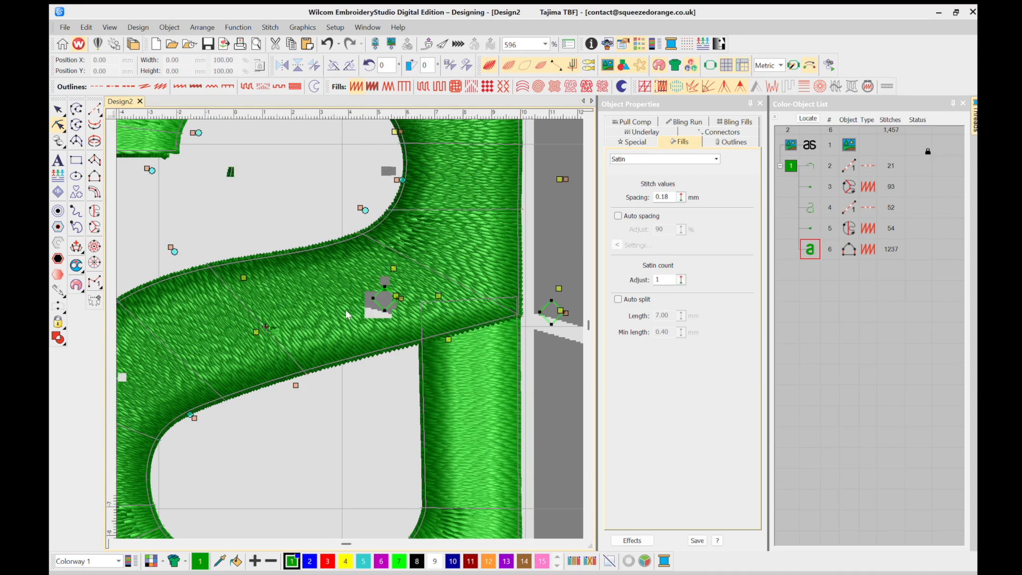
scroll(347, 314, "up", 3)
scroll(346, 314, "down", 2)
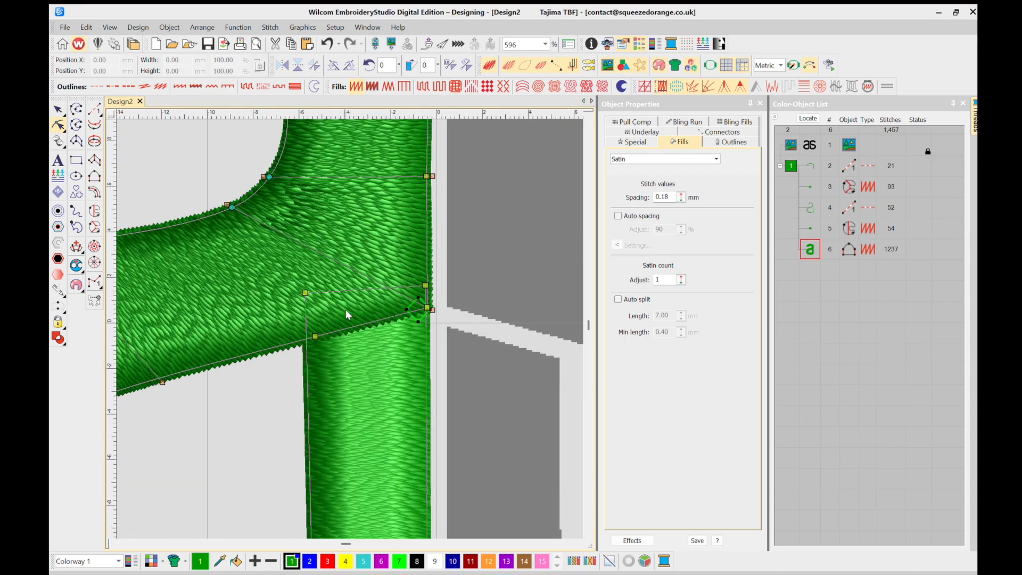
scroll(346, 309, "up", 1)
left_click(305, 292)
left_click_drag(297, 286, 307, 314)
Fine-tune the paired control points at the junction to follow the crossbar's lower edge, and finish reshaping the column.
left_click(425, 286)
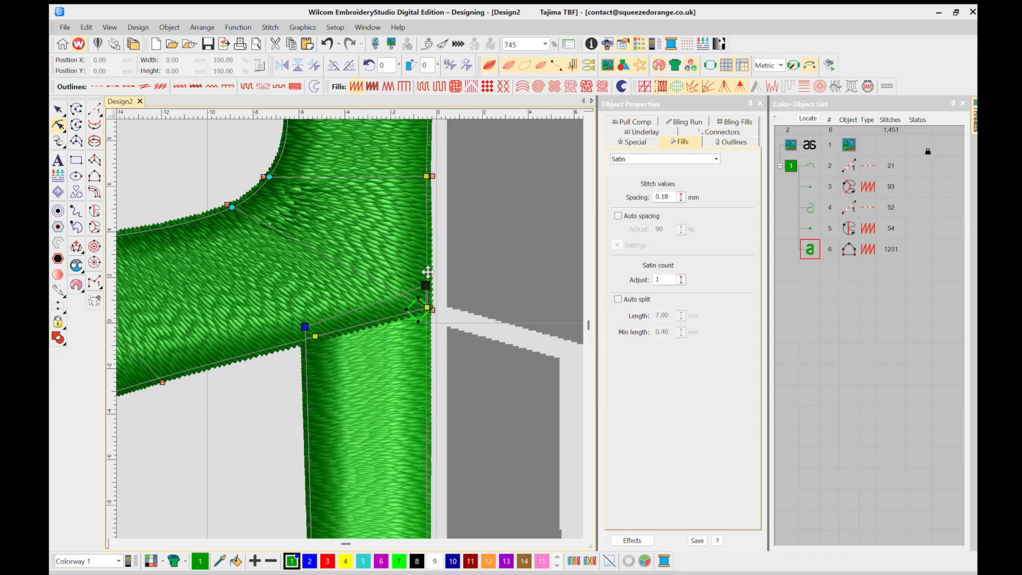
left_click_drag(428, 272, 428, 279)
left_click(309, 314)
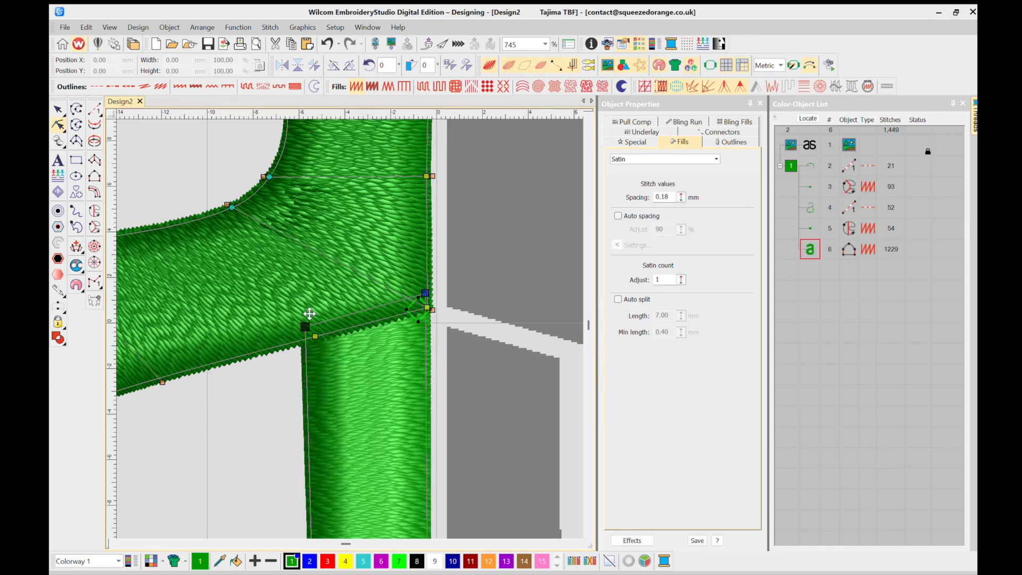
left_click_drag(310, 315, 309, 312)
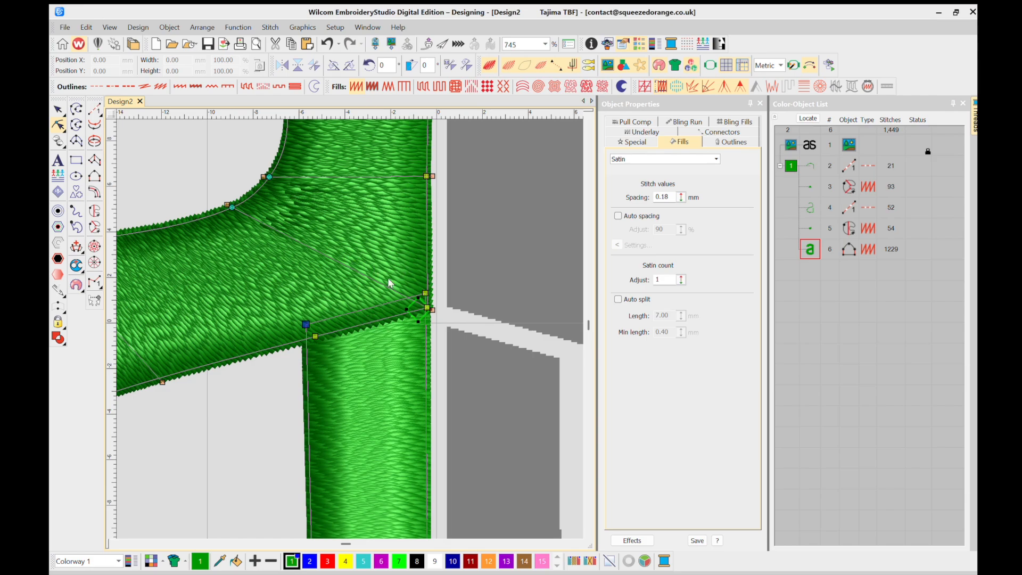
scroll(388, 277, "down", 5)
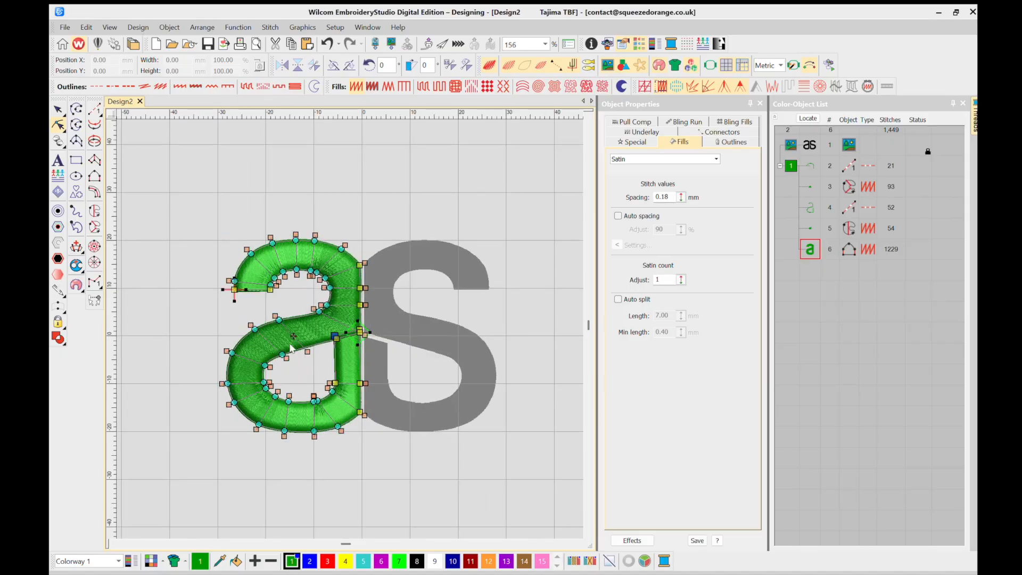
scroll(370, 341, "up", 2)
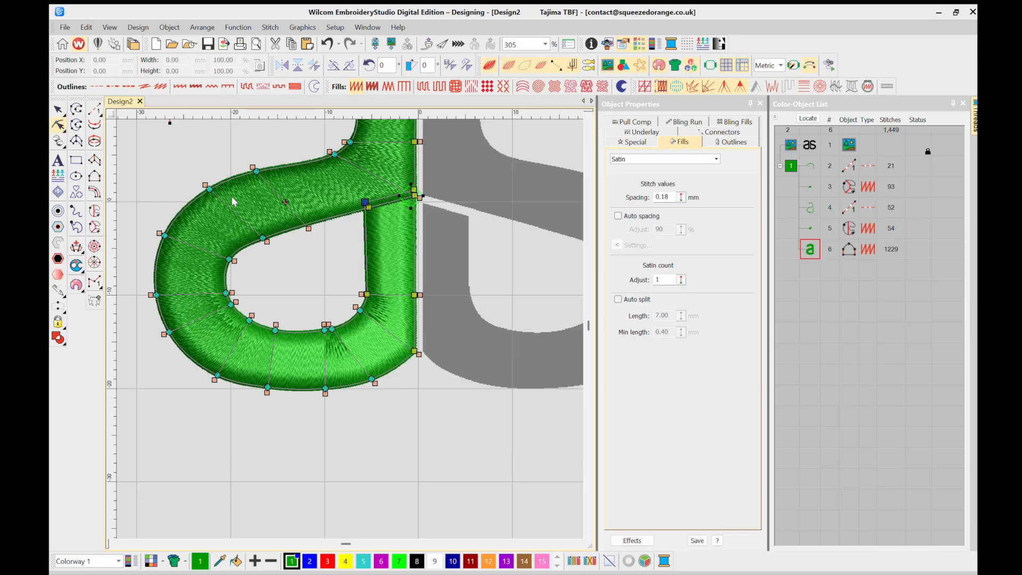
scroll(231, 184, "down", 3)
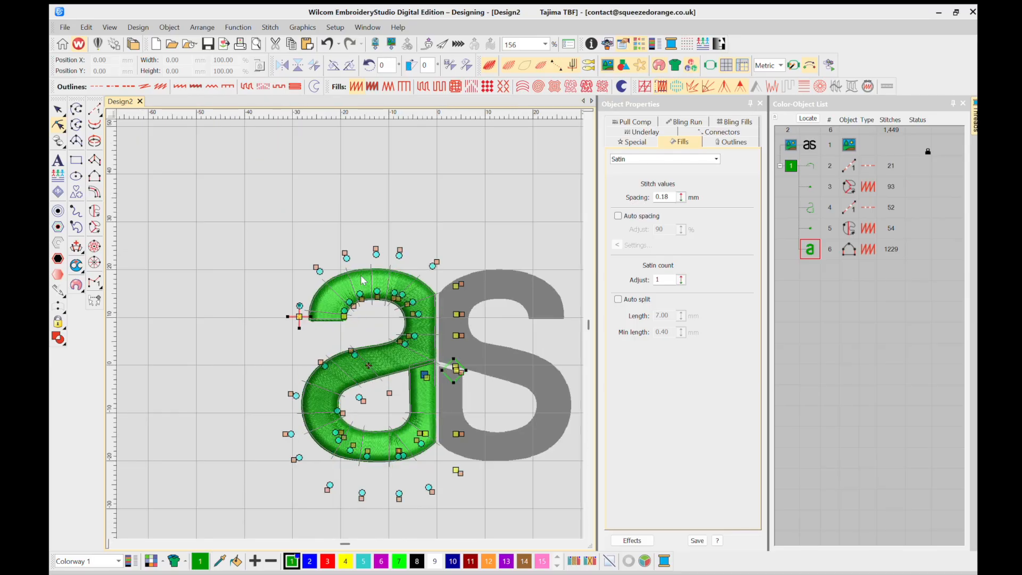
scroll(361, 281, "up", 4)
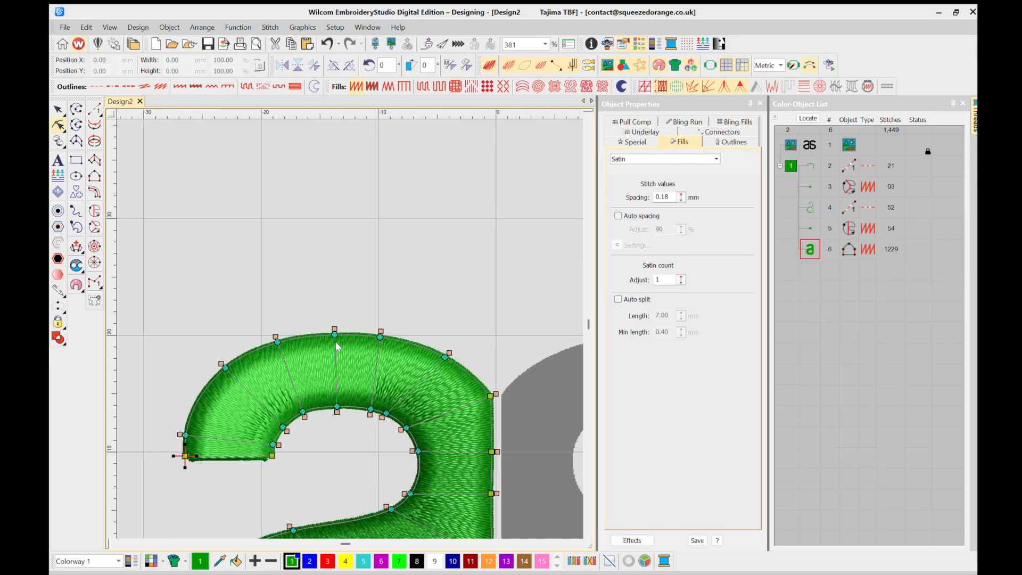
scroll(335, 346, "down", 4)
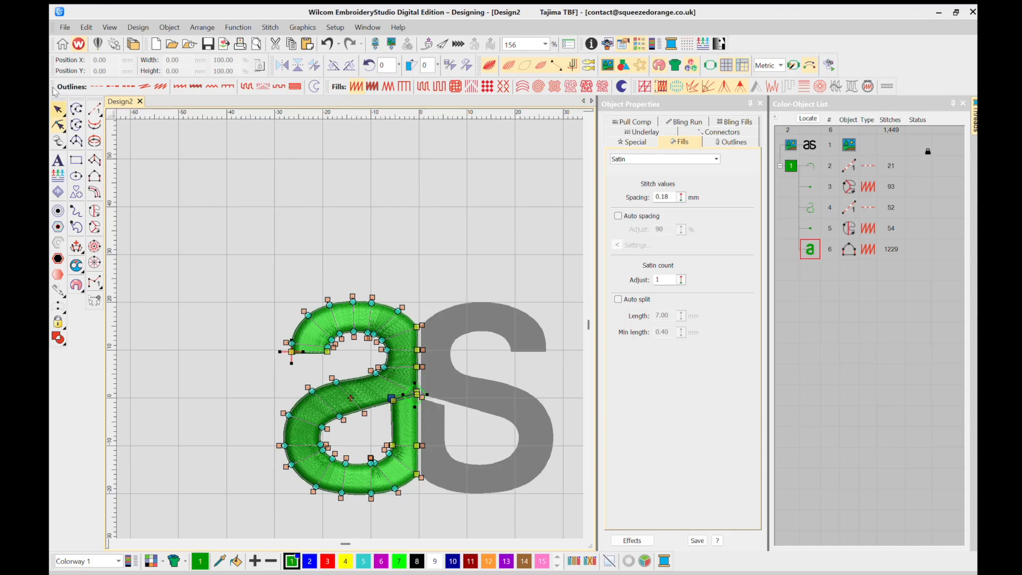
key("Escape")
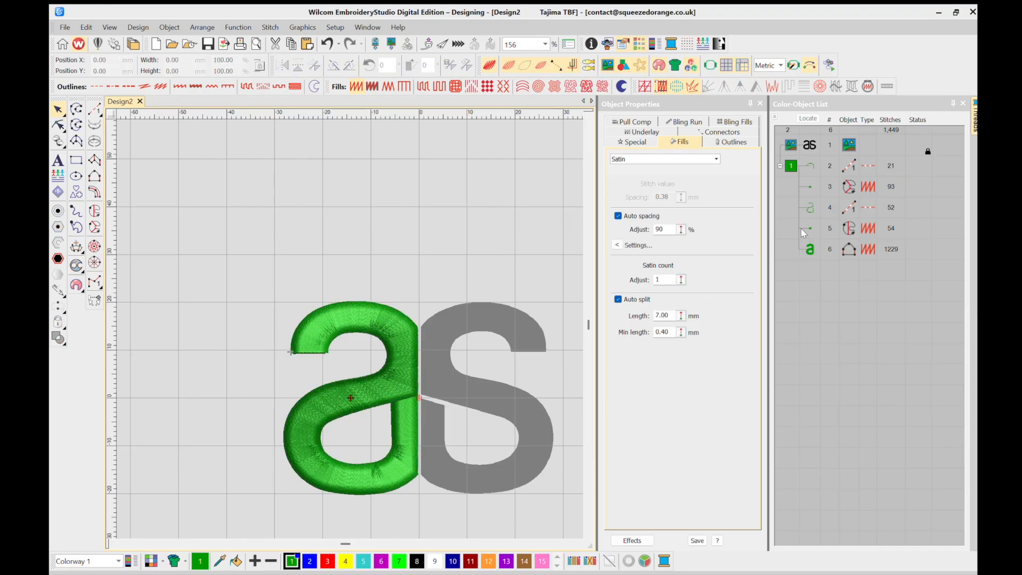
Duplicate the "a" satin column in place, directly on top of the original.
left_click(809, 248)
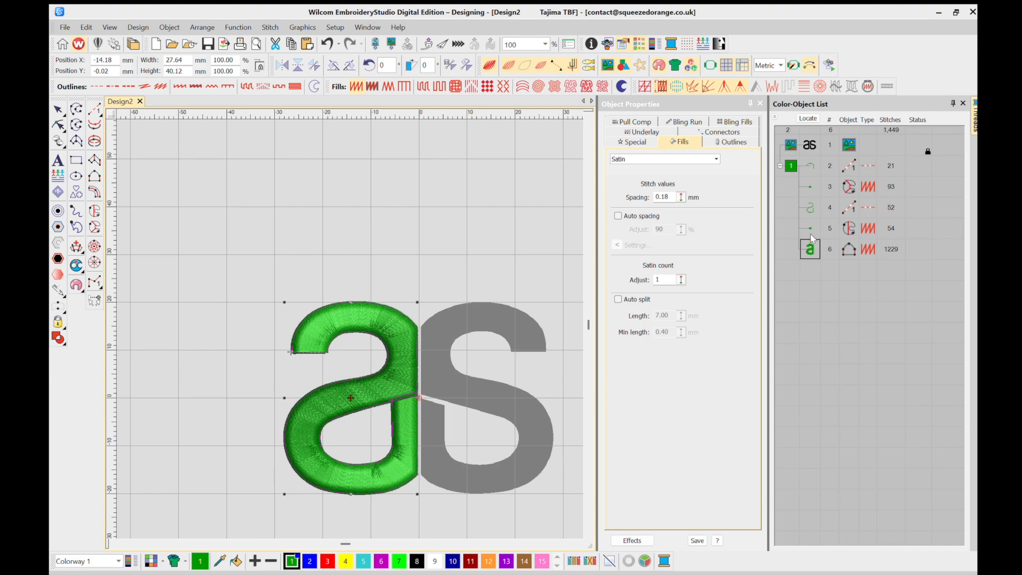
key("ctrl+d")
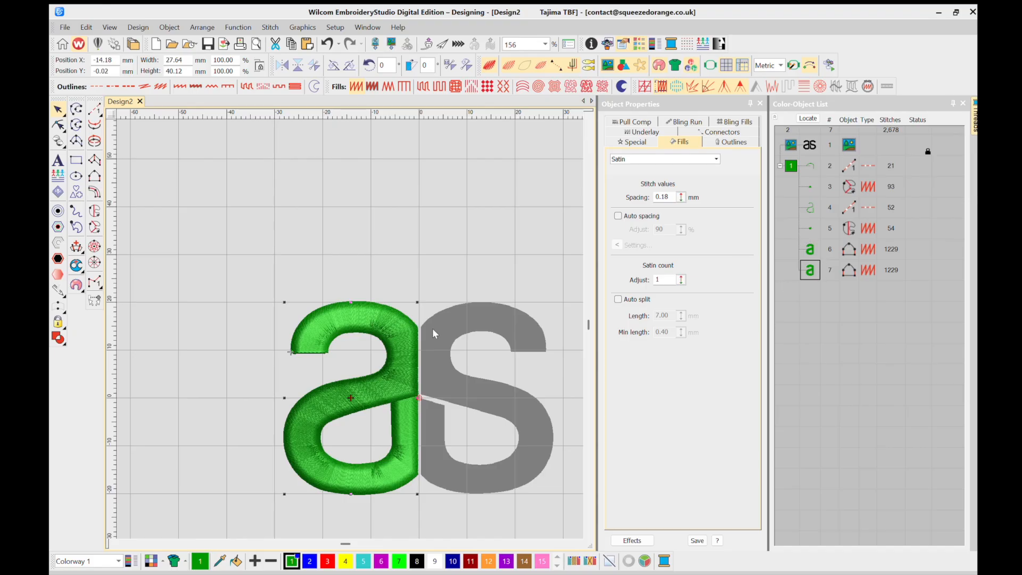
left_click_drag(353, 334, 208, 366)
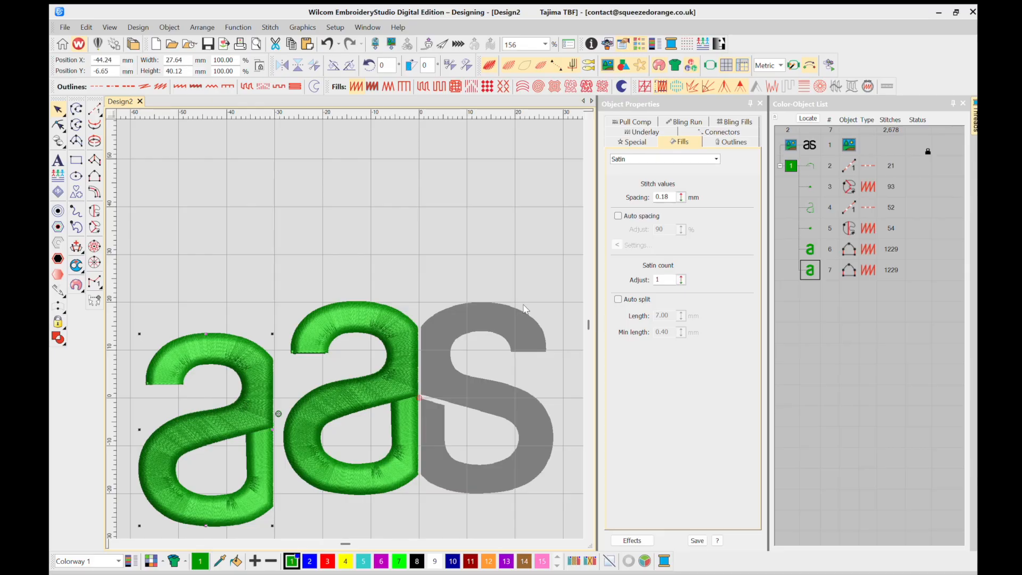
key("ctrl+z")
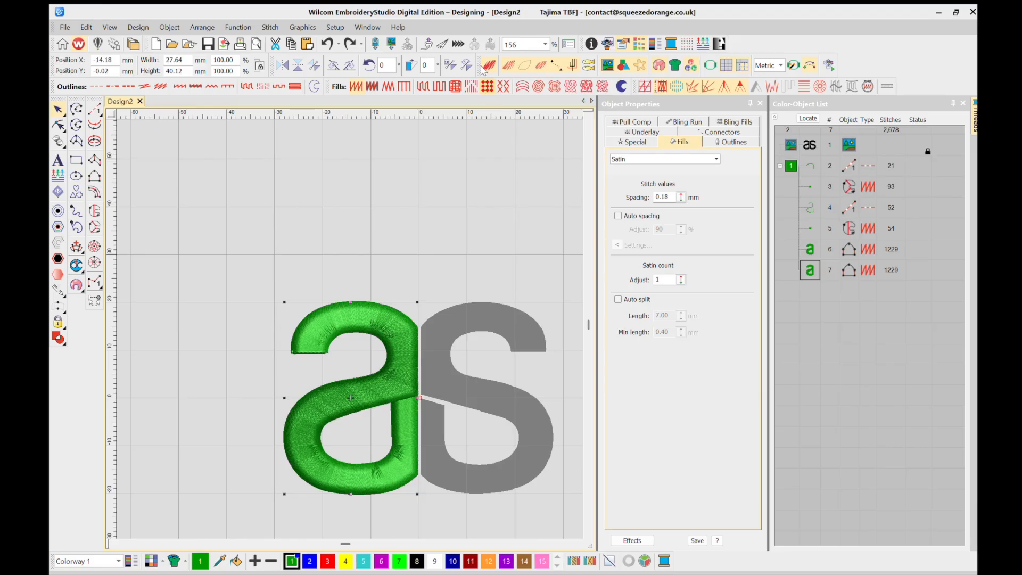
Change the duplicate to a Motif Fill, try the Kite09, Leaf01 and Lines16 motifs, and settle on Kite01.
left_click(487, 86)
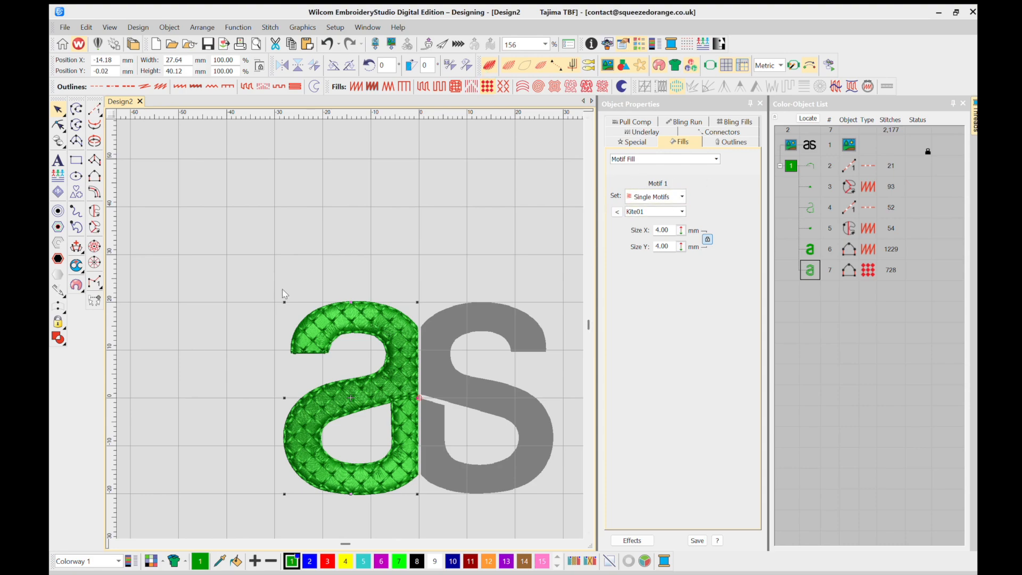
left_click(679, 178)
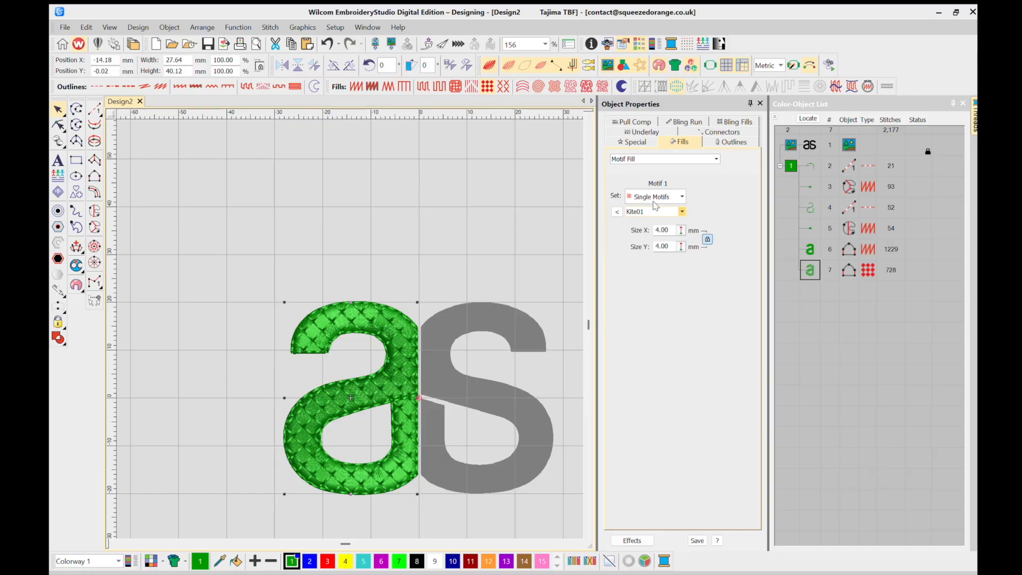
left_click(641, 261)
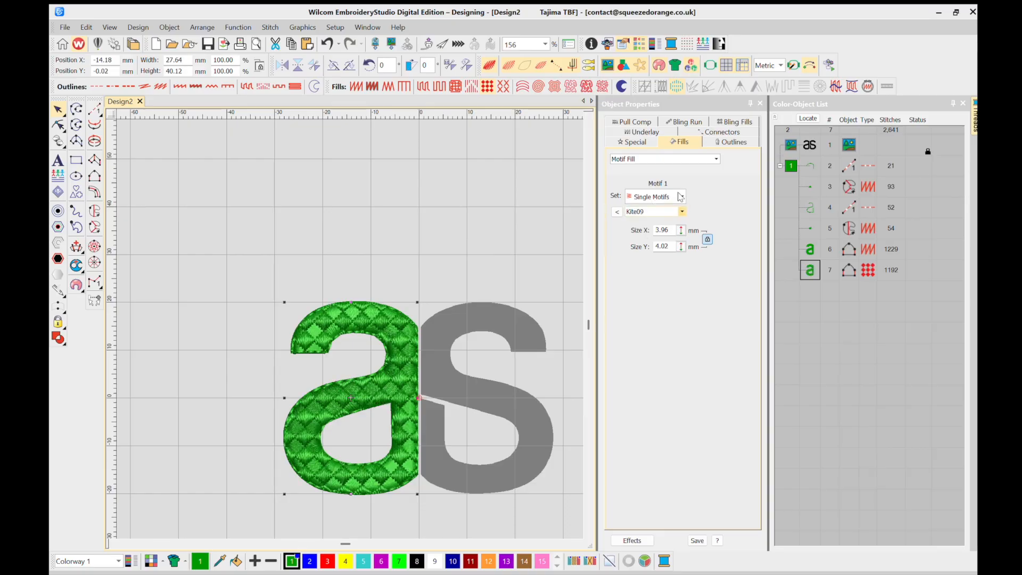
left_click(660, 267)
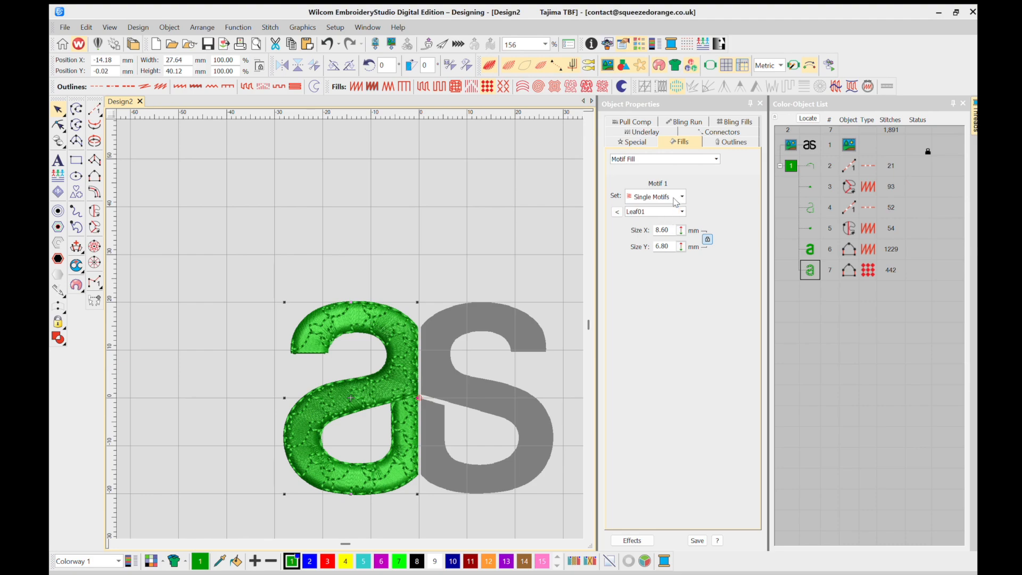
scroll(673, 200, "down", 2)
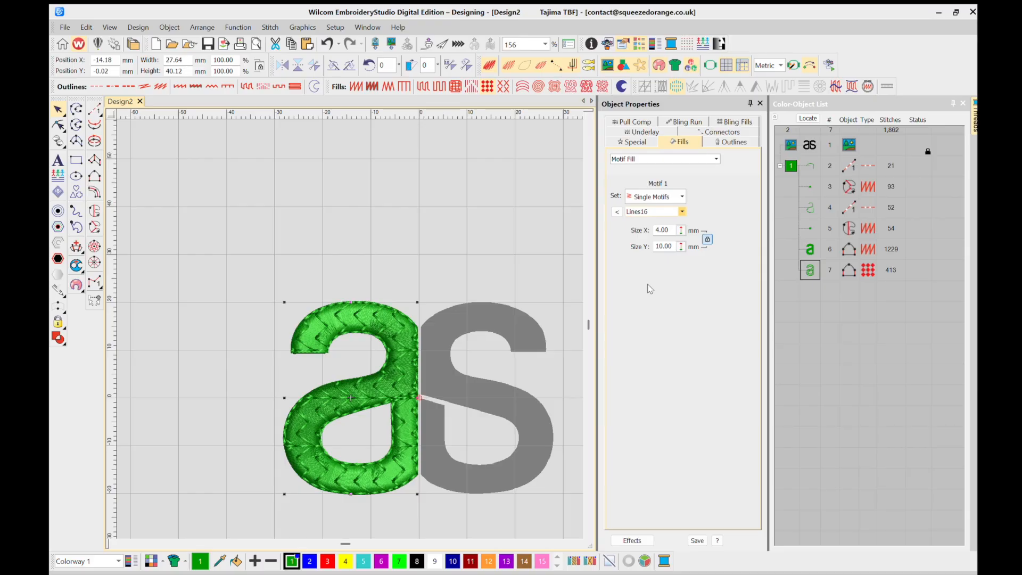
scroll(650, 285, "up", 1)
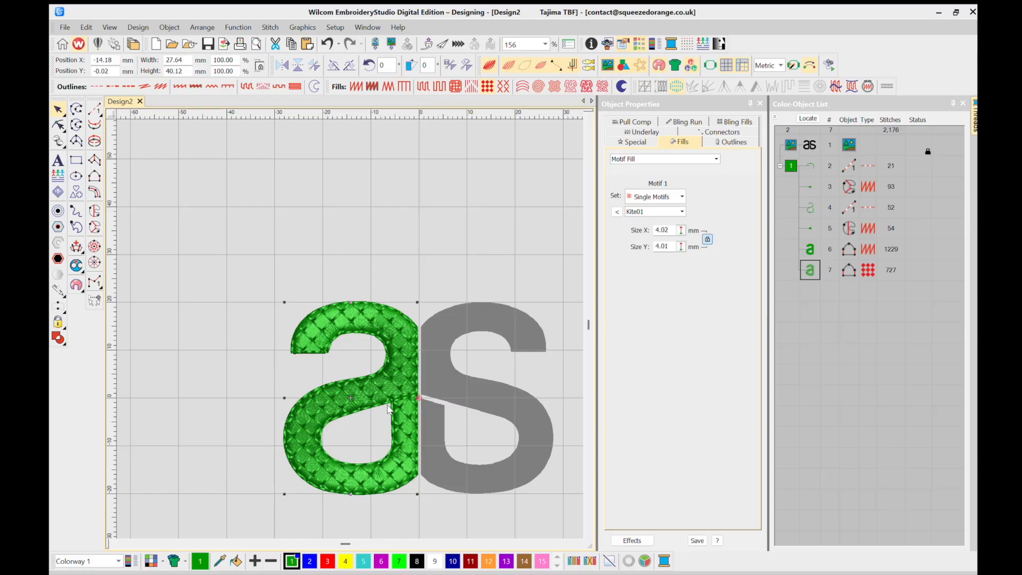
Convert the motif-filled copy to a closed fill shape without column stitch angles, and check the pattern where the crossbar meets the stem.
scroll(346, 314, "up", 2)
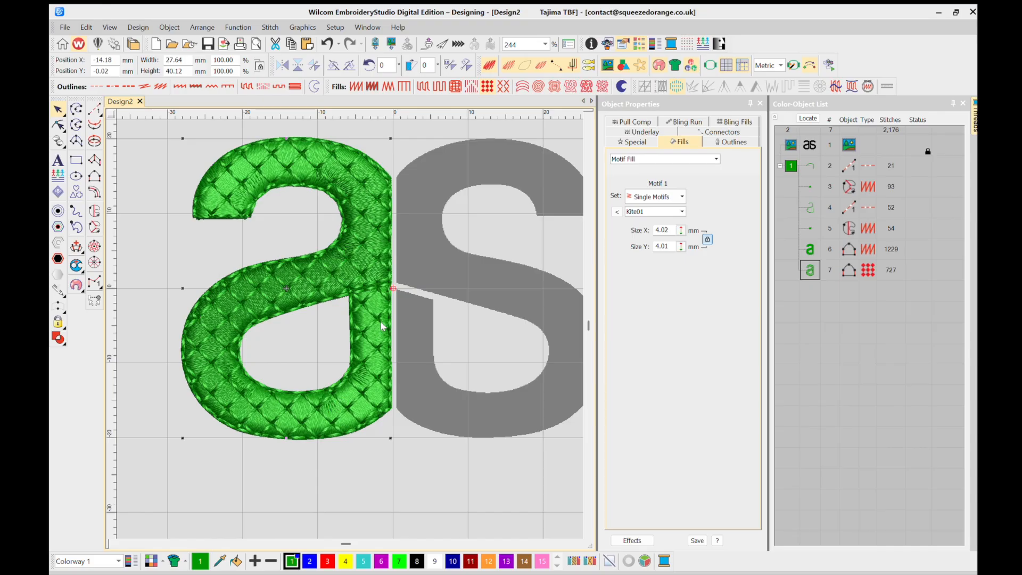
scroll(398, 286, "up", 1)
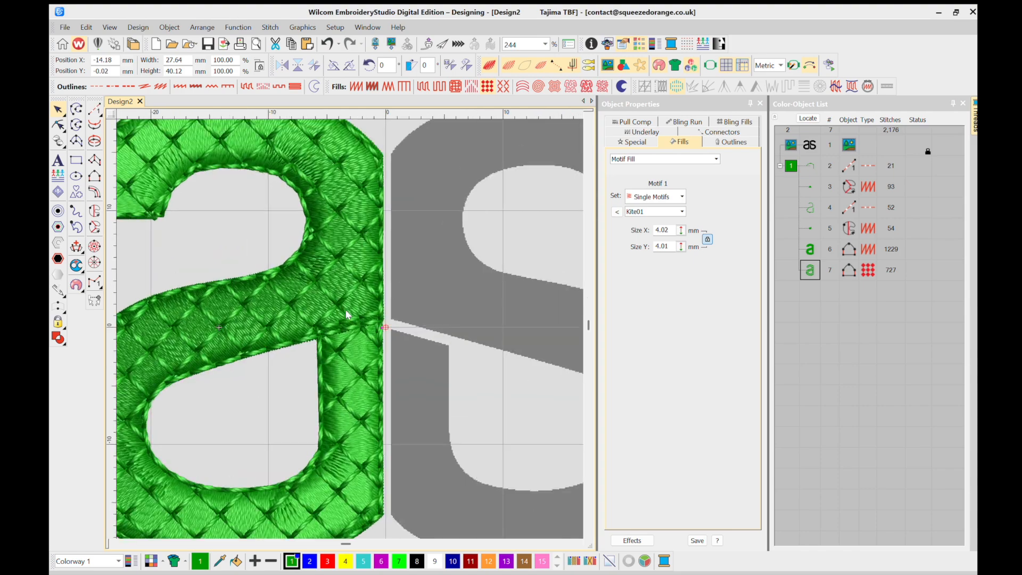
scroll(346, 312, "up", 2)
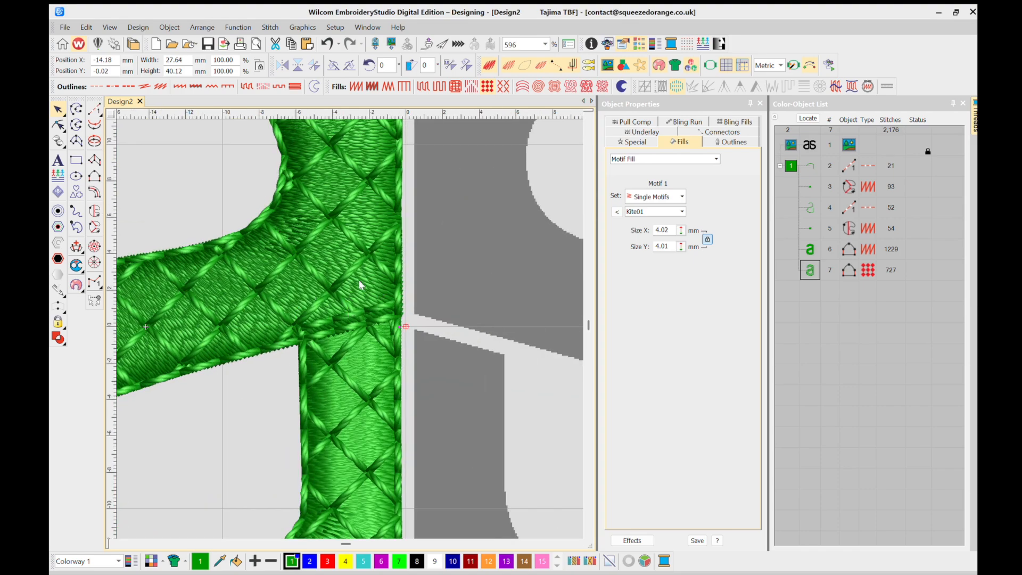
scroll(346, 314, "down", 1)
scroll(347, 314, "down", 1)
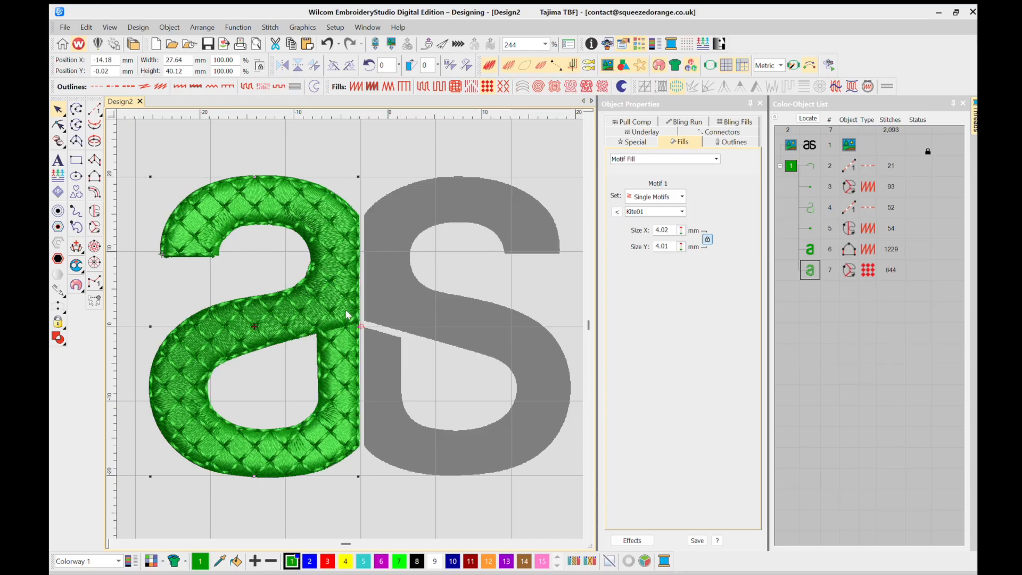
scroll(346, 309, "up", 3)
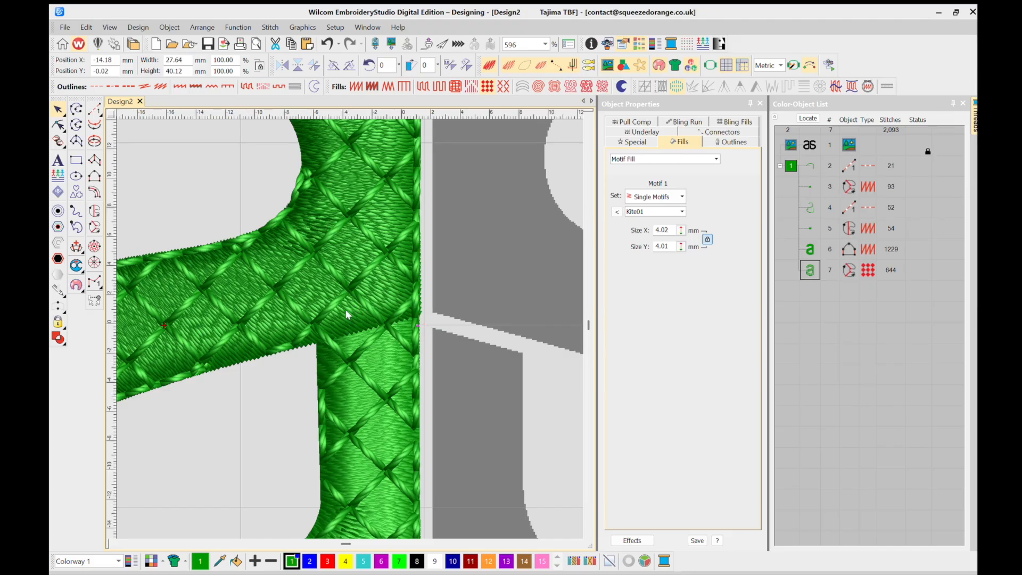
scroll(347, 314, "down", 3)
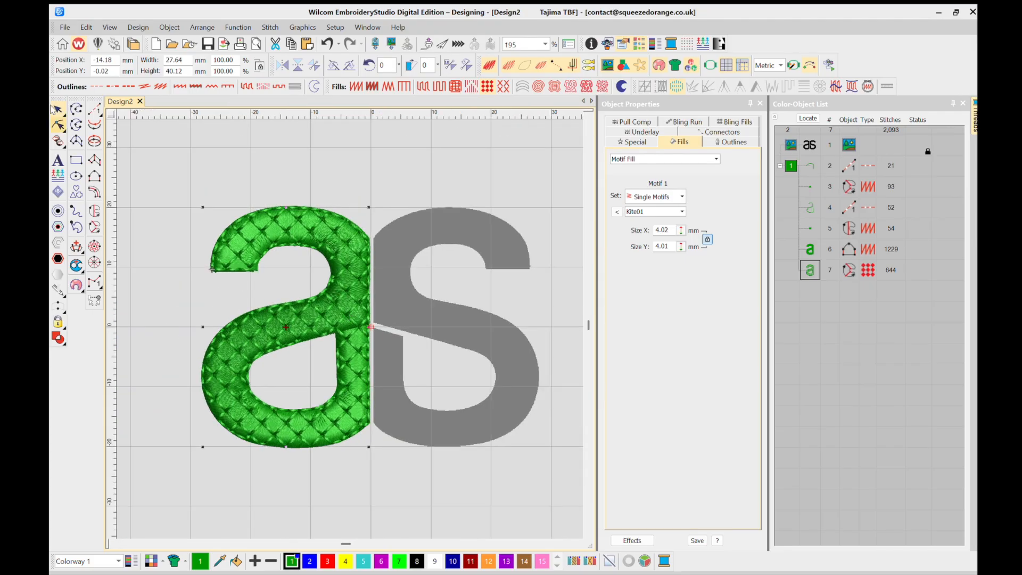
Move the motif copy's start point to the tip of the upper arc and its end point beside the crossbar and stem junction.
left_click(58, 124)
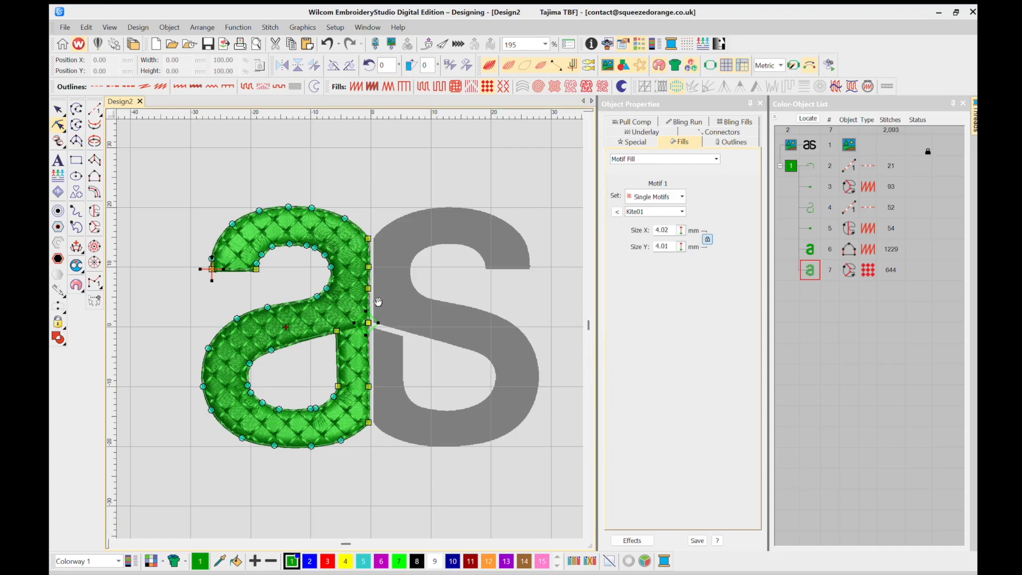
left_click_drag(374, 305, 193, 286)
left_click_drag(375, 377, 377, 328)
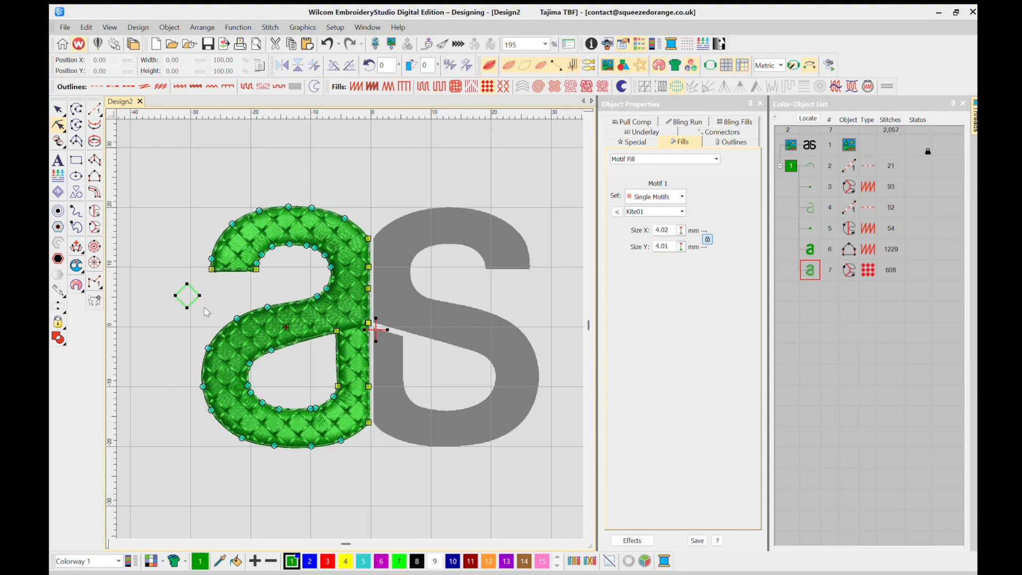
left_click_drag(193, 286, 206, 268)
scroll(206, 268, "up", 1)
scroll(357, 318, "down", 1)
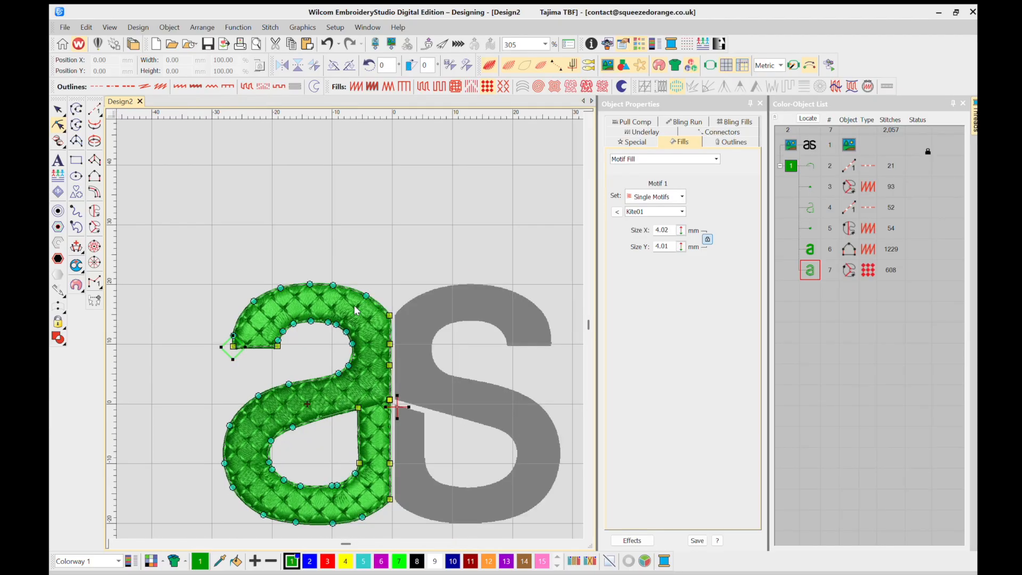
left_click(57, 110)
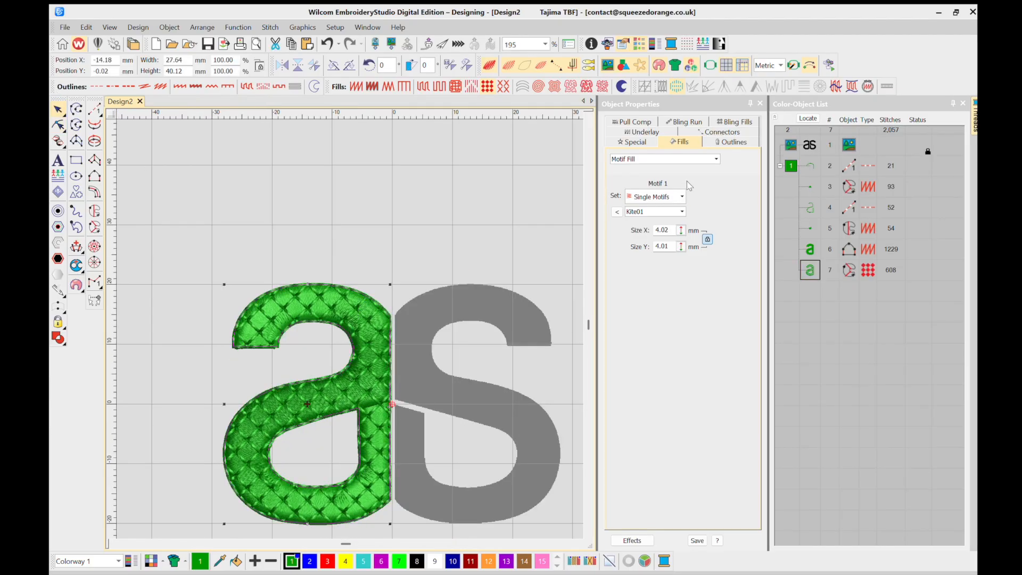
Compare the start and end points of the underlying satin column with those of the motif-filled copy.
key("shift+Tab")
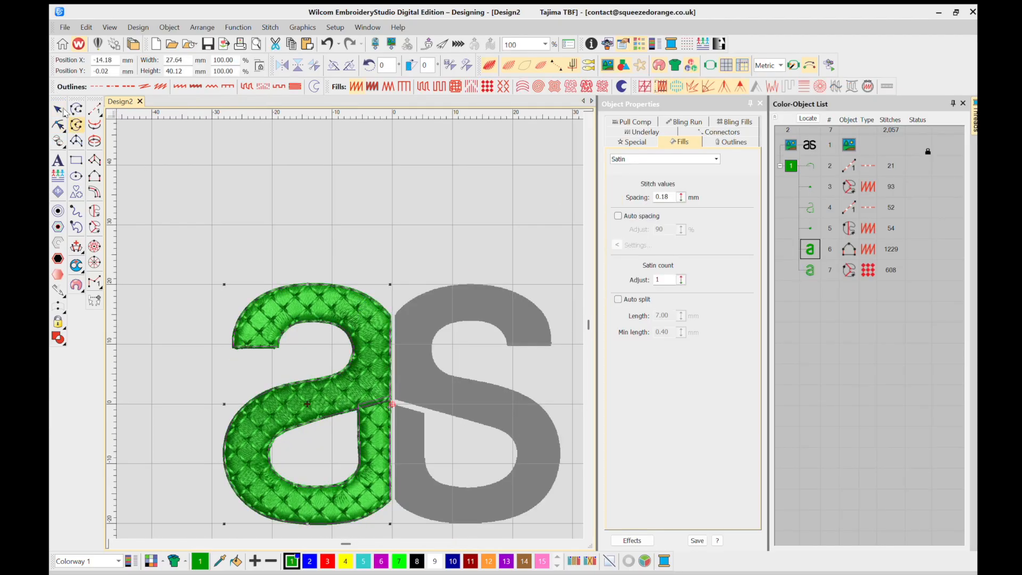
left_click(58, 126)
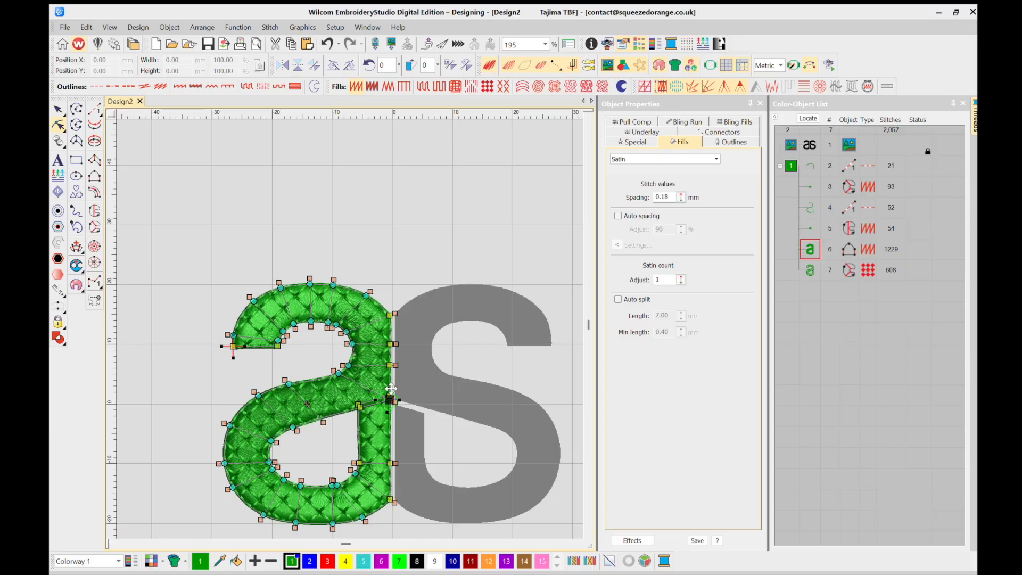
scroll(347, 312, "up", 2)
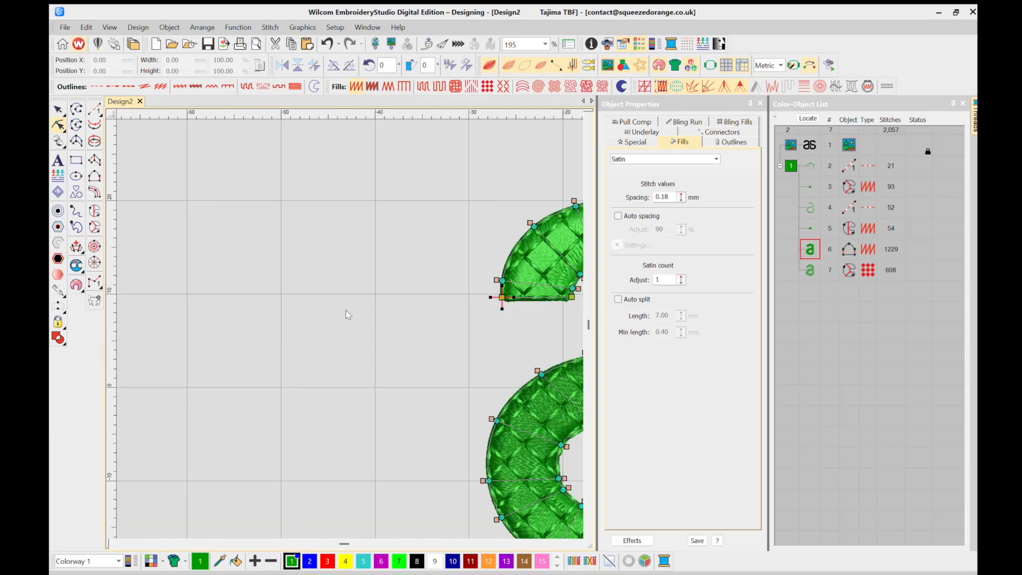
left_click(810, 270)
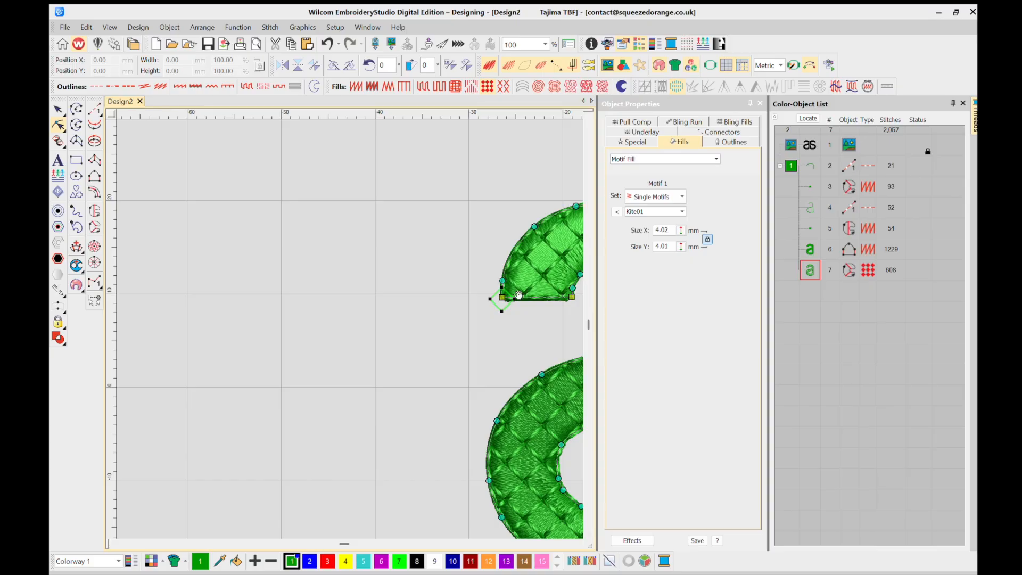
Recolor all of the "a" stitch objects to black, color 8, and collapse their group in the object list.
scroll(500, 299, "down", 2)
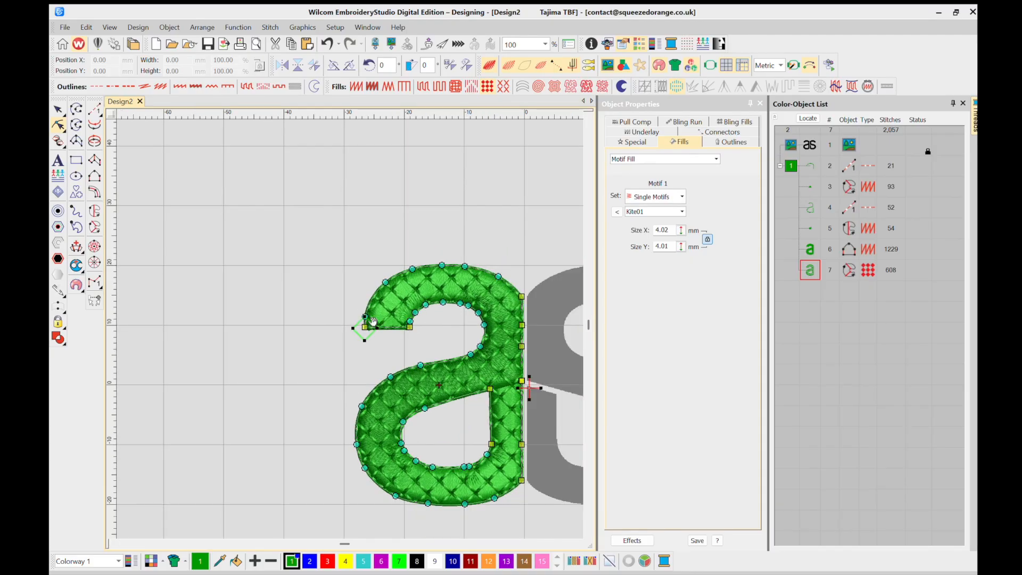
left_click(58, 109)
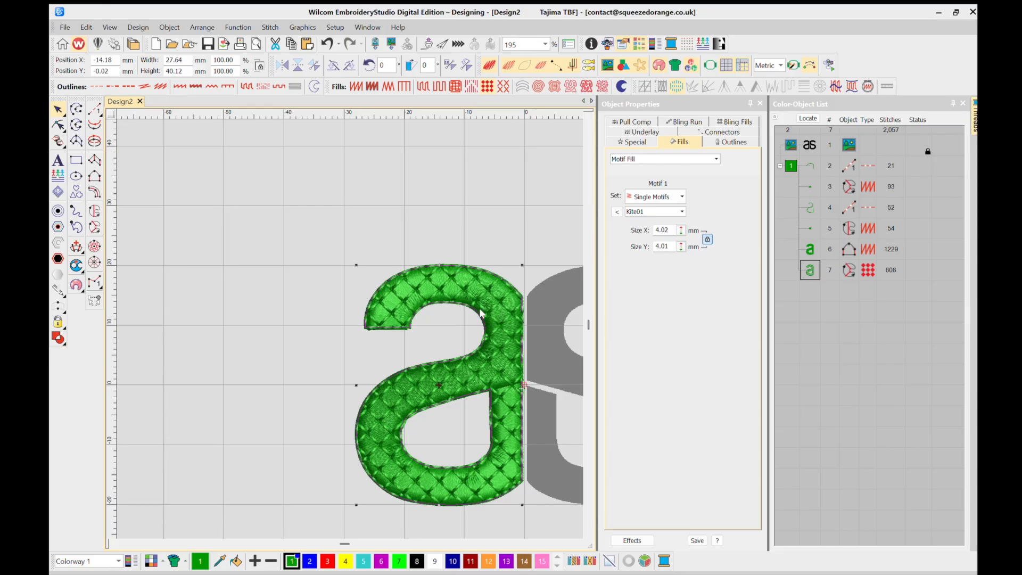
scroll(347, 314, "down", 2)
scroll(346, 309, "up", 3)
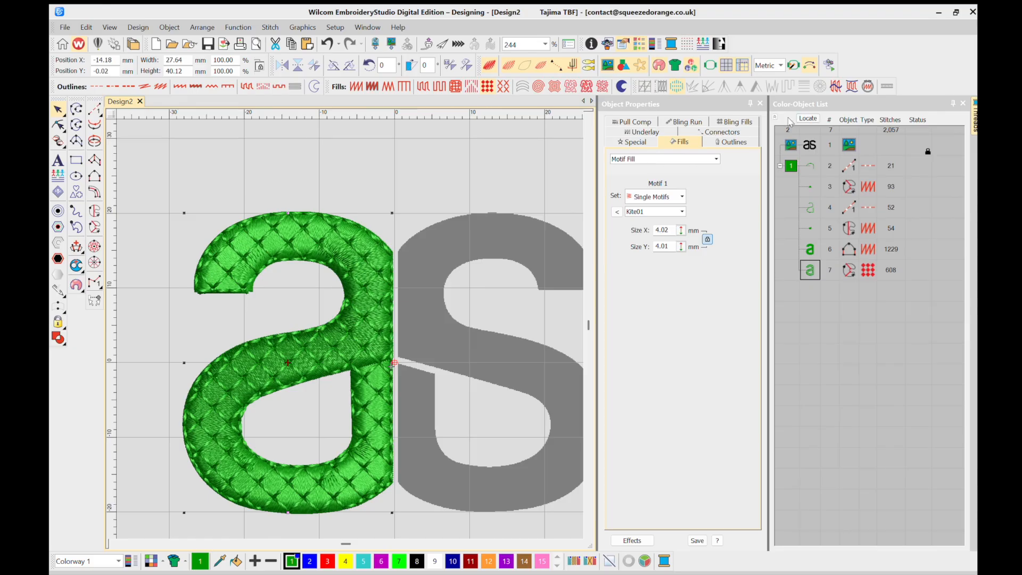
left_click(790, 150)
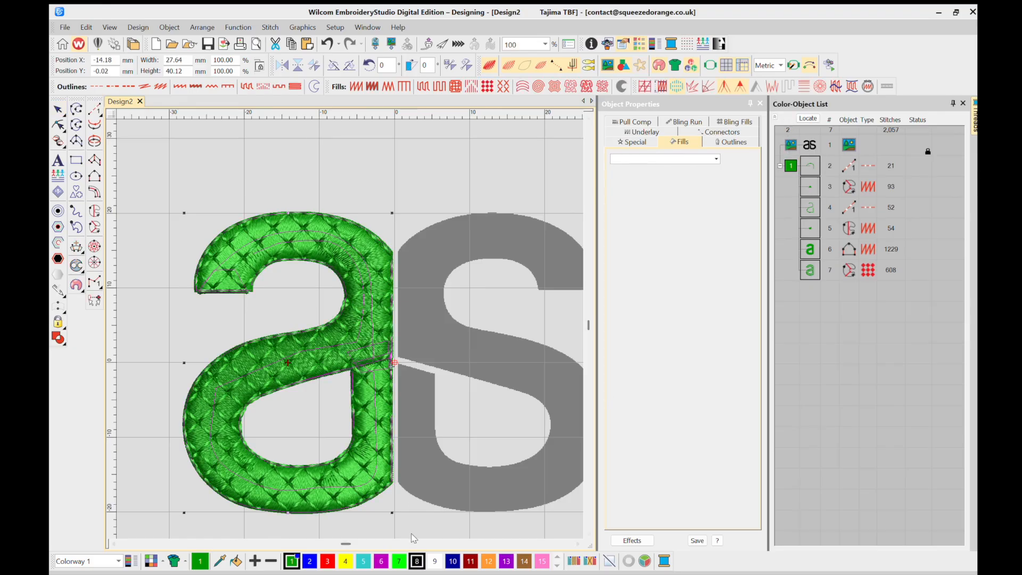
left_click(417, 561)
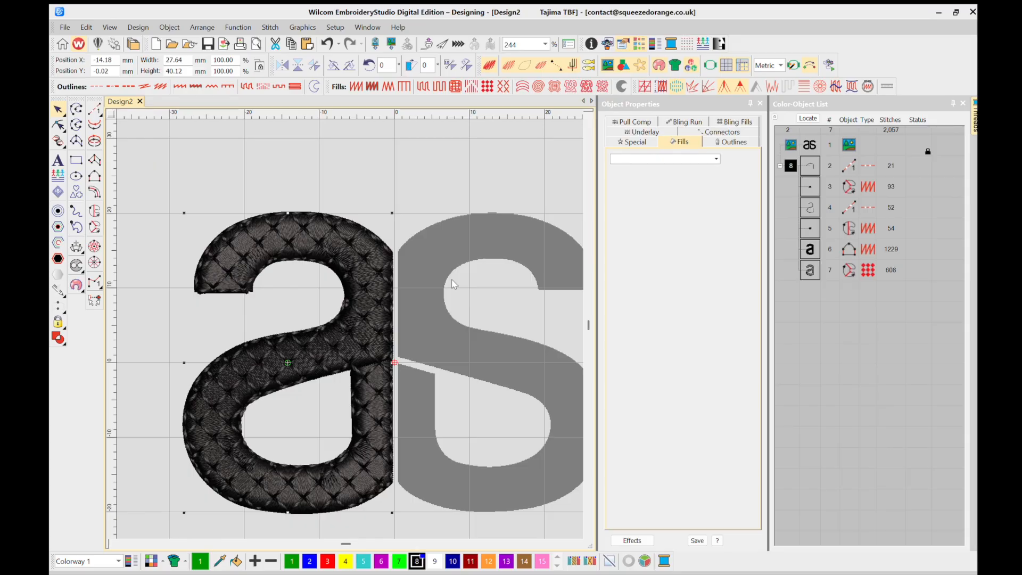
left_click(776, 146)
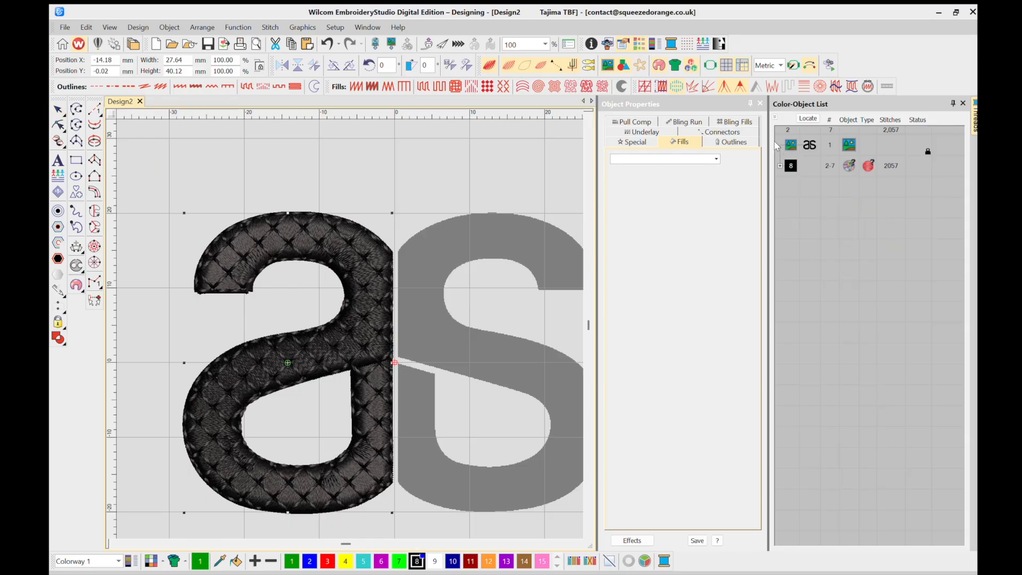
Digitize a curved run line about 23 by 15 mm along the upper arc of the "s", ending at its upper tip.
scroll(346, 310, "down", 1)
scroll(346, 310, "up", 1)
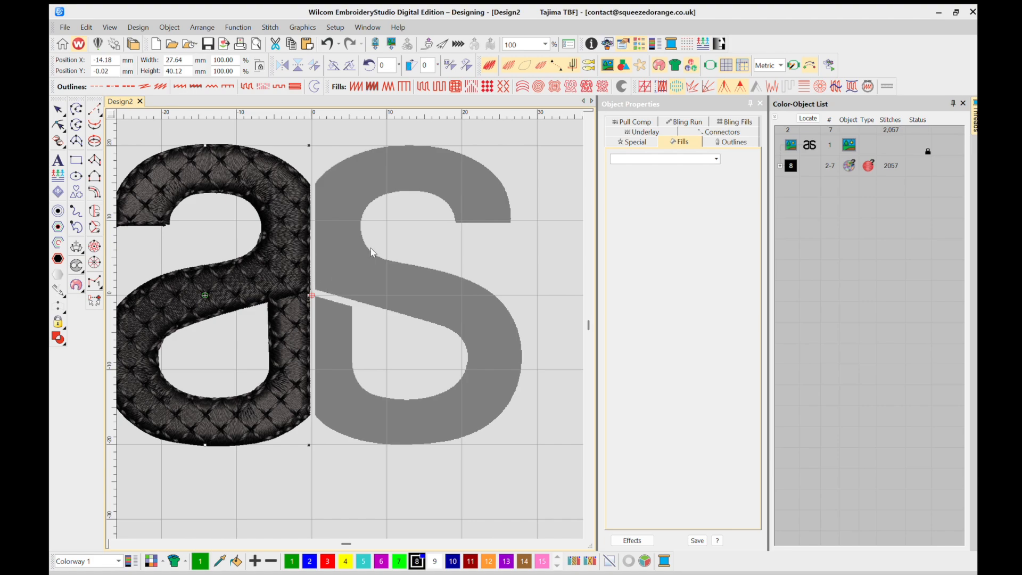
key("r")
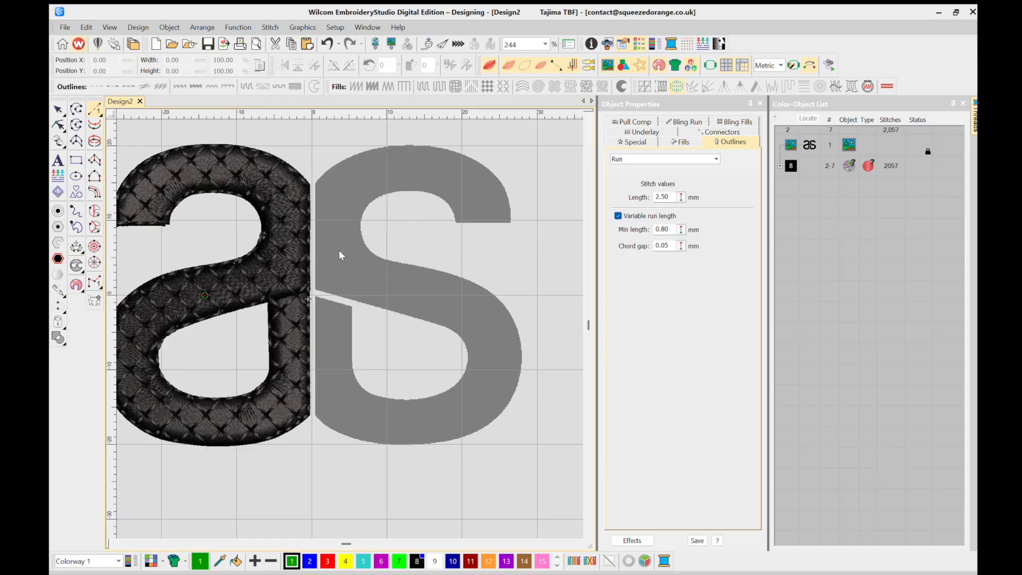
left_click(341, 271)
left_click(338, 232)
right_click(340, 196)
right_click(371, 167)
right_click(418, 161)
right_click(467, 177)
right_click(508, 207)
key("Return")
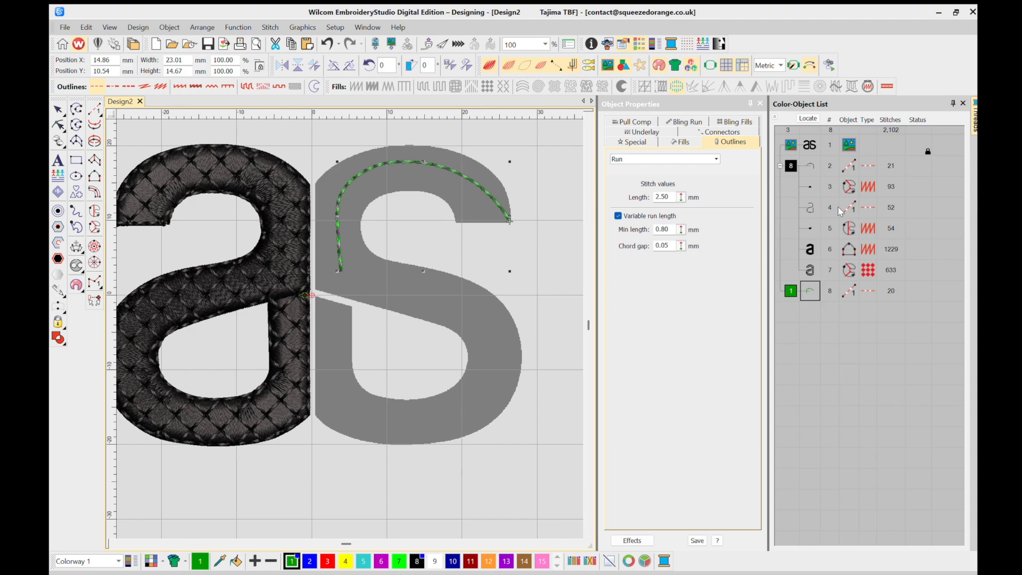
Place a copy of the satin patch from the tip of the "a" on the upper tip of the "s" and recolor it green, color 1.
left_click(810, 186)
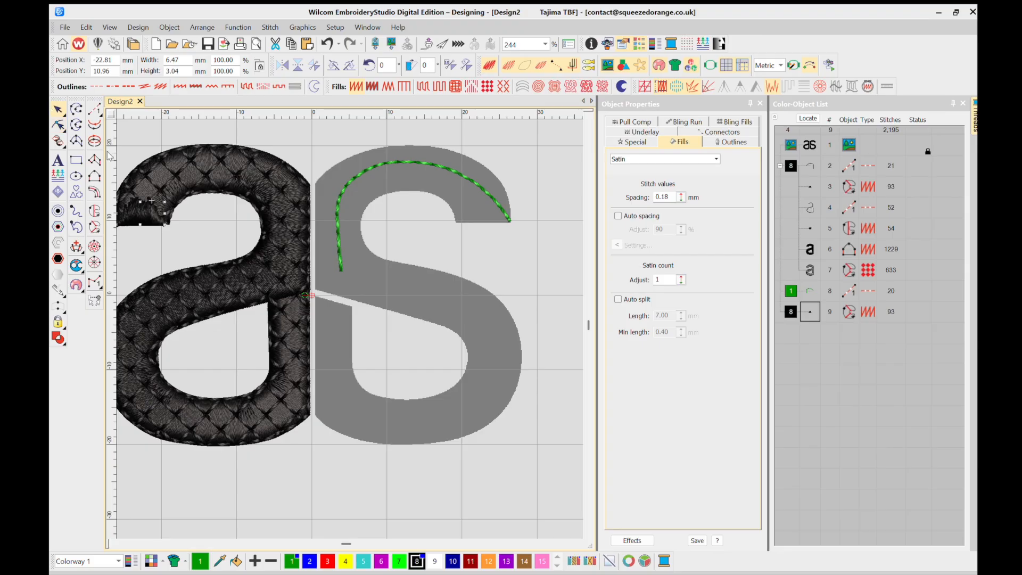
left_click_drag(149, 197, 493, 196)
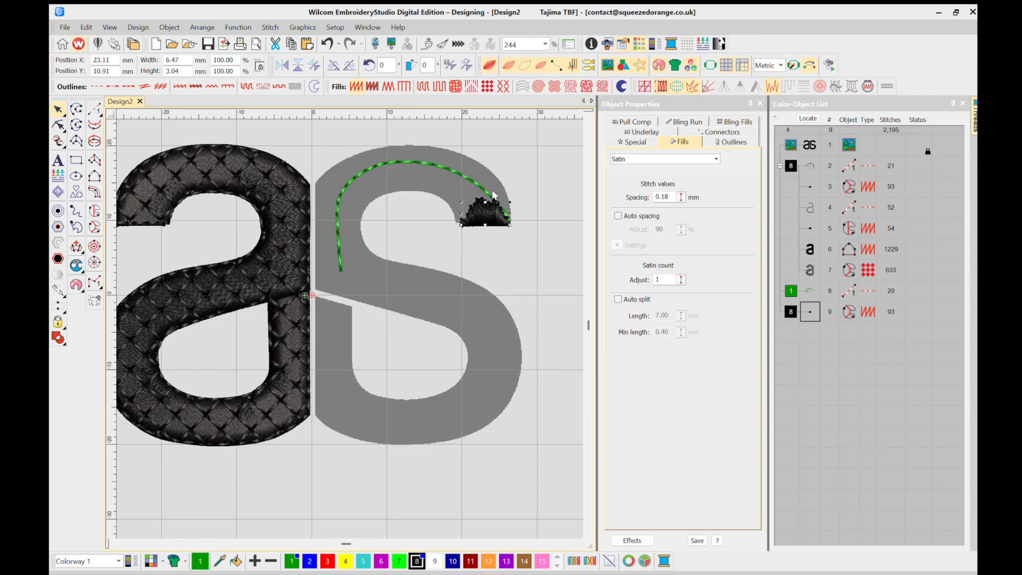
left_click(292, 561)
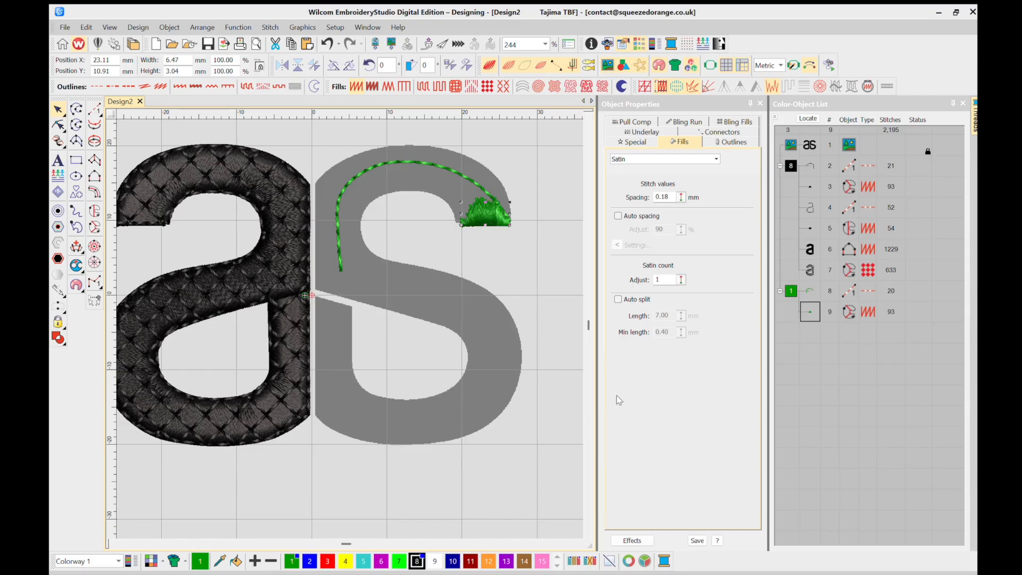
Move the copied satin patch's end point to its upper inner corner and its start point to its lower outer corner.
scroll(346, 309, "up", 2)
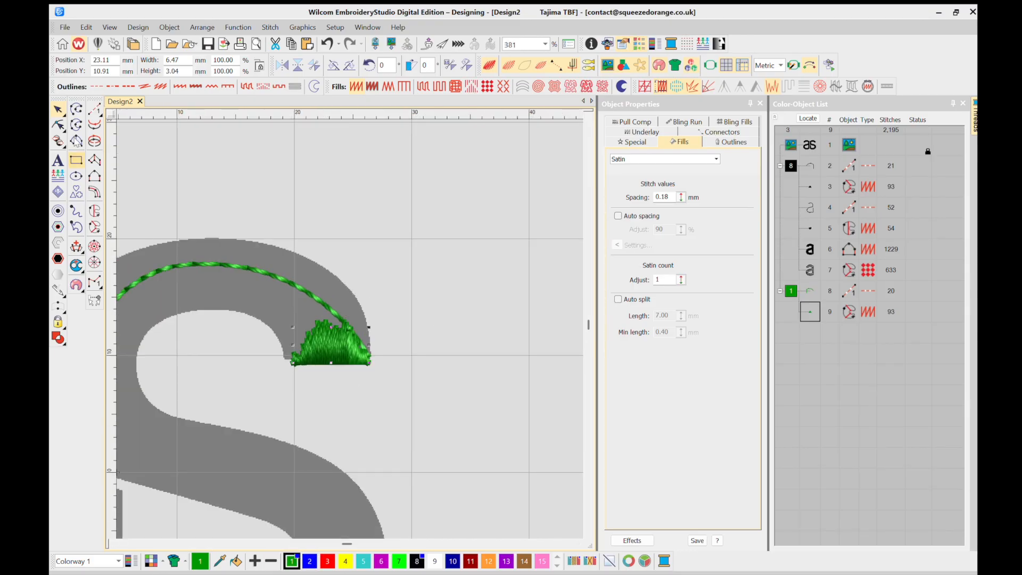
left_click(59, 125)
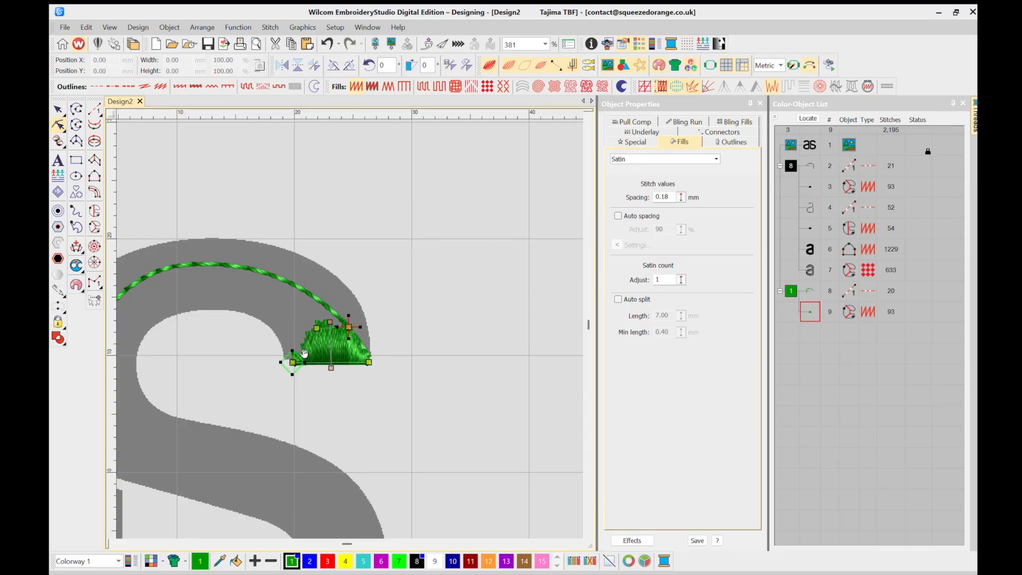
left_click(358, 329)
left_click_drag(349, 327, 311, 327)
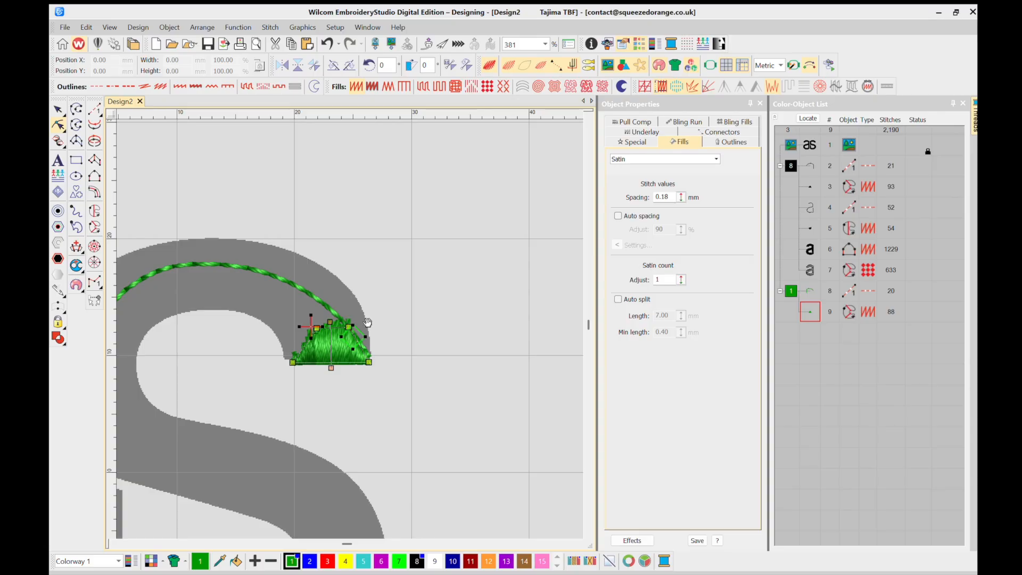
left_click(371, 361)
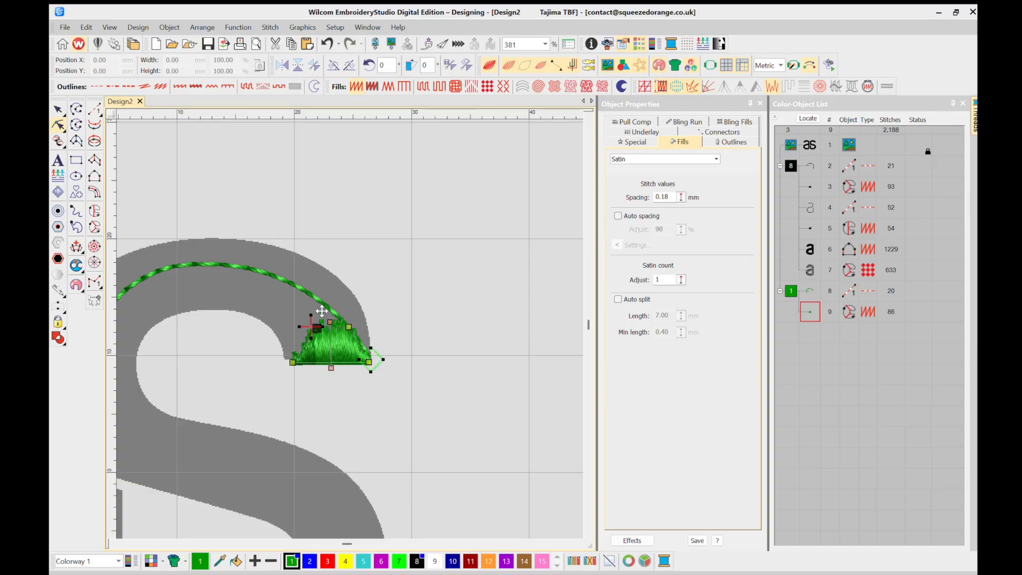
Undo the patch's conversion to a run, then digitize a run line through the "s" from the upper tip patch to its lower stem's top.
left_click(94, 108)
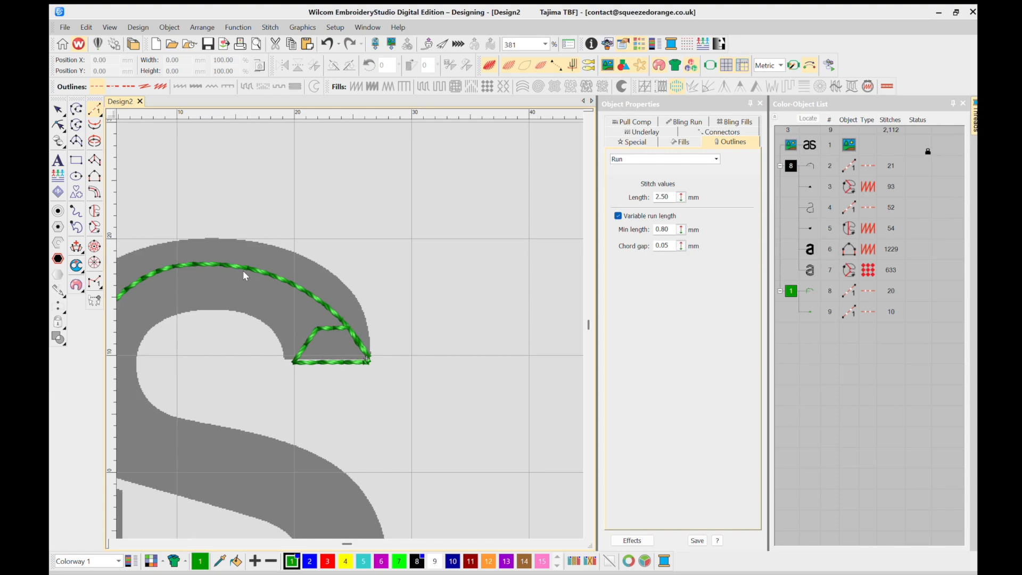
key("ctrl+z")
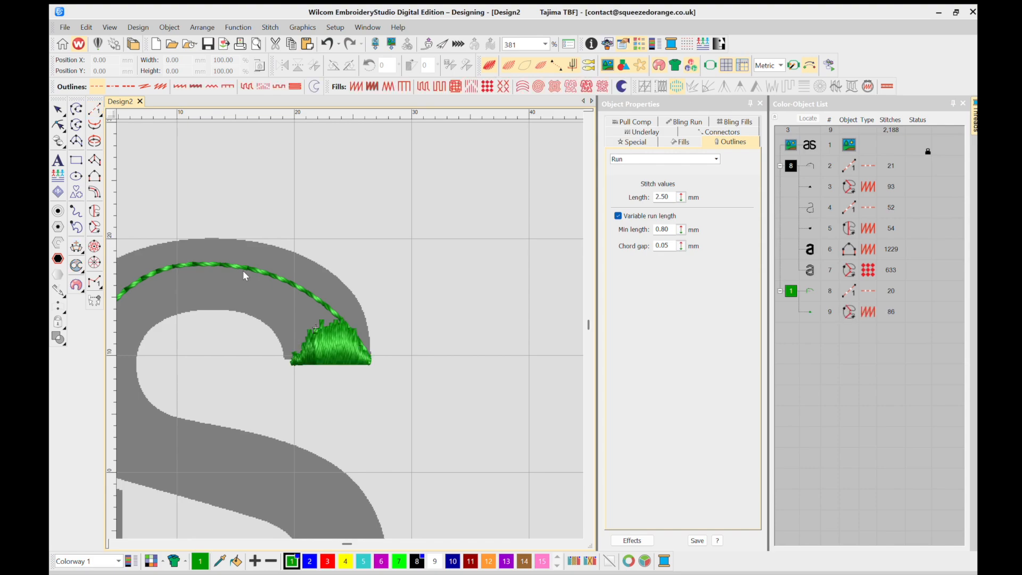
left_click(279, 297)
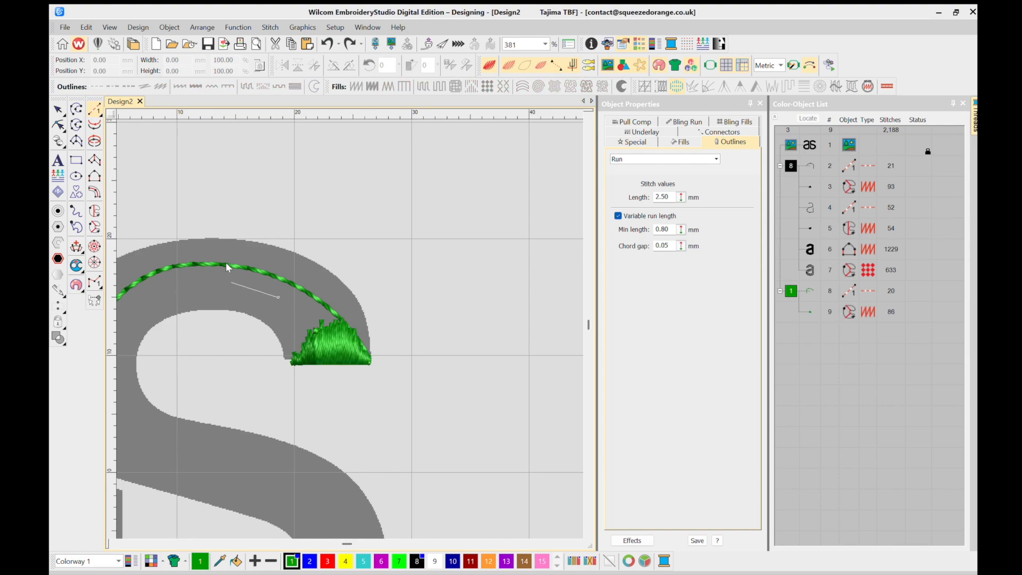
left_click(229, 285)
left_click(169, 287)
right_click(229, 331)
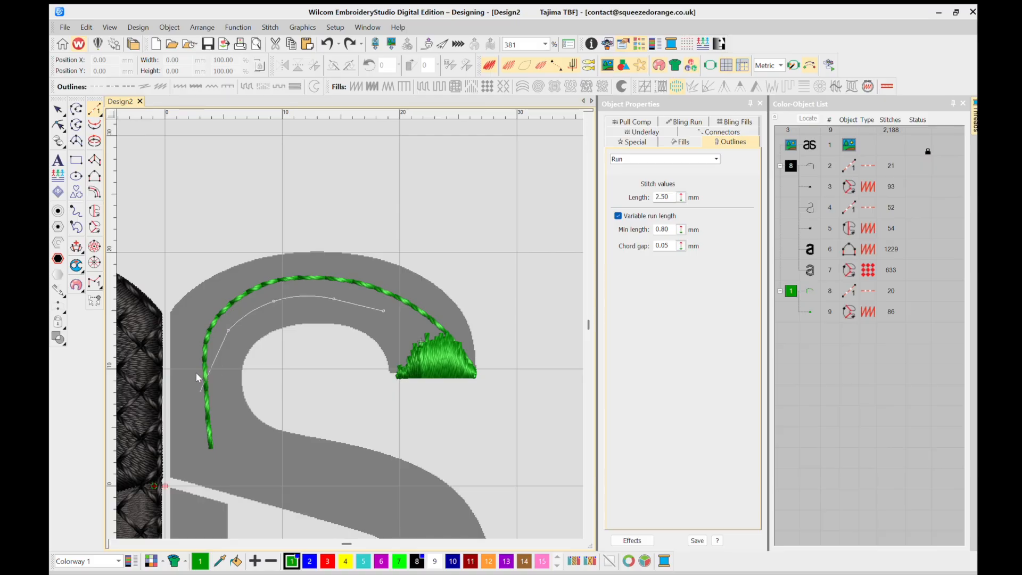
right_click(215, 416)
left_click(248, 438)
left_click(358, 473)
right_click(397, 430)
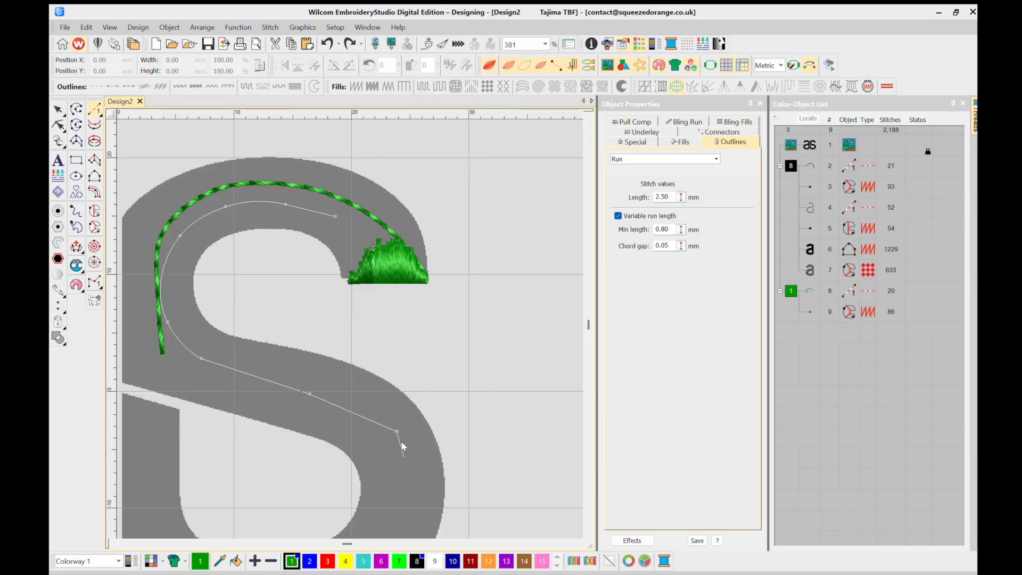
left_click(414, 465)
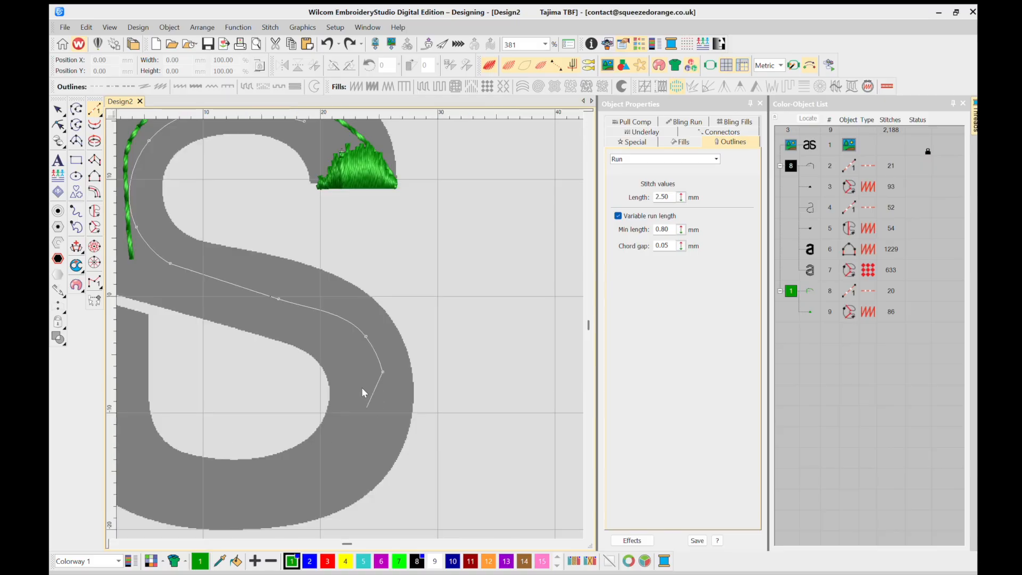
right_click(324, 468)
right_click(267, 483)
right_click(171, 475)
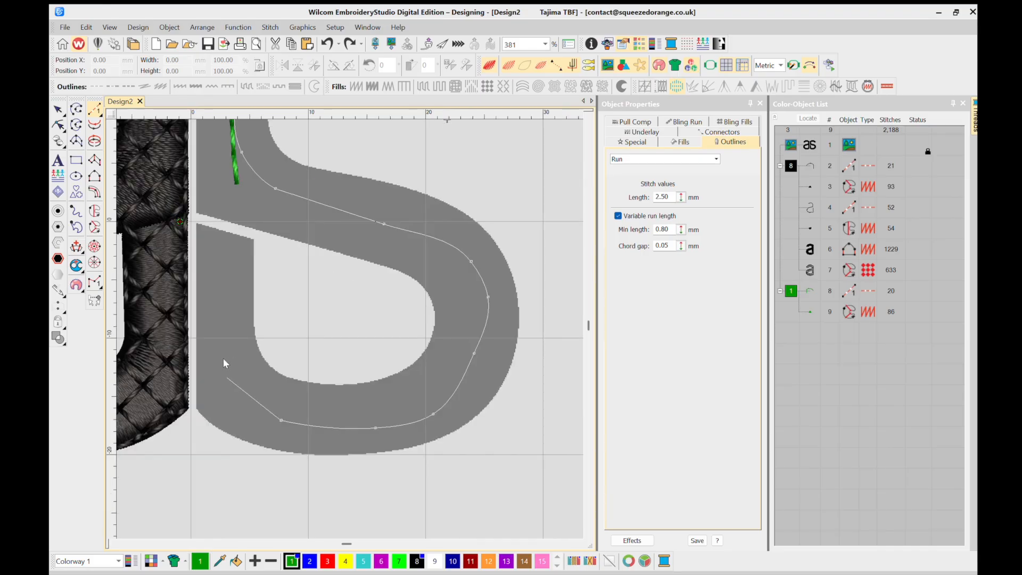
right_click(227, 377)
right_click(220, 325)
key("Return")
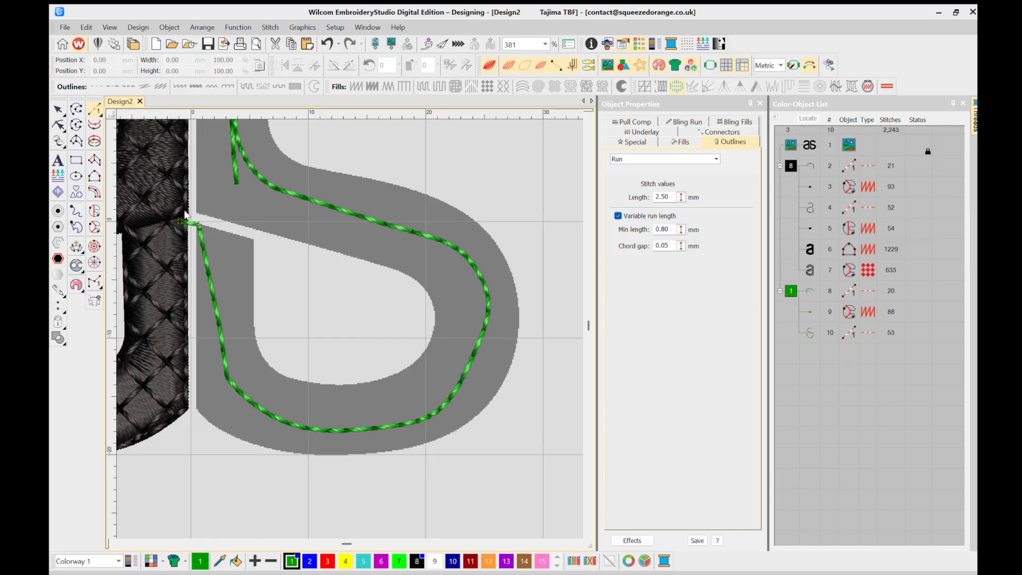
Delete the last node of the long run line at the top of the lower stem of the "s".
scroll(189, 219, "up", 1)
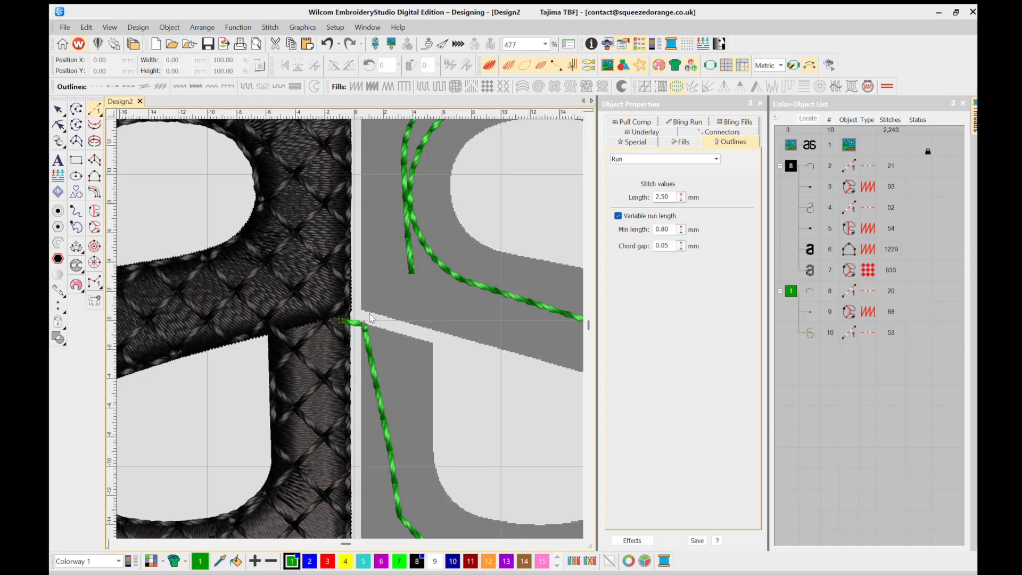
key("Escape")
key("h")
scroll(346, 309, "up", 2)
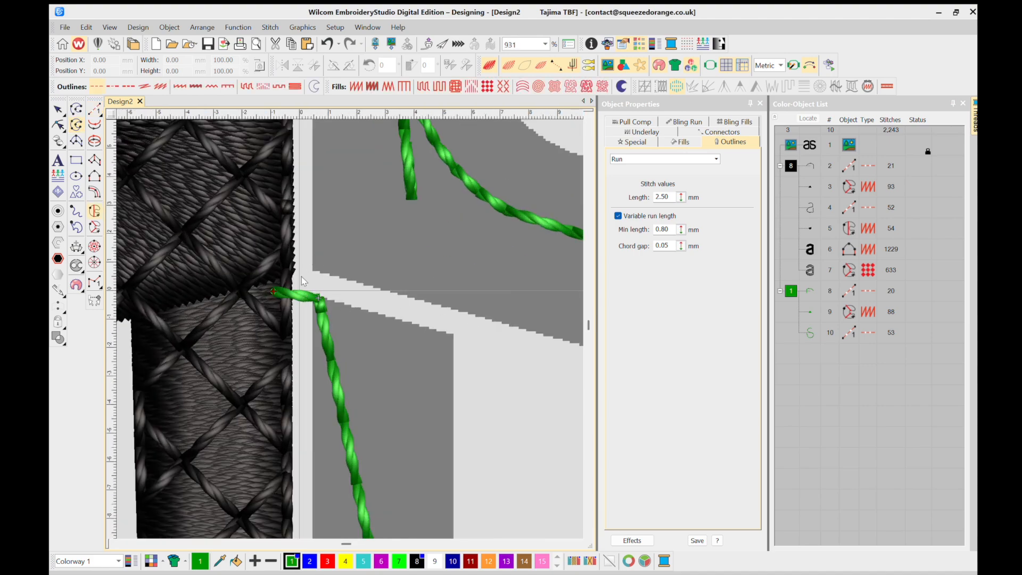
left_click(58, 125)
left_click(318, 297)
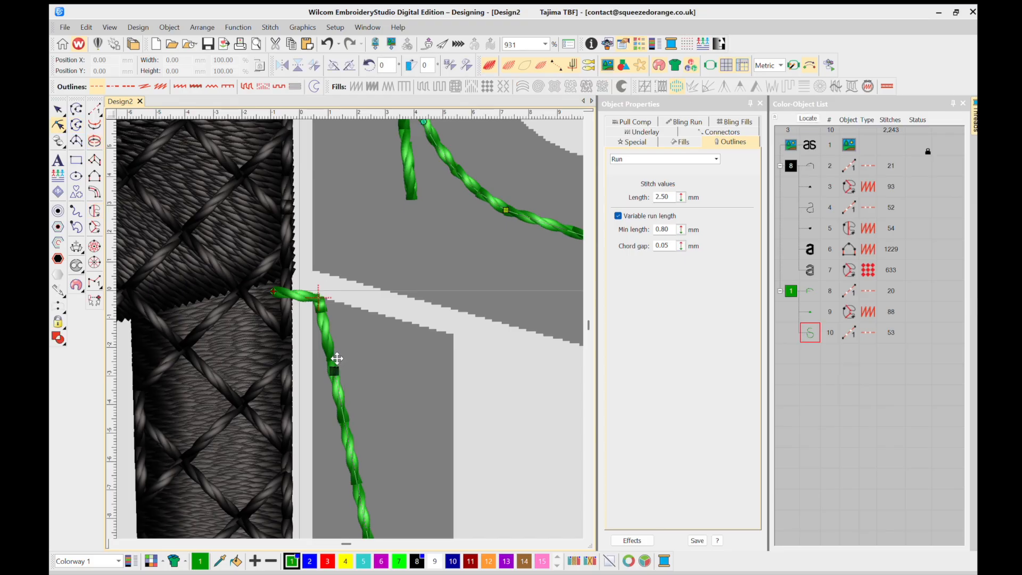
key("Delete")
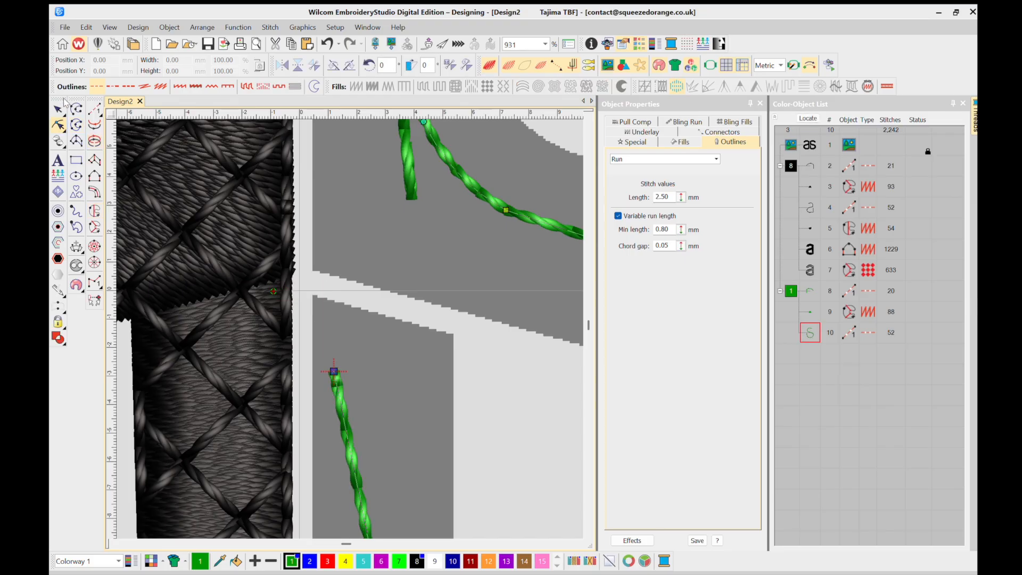
Digitize a small four-cornered closed shape, about 4.4 by 3.4 mm, across the top of the lower stem of the "s".
left_click(76, 124)
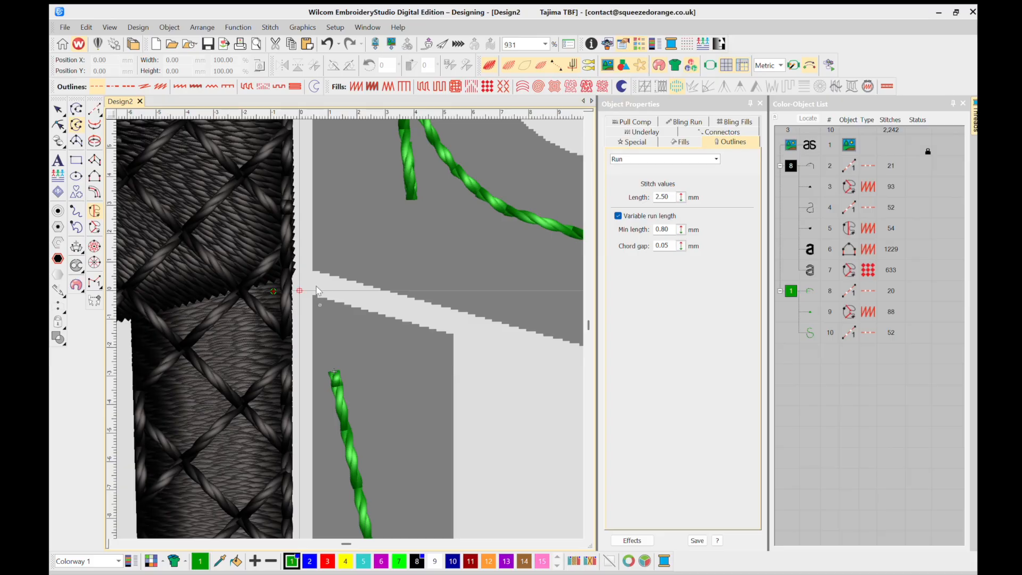
left_click(319, 305)
left_click(446, 339)
left_click(402, 402)
left_click(348, 371)
key("Return")
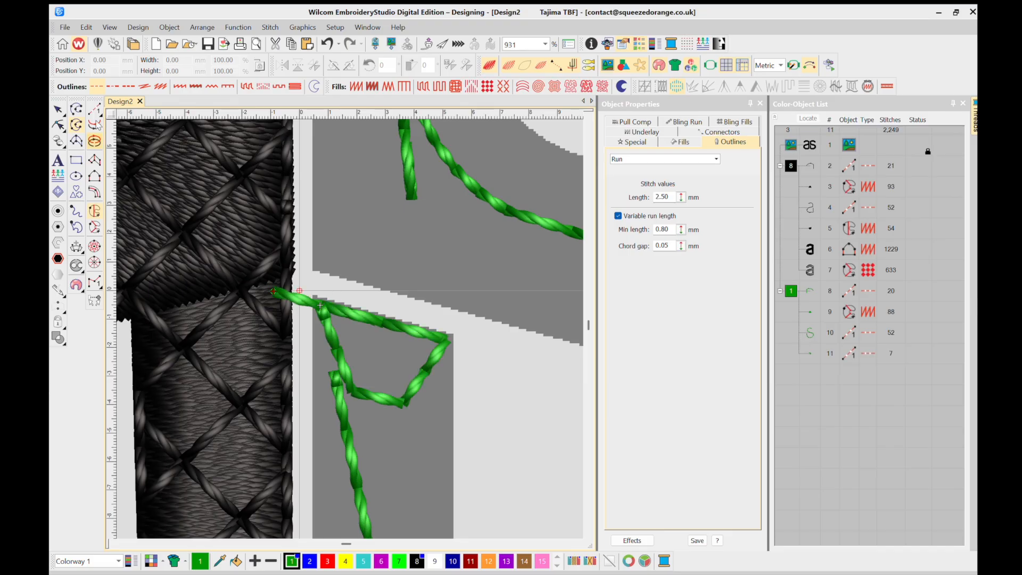
Convert the four-cornered stem shape to a Satin fill with 0.18 mm spacing and auto split off.
left_click(58, 109)
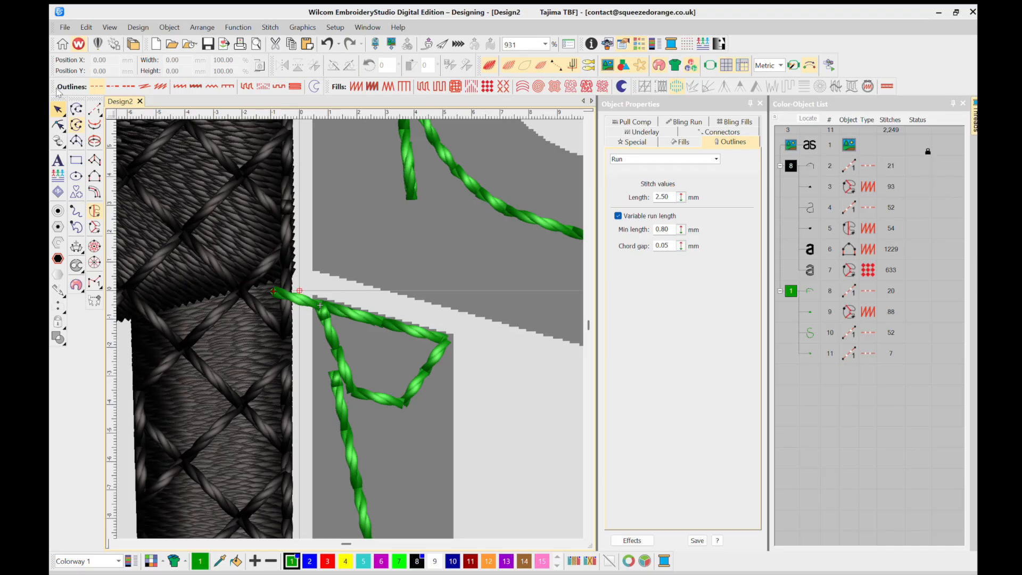
key("shift+Tab")
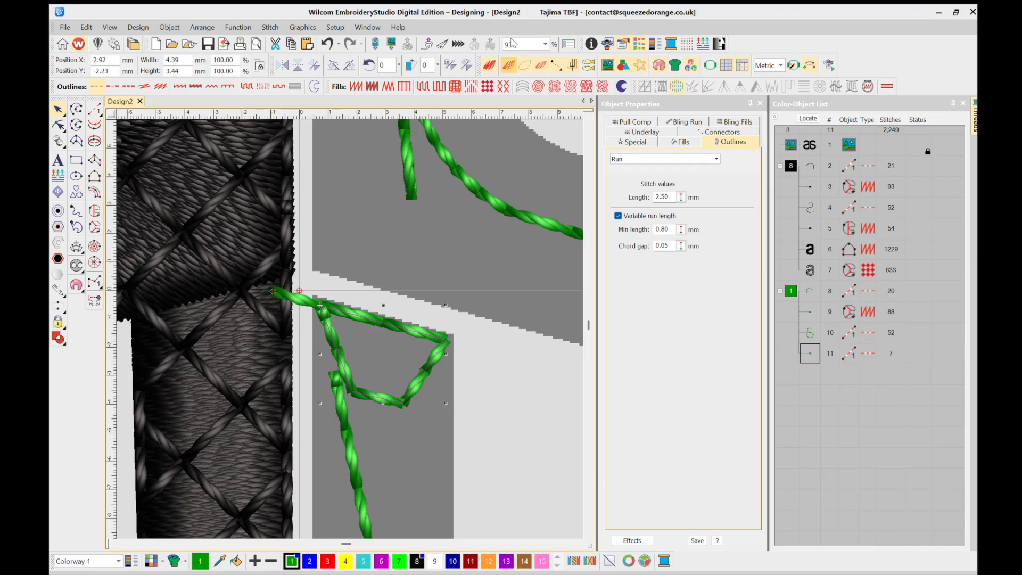
left_click(350, 67)
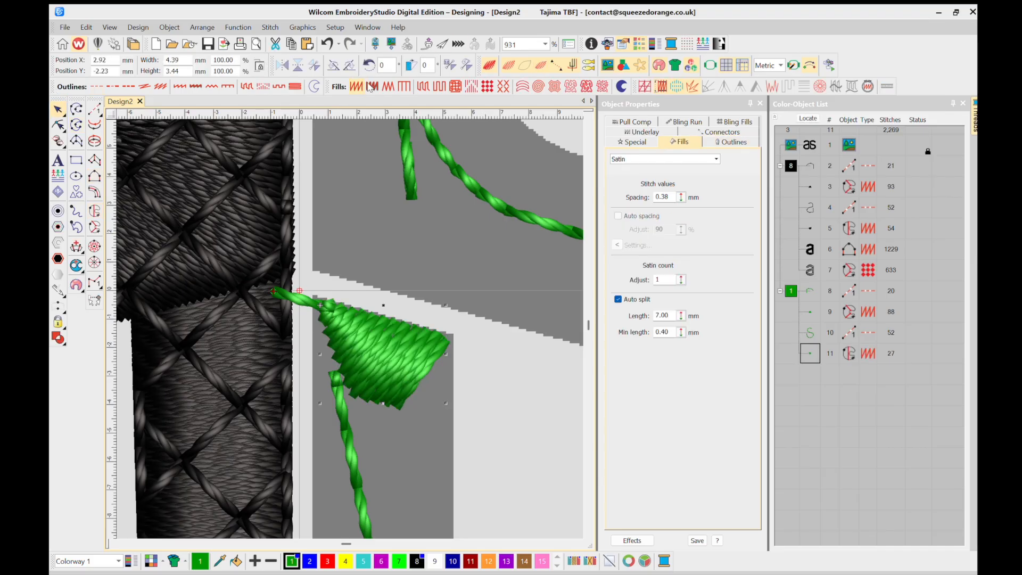
left_click(670, 197)
key("BackSpace")
key("BackSpace")
type("1")
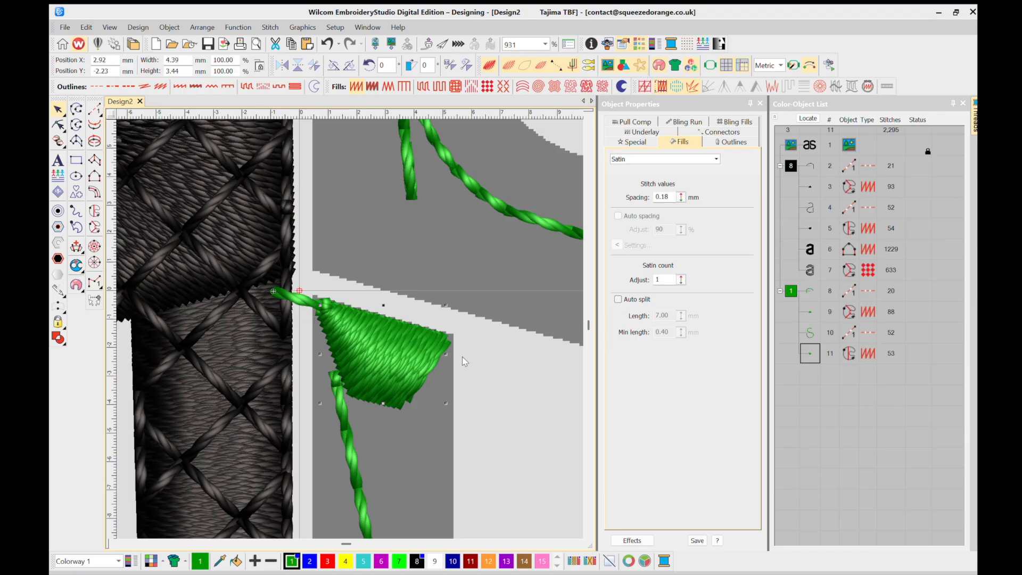
Add a vertical stitch angle through the middle of the satin patch on top of the lower stem of the "s".
left_click(75, 228)
left_click(368, 407)
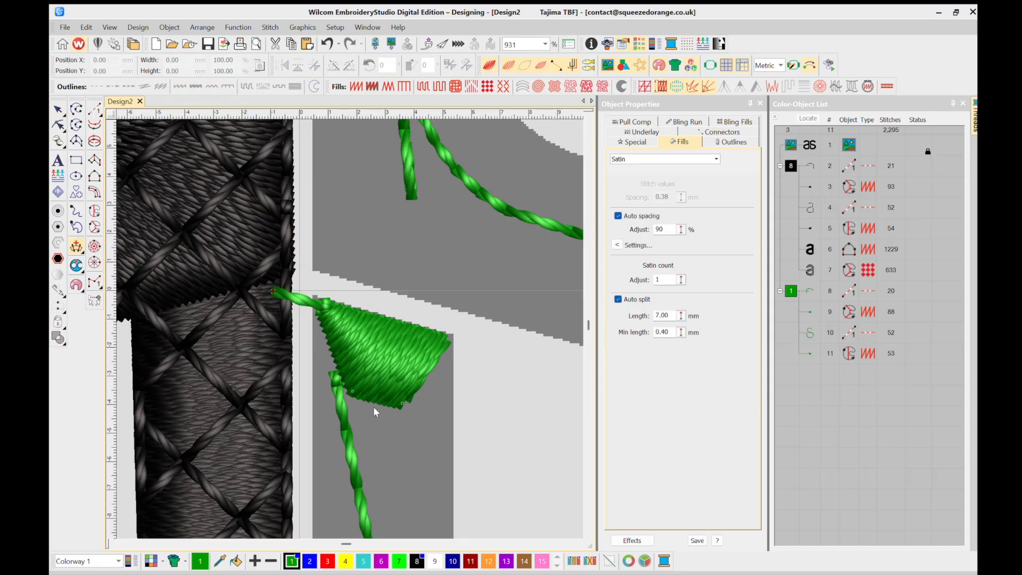
key("Return")
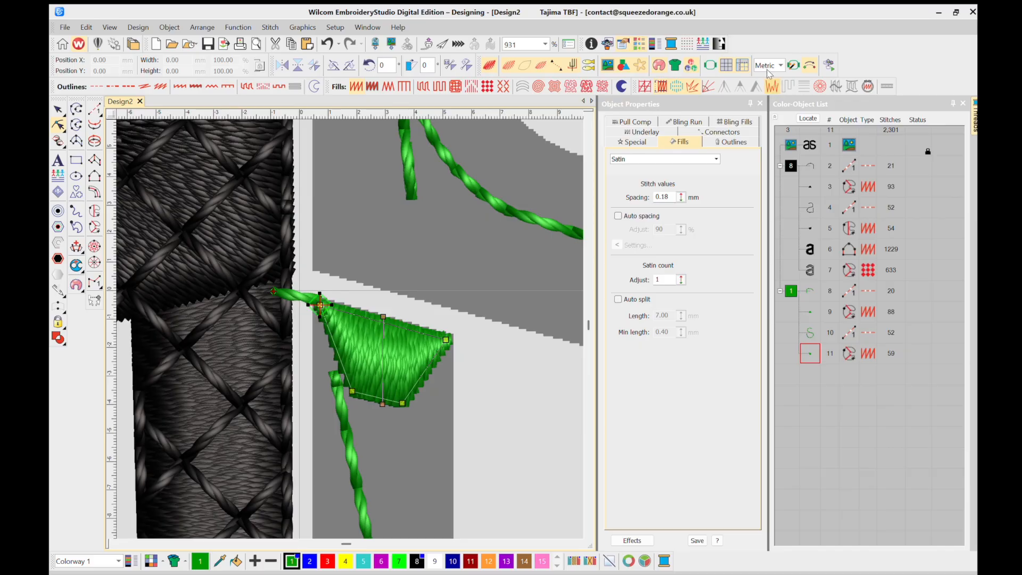
Apply a jagged edge to side 1 of the stem patch, with roughness 1 and a range of 1.10 mm.
left_click(772, 86)
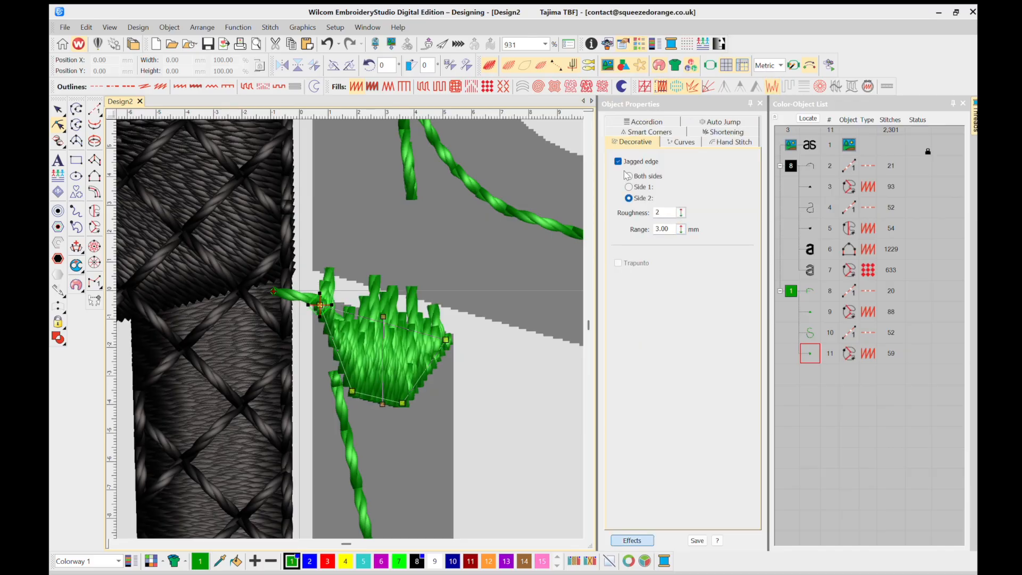
left_click(629, 187)
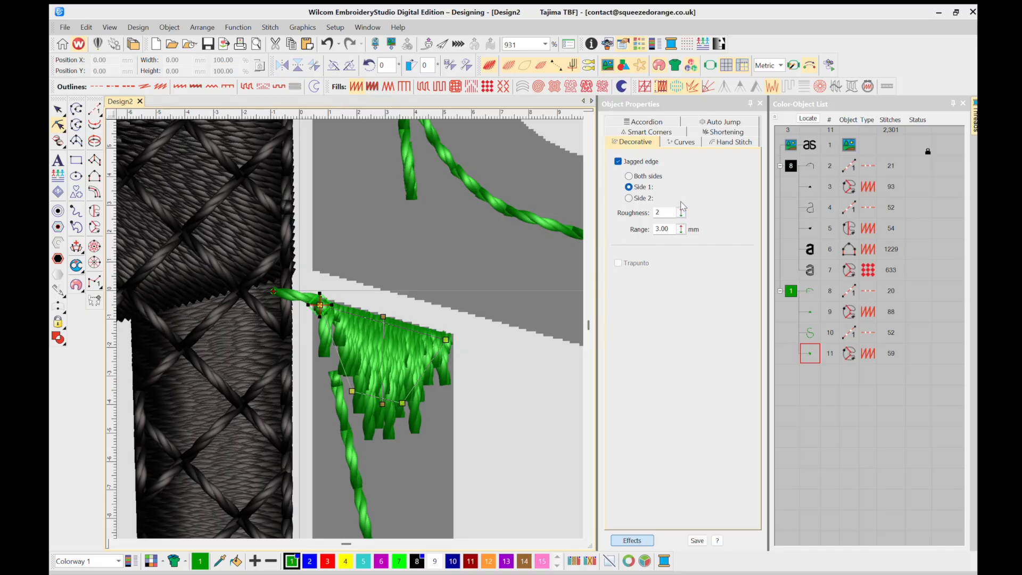
left_click(637, 215)
key("Tab")
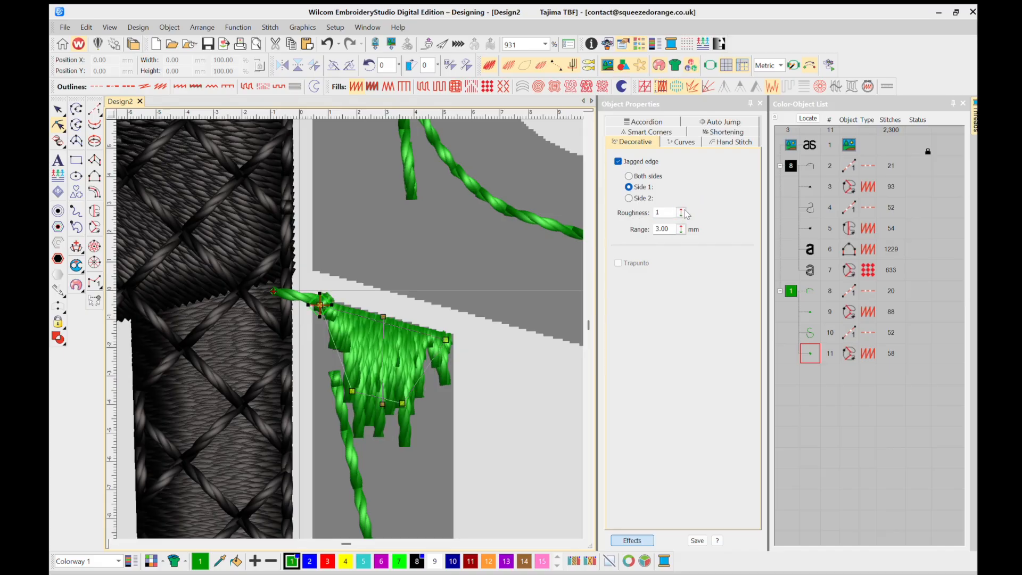
type("2.701.30")
key("Return")
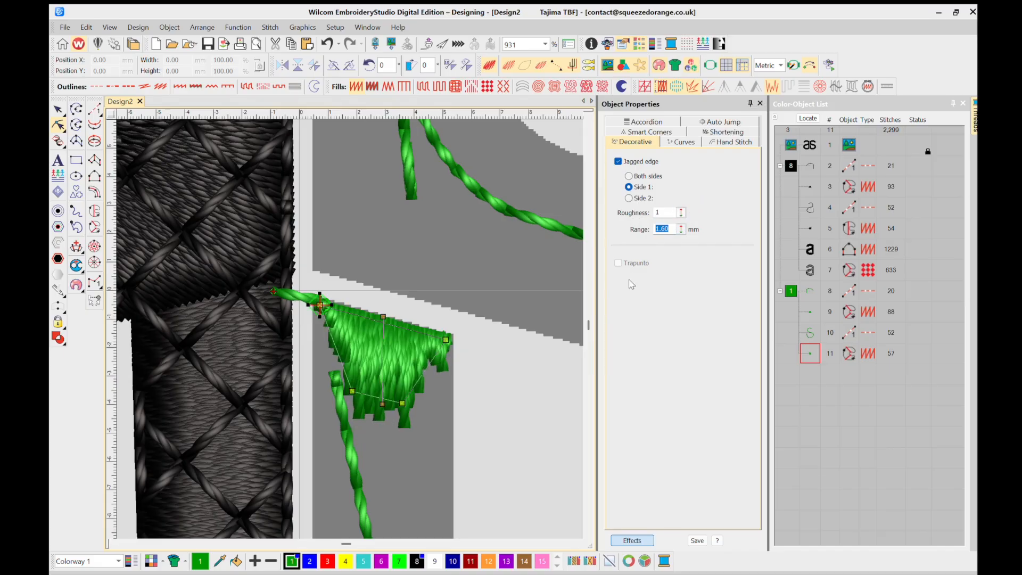
key("Return")
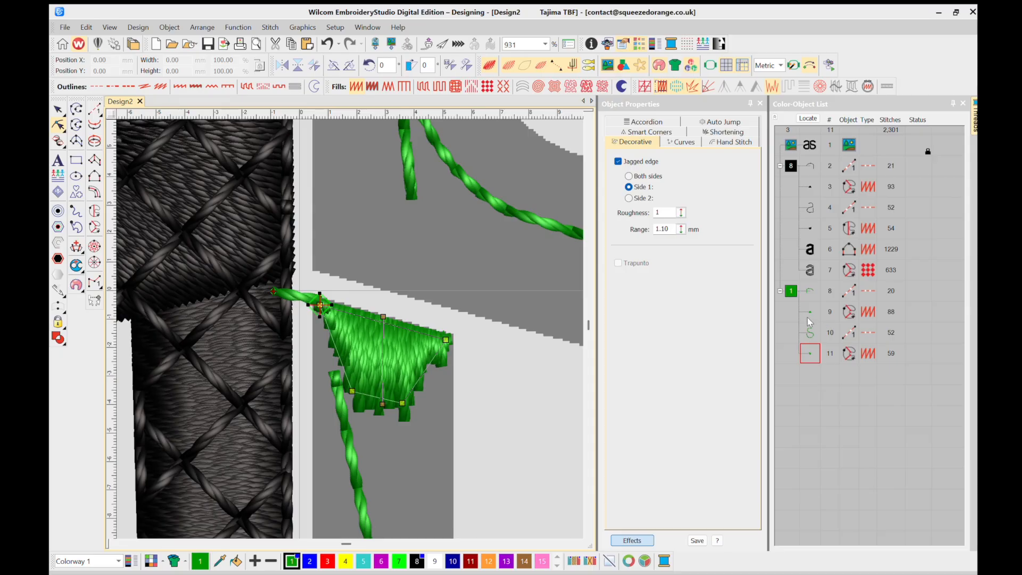
Move the end of the long run line through the "s" up to the stem patch's upper-left corner.
left_click(810, 331)
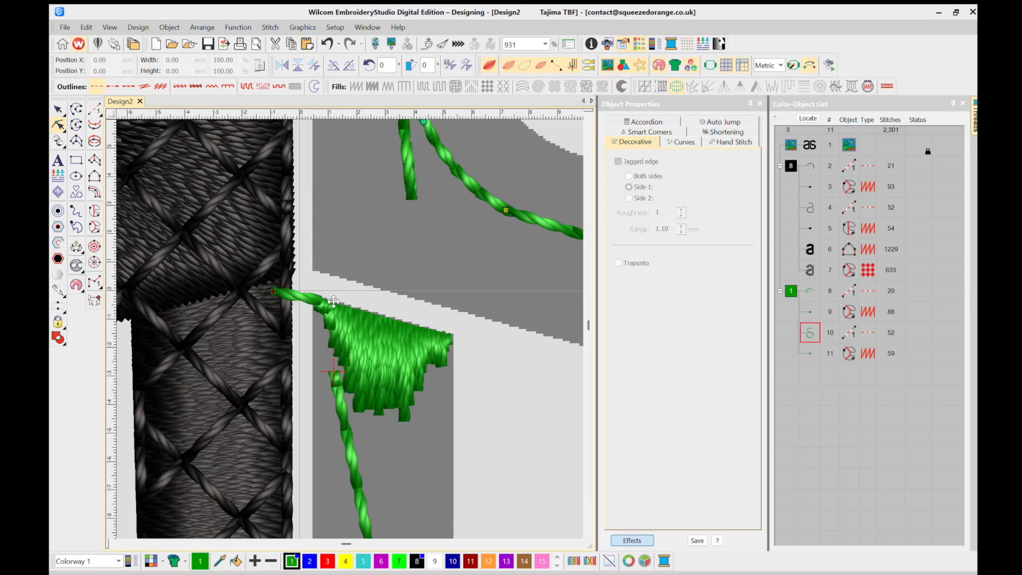
left_click_drag(327, 298, 324, 310)
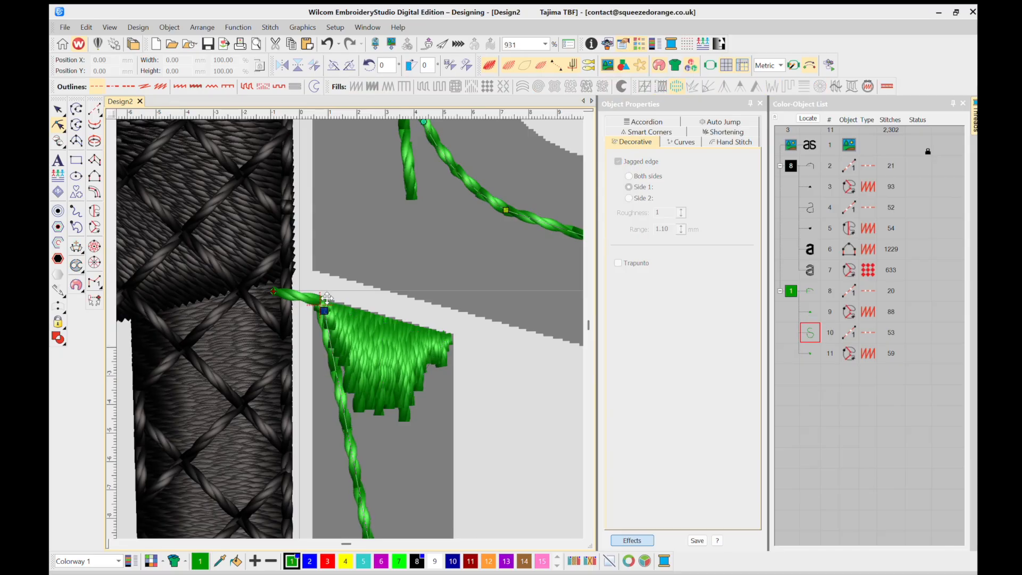
Set the jagged stem patch's entry point at its upper-left corner and its exit point at its upper-right corner.
key("Tab")
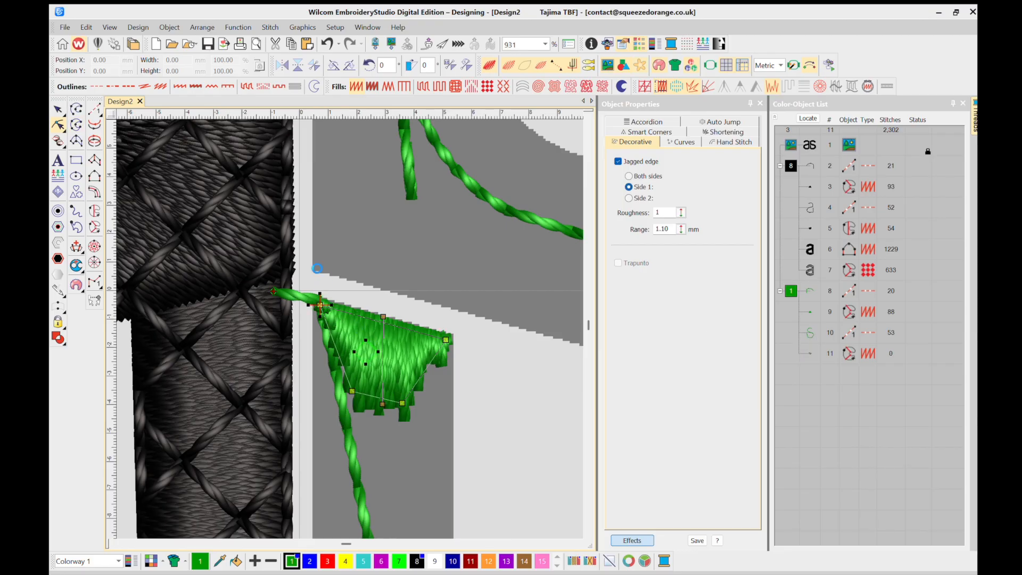
left_click_drag(320, 305, 408, 421)
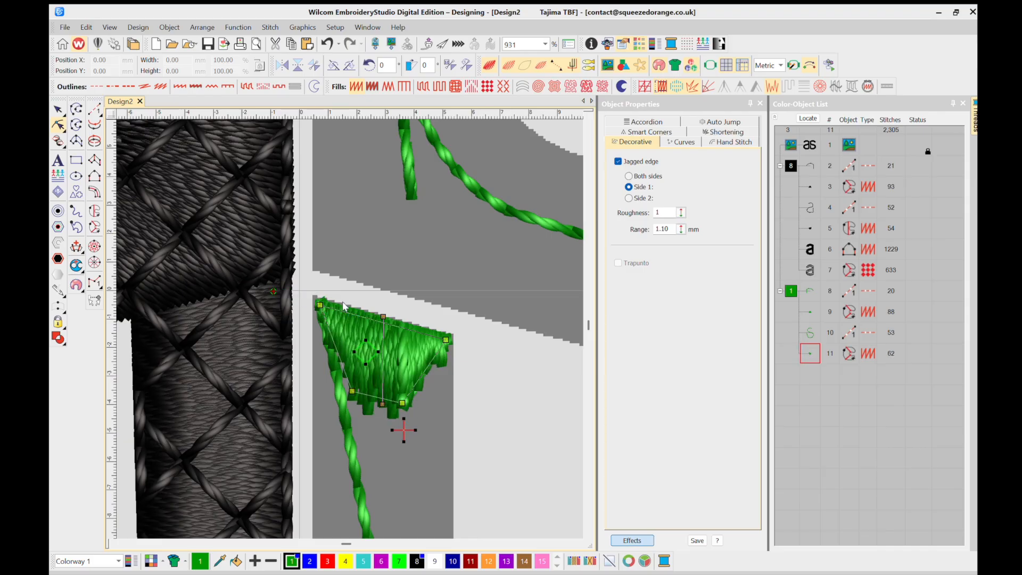
left_click(325, 298)
left_click(326, 296)
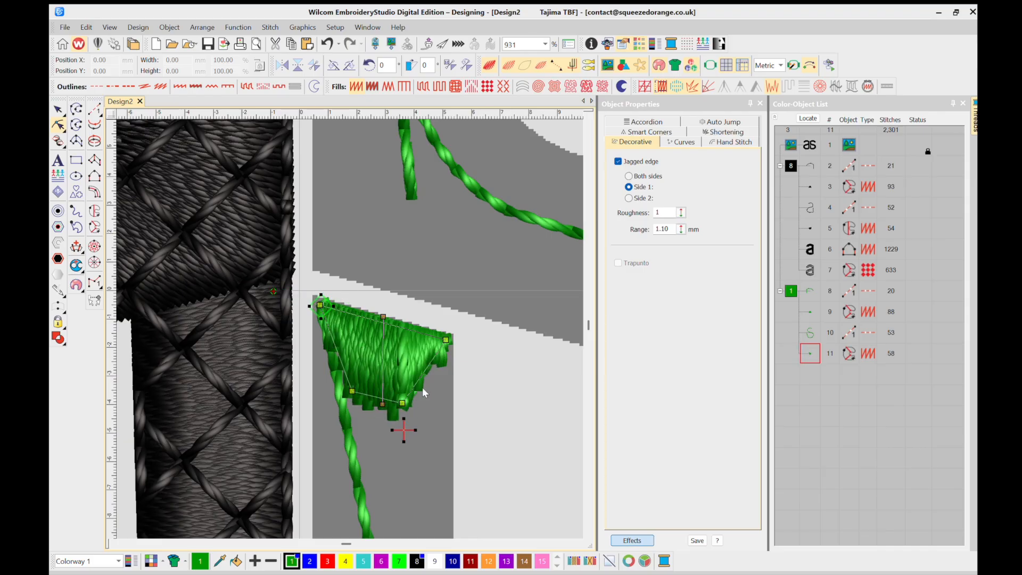
left_click_drag(414, 433, 405, 416)
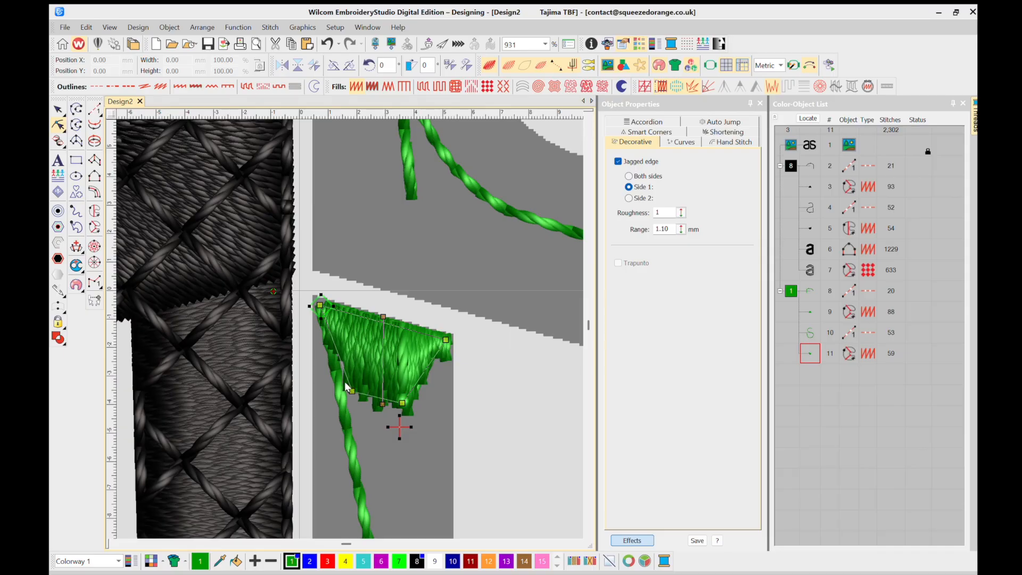
left_click_drag(399, 427, 452, 329)
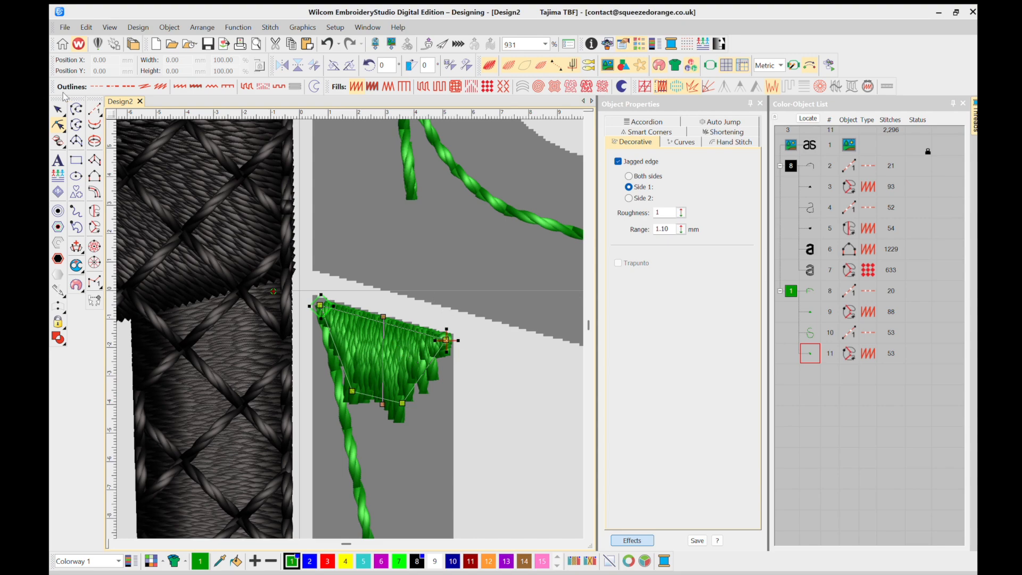
left_click(57, 109)
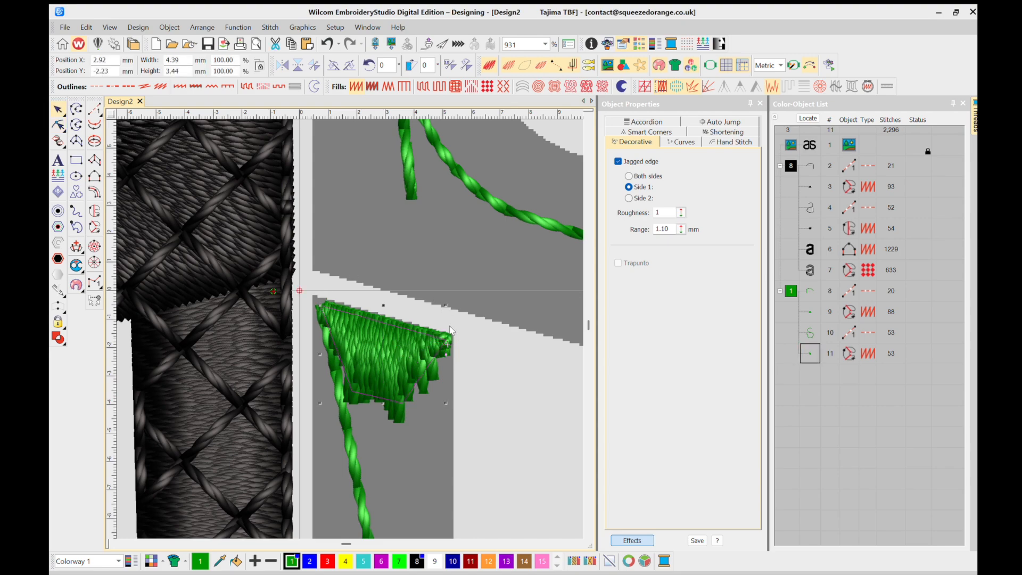
Start a Column A satin at the slanted top edge of the lower stem of the "s" and place point pairs down the stem.
left_click(76, 141)
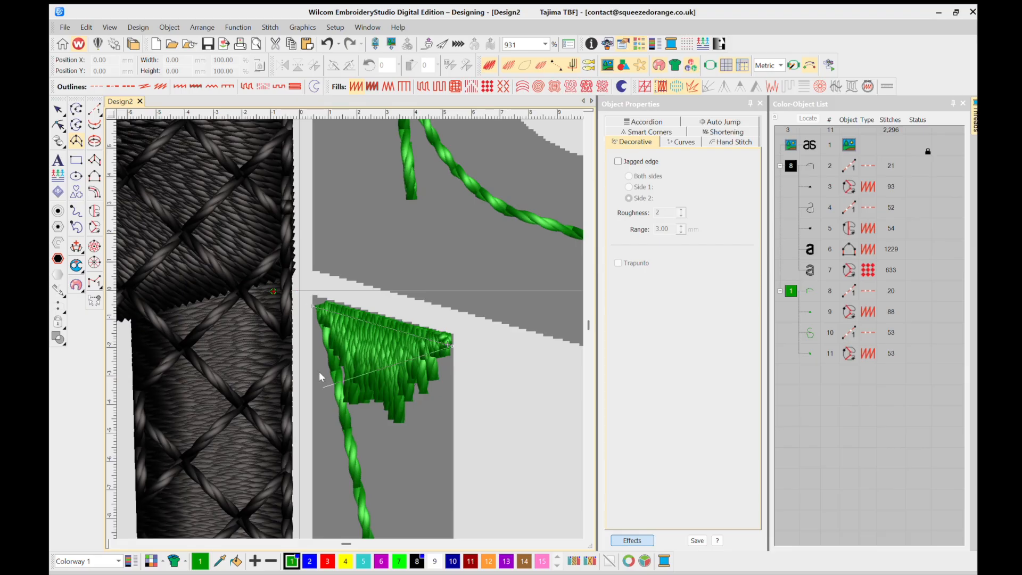
key("c")
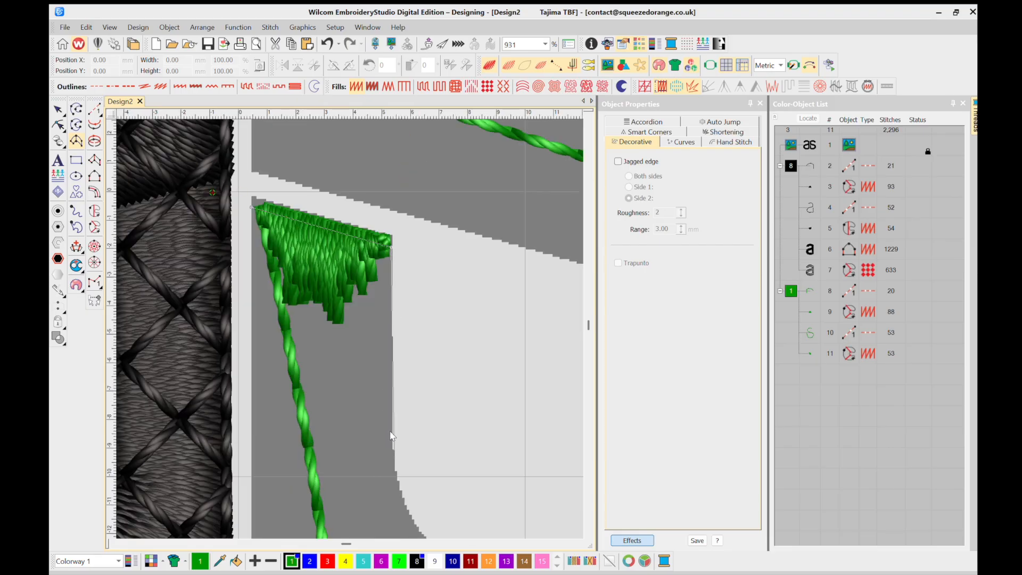
left_click(393, 451)
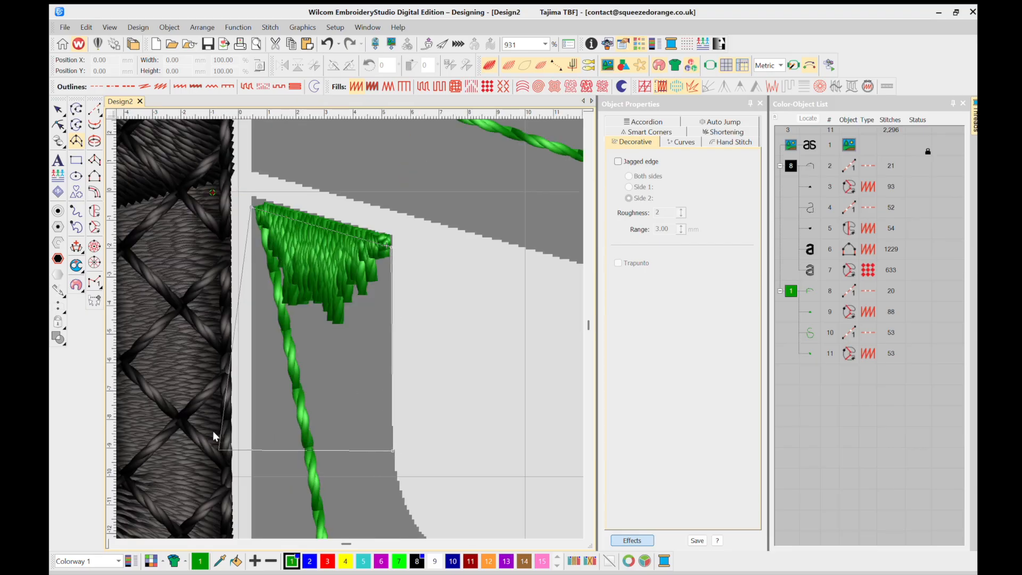
left_click(252, 458)
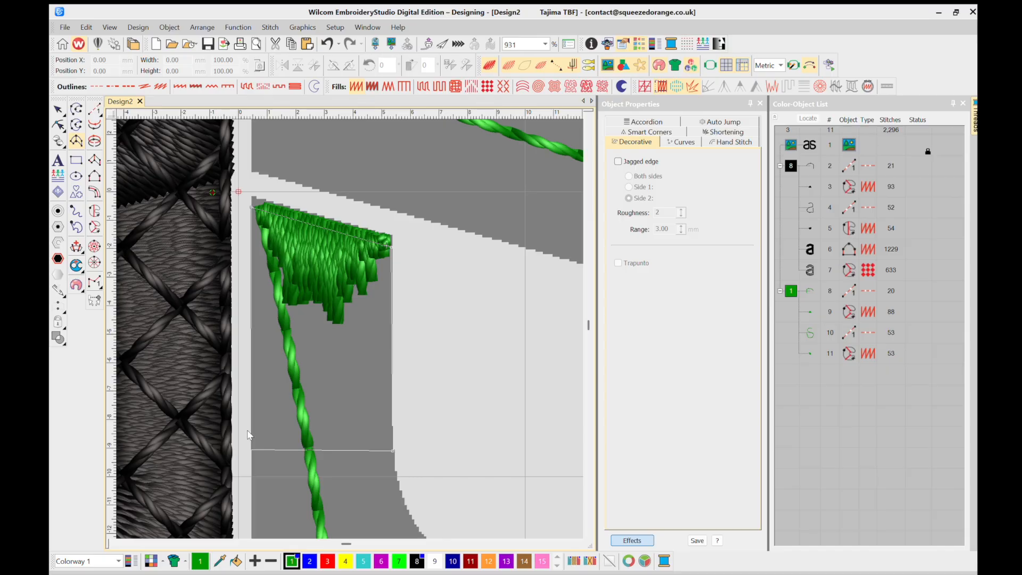
key("c")
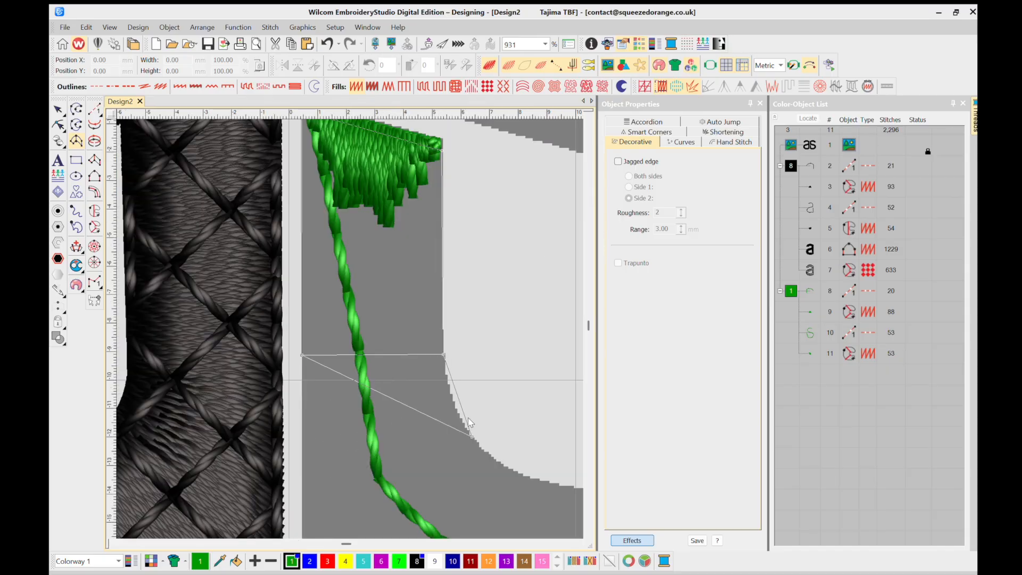
left_click(472, 437)
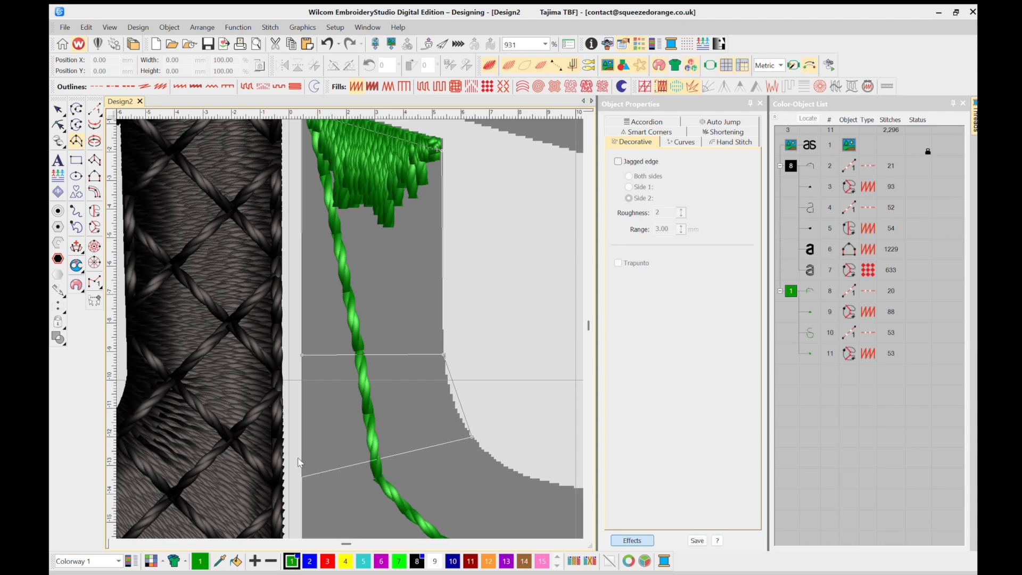
left_click(301, 473)
Continue the satin column with point pairs around the lower-left bend and along the bottom of the "s".
key("c")
key("c")
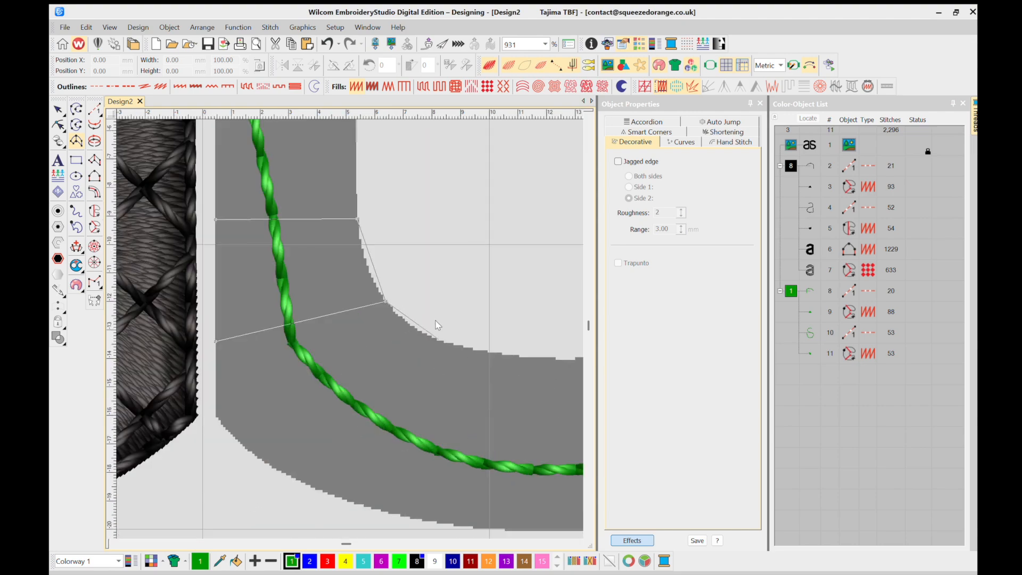
left_click(451, 343)
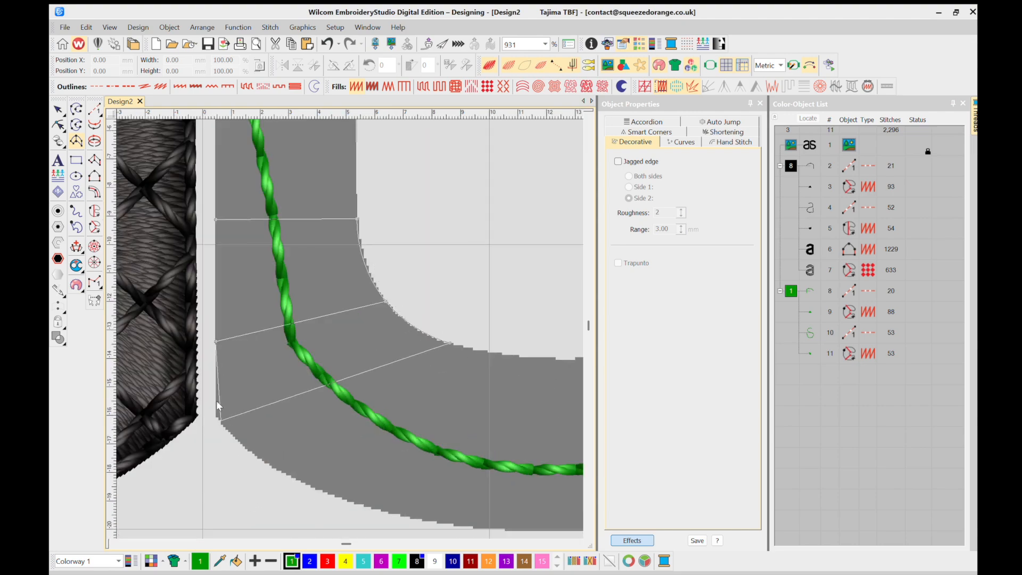
left_click(216, 417)
left_click(506, 354)
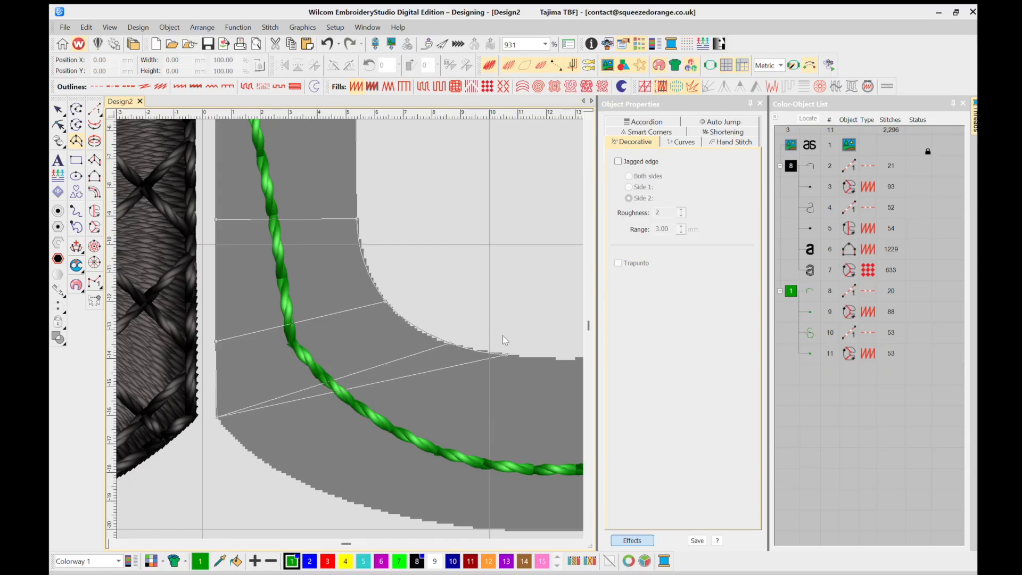
left_click(397, 406)
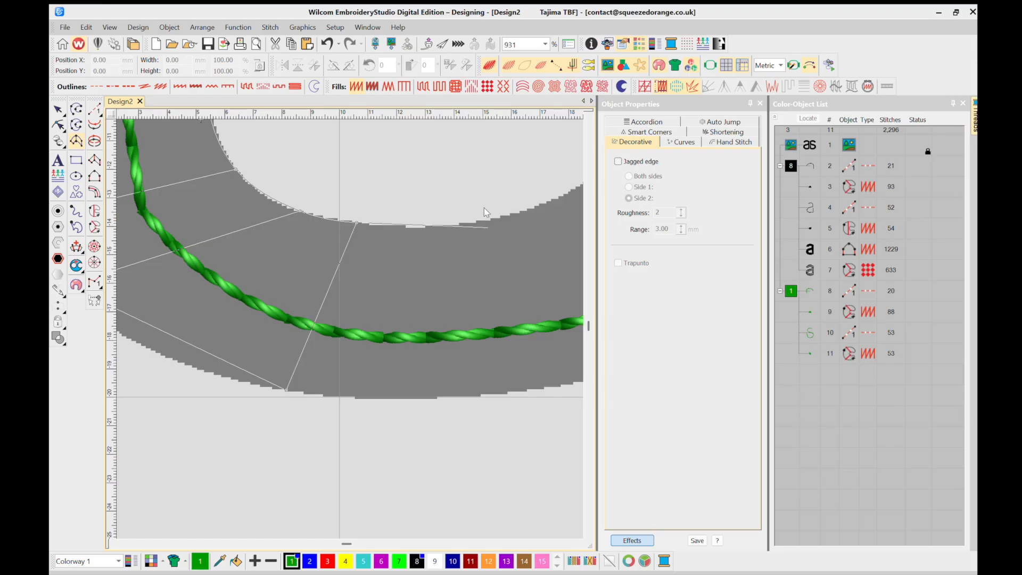
left_click(489, 205)
left_click(514, 373)
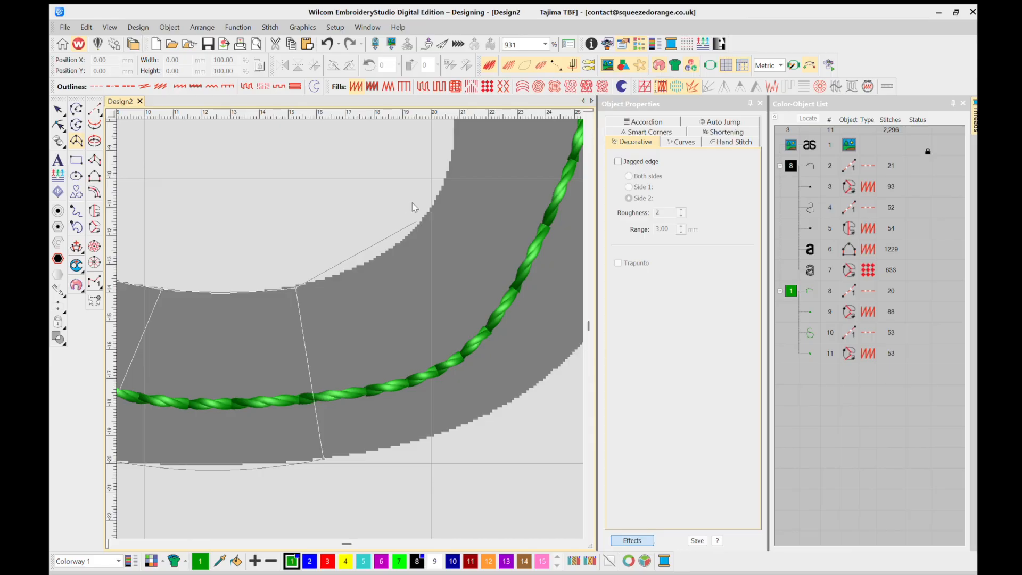
Continue the satin column with point pairs up the right side of the lower bowl of the "s".
left_click(420, 205)
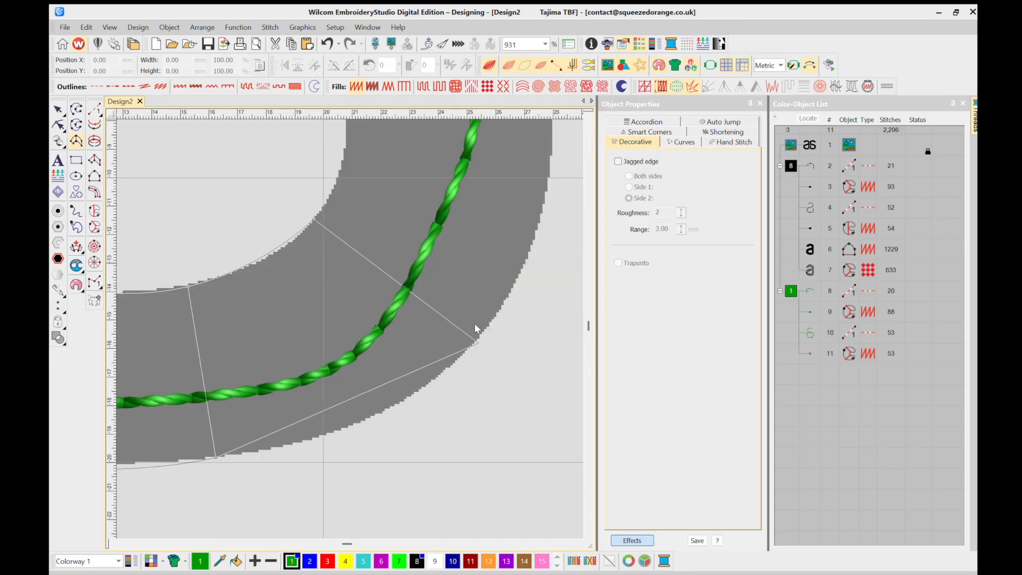
left_click(472, 324)
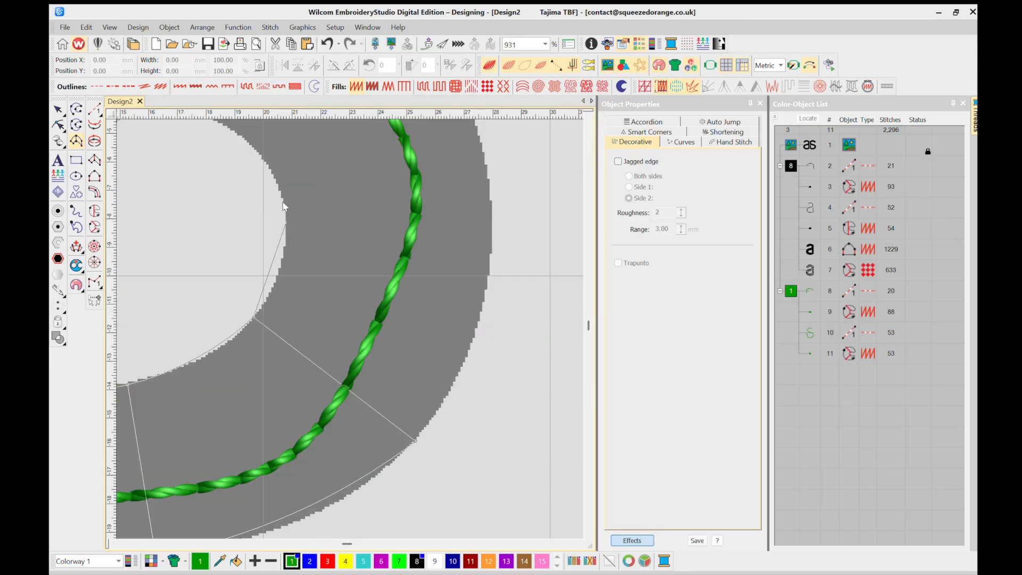
right_click(282, 204)
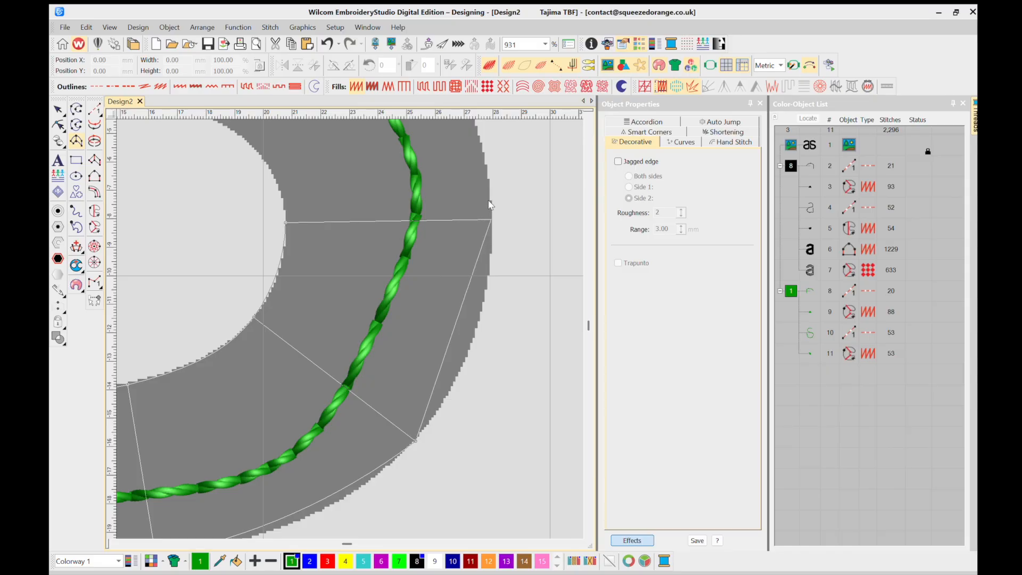
right_click(489, 200)
right_click(190, 238)
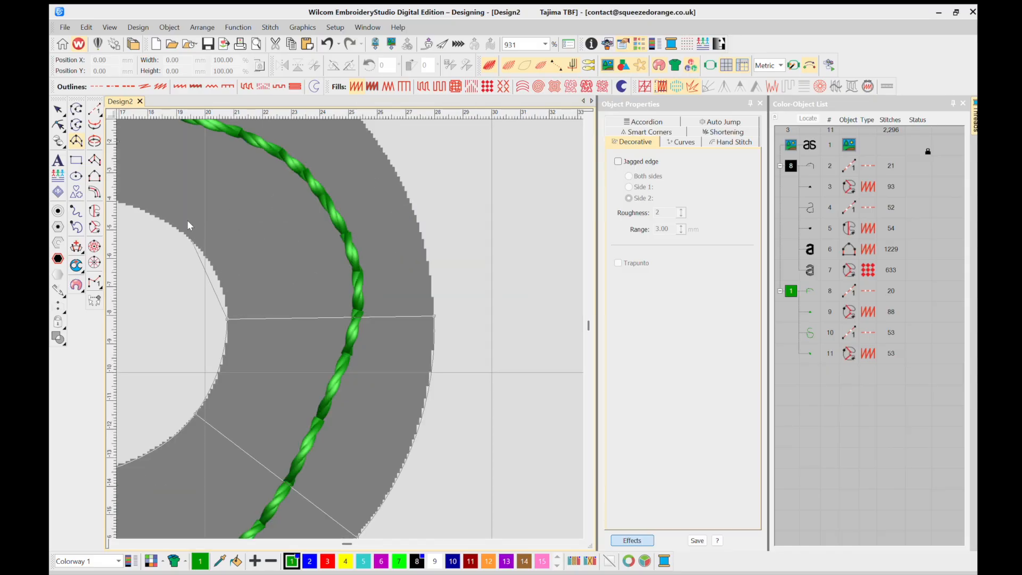
right_click(368, 130)
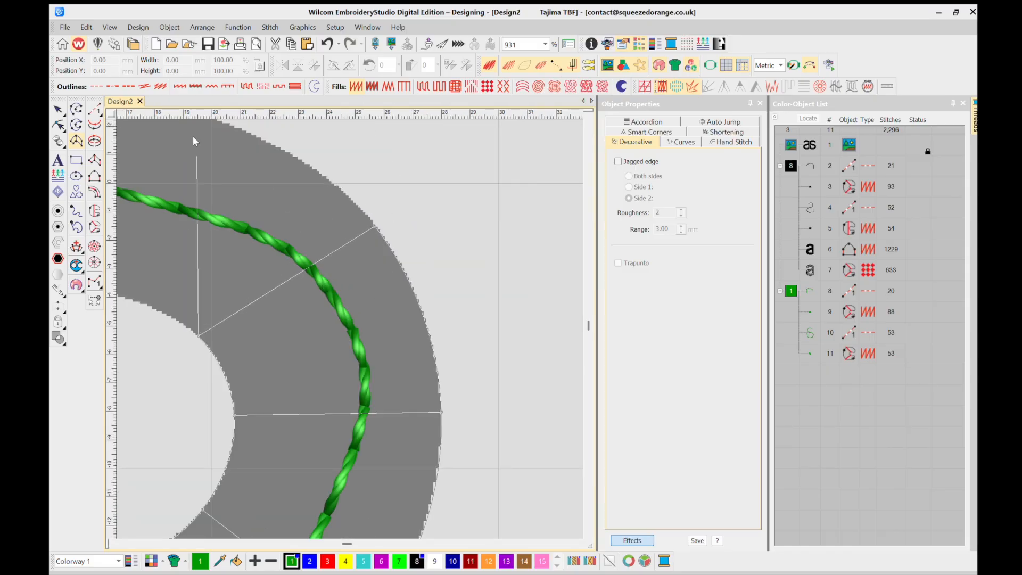
Continue the satin column with point pairs from the top of the lower bowl along the diagonal middle stroke of the "s".
right_click(235, 316)
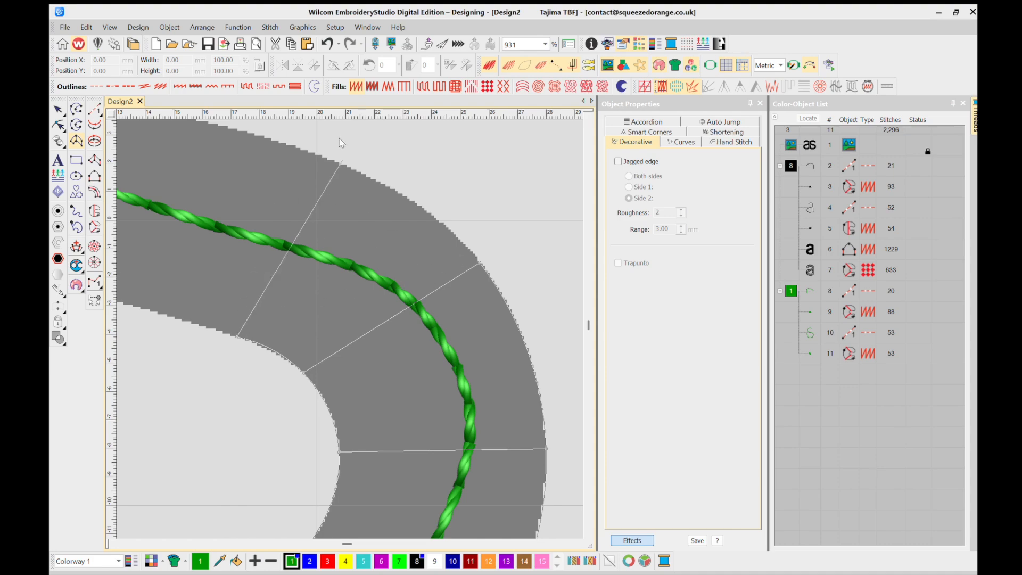
right_click(318, 145)
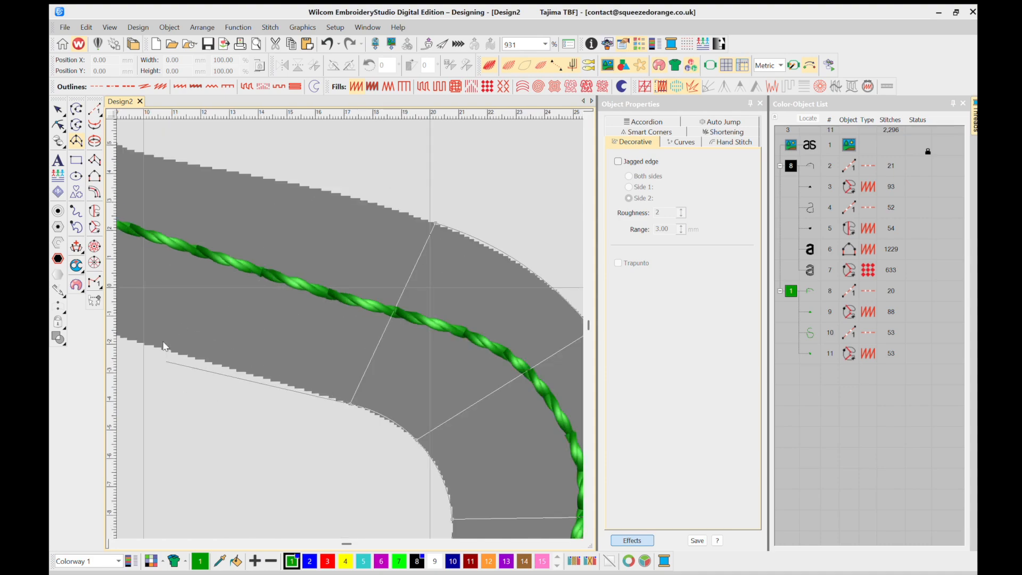
right_click(166, 333)
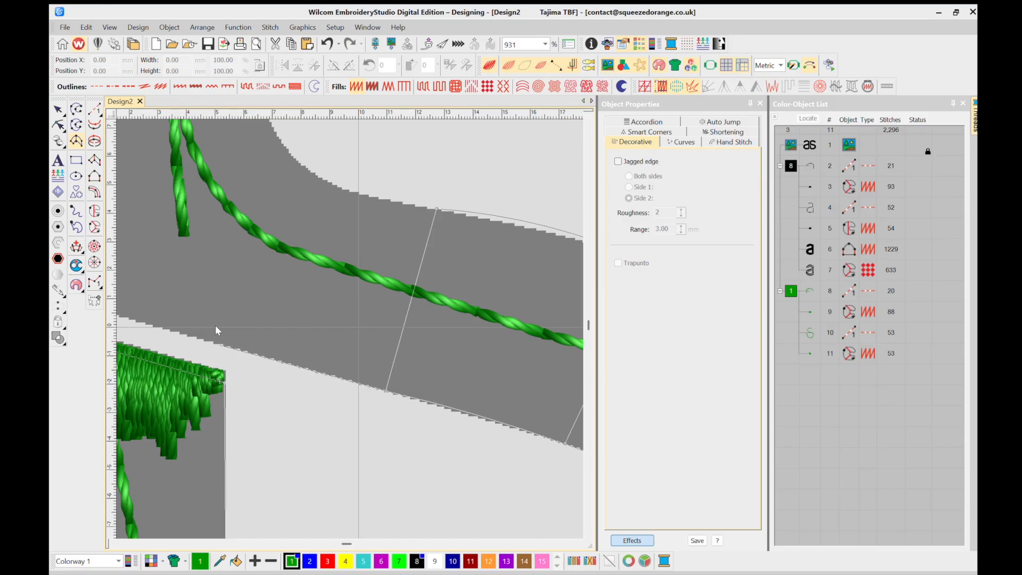
left_click(215, 325)
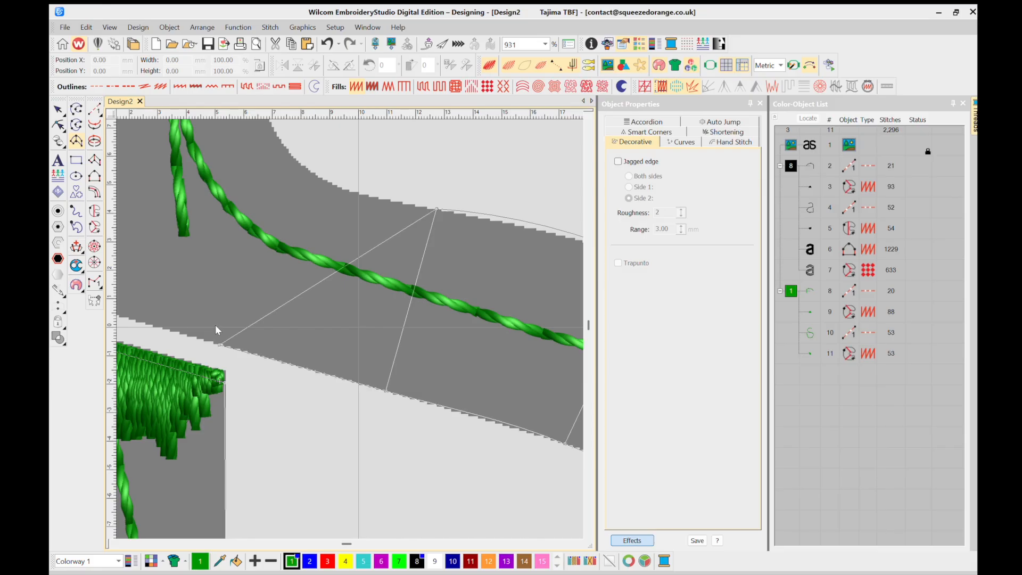
left_click(292, 139)
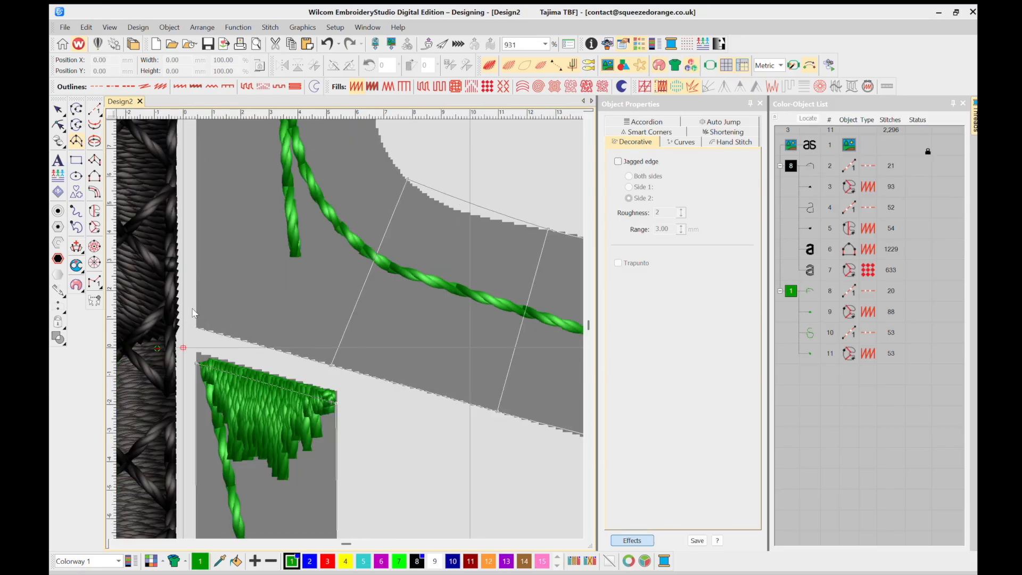
Continue the satin column around the lower-left corner of the upper bowl and up its straight left side to the upper-left shoulder.
left_click(194, 311)
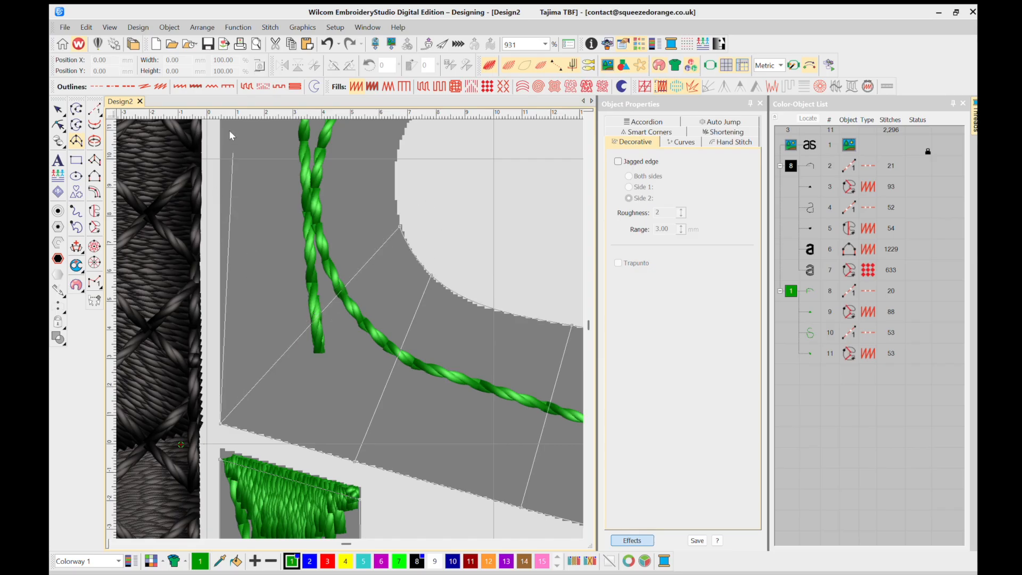
left_click(278, 255)
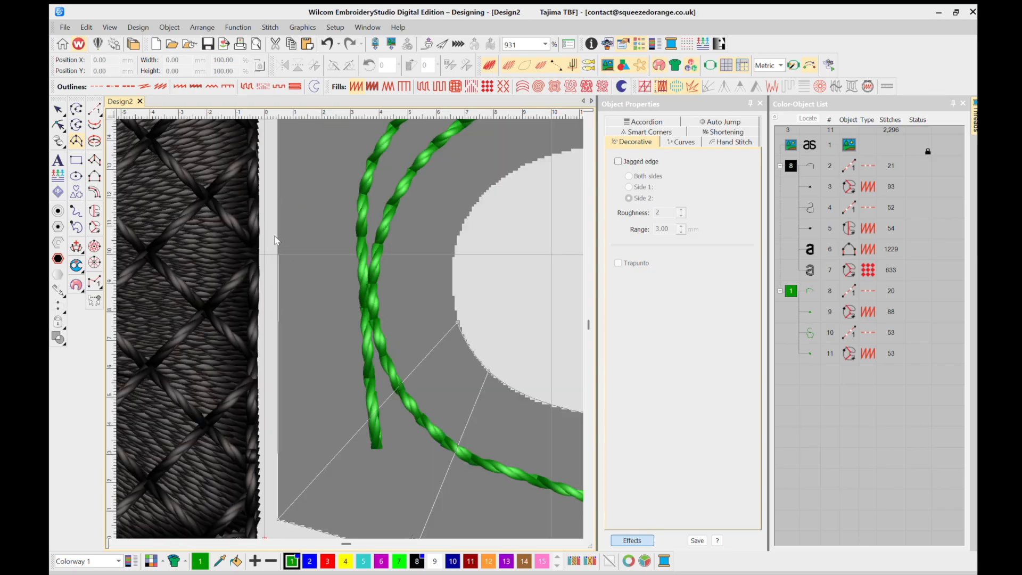
left_click(456, 255)
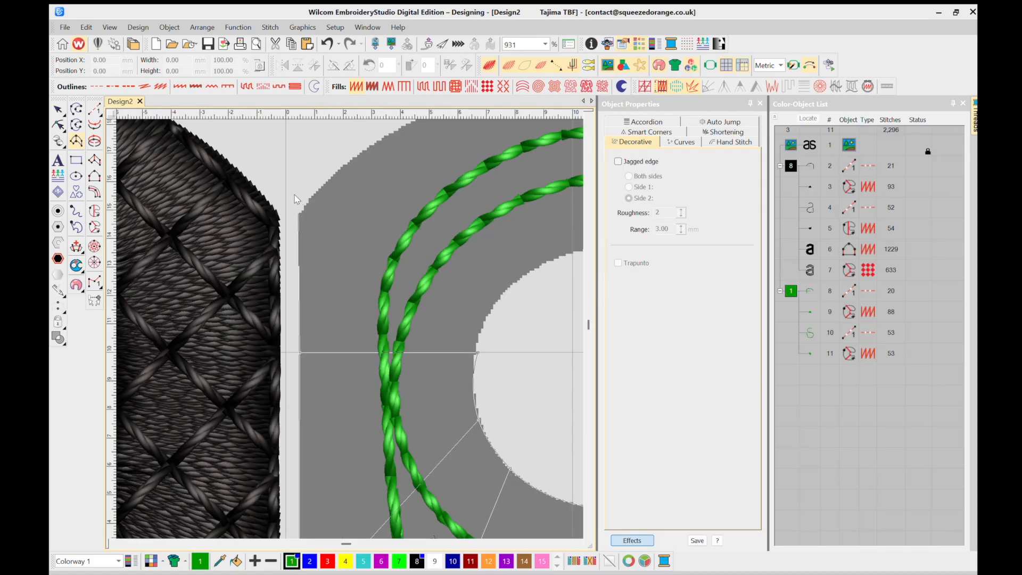
left_click(298, 214)
right_click(498, 279)
left_click(442, 183)
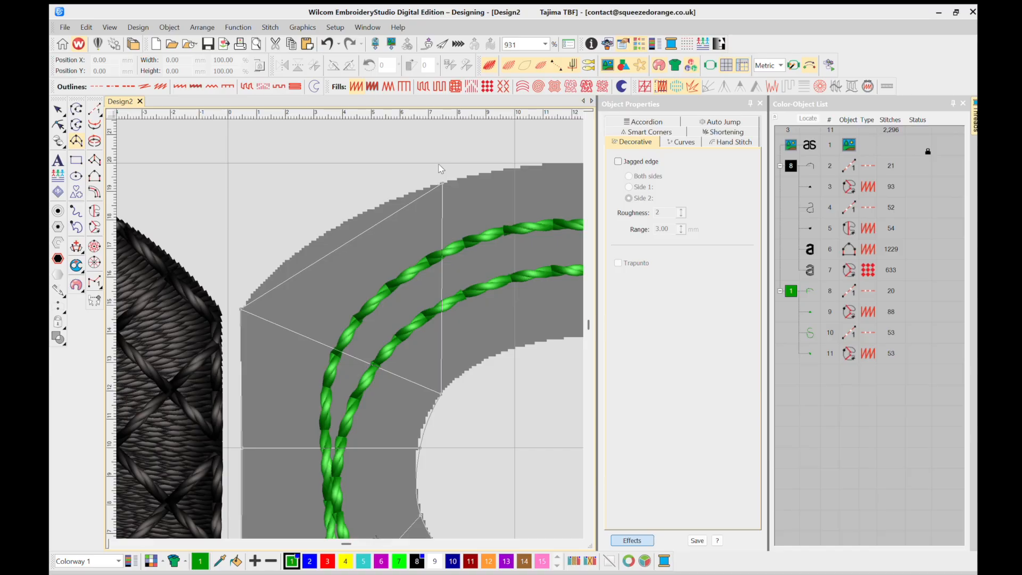
Continue the satin column with point pairs across the top arch of the "s" and around its upper-right curve.
left_click(526, 324)
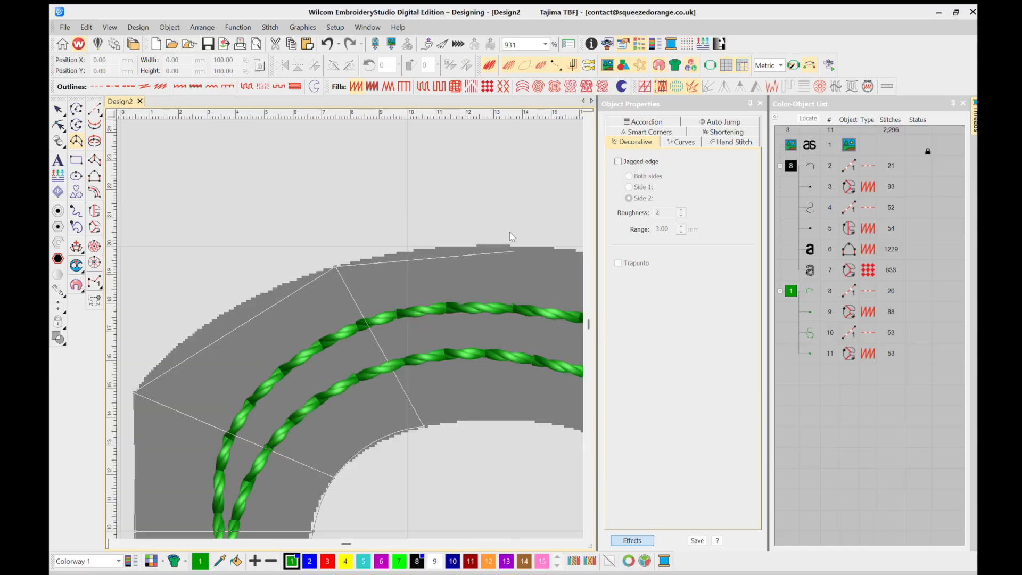
left_click(540, 402)
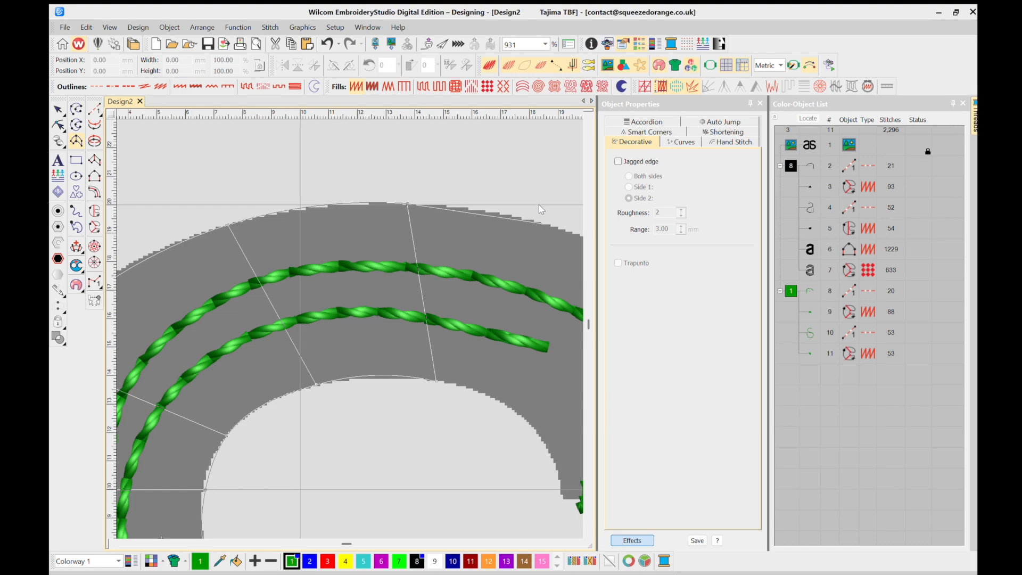
left_click(518, 398)
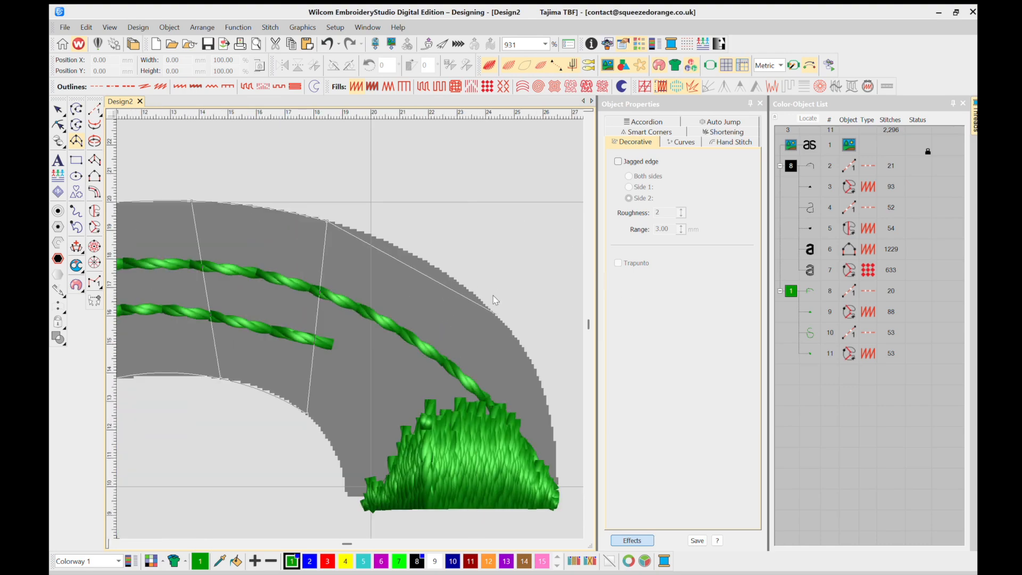
left_click(496, 315)
left_click(345, 486)
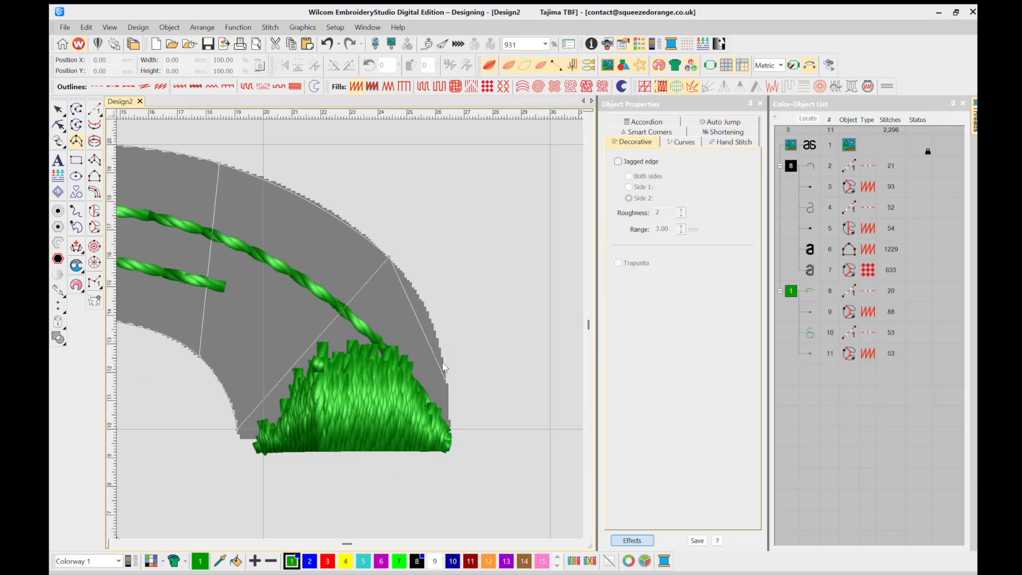
Place the last point pairs down to the flat upper terminal of the "s" and complete the satin column.
left_click(436, 336)
scroll(236, 422, "up", 3)
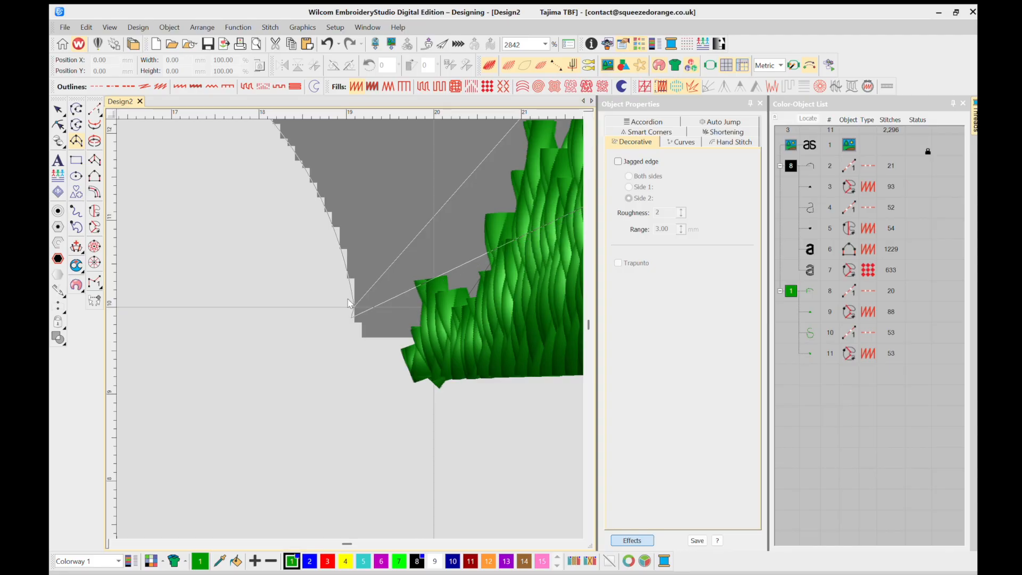
left_click(352, 303)
scroll(352, 303, "down", 3)
key("c")
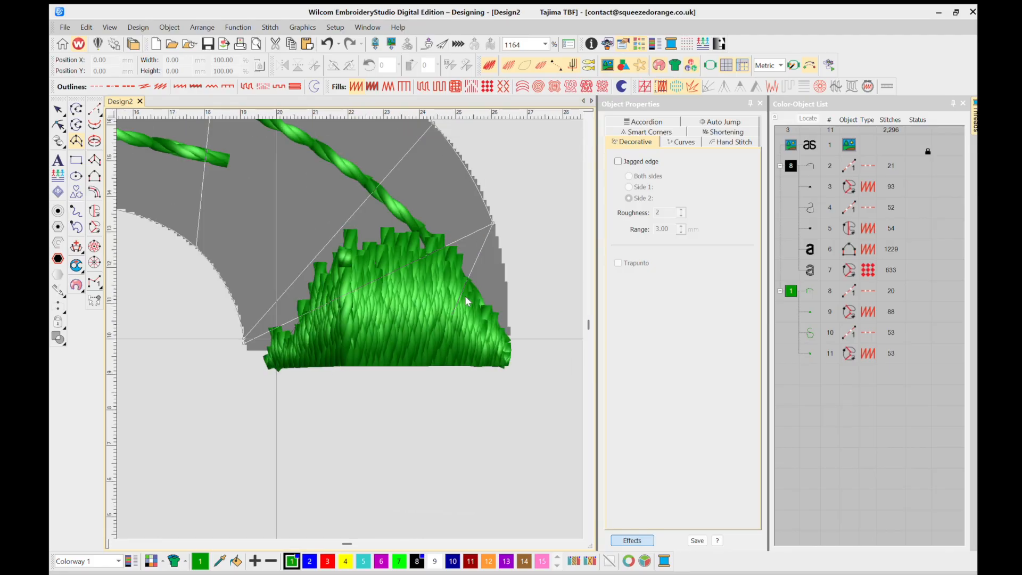
right_click(506, 316)
left_click(506, 324)
left_click(243, 335)
left_click(508, 326)
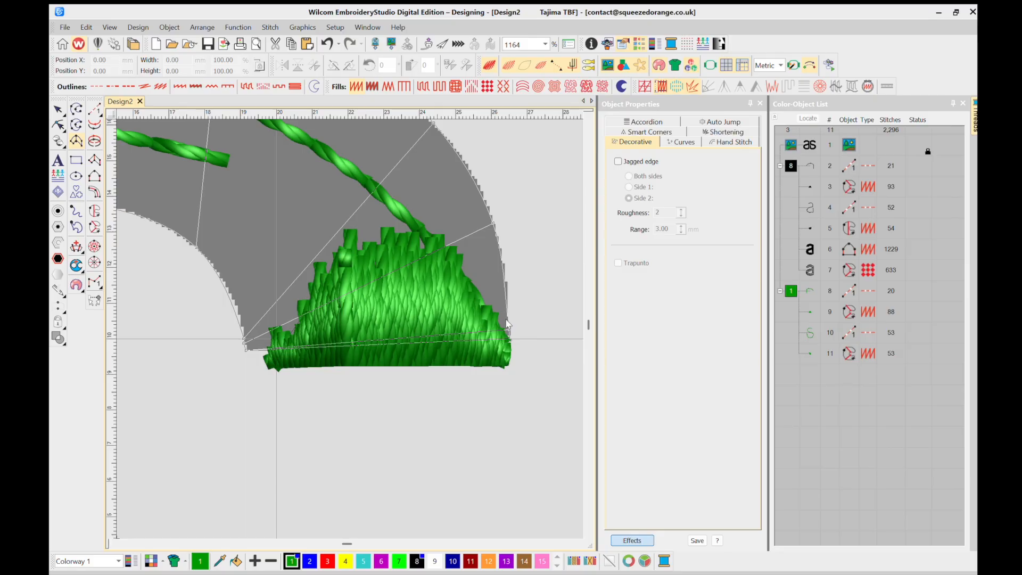
key("Return")
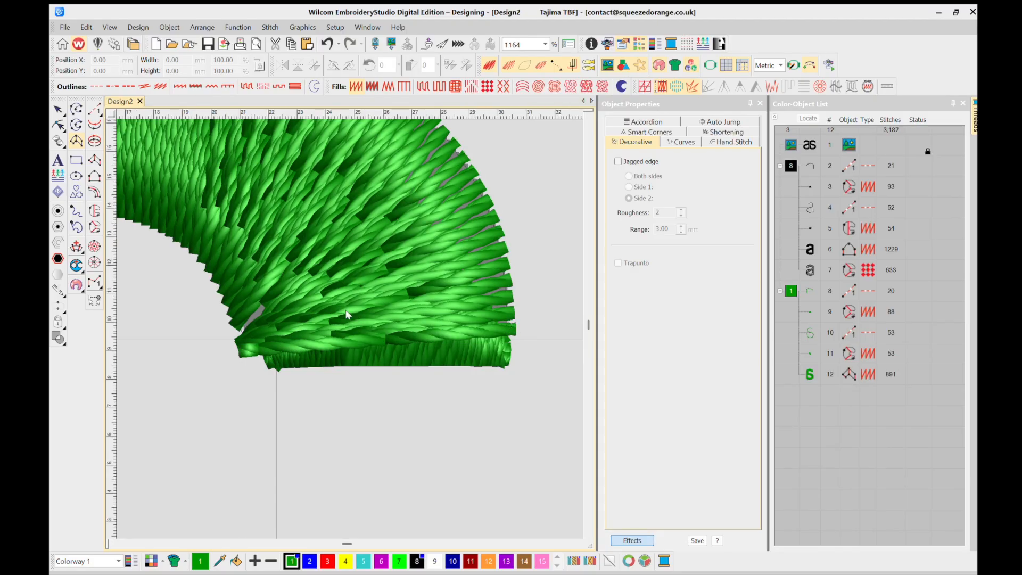
Turn off auto spacing and auto split for the "s" satin column and set its stitch spacing to 0.18 mm.
scroll(346, 314, "down", 10)
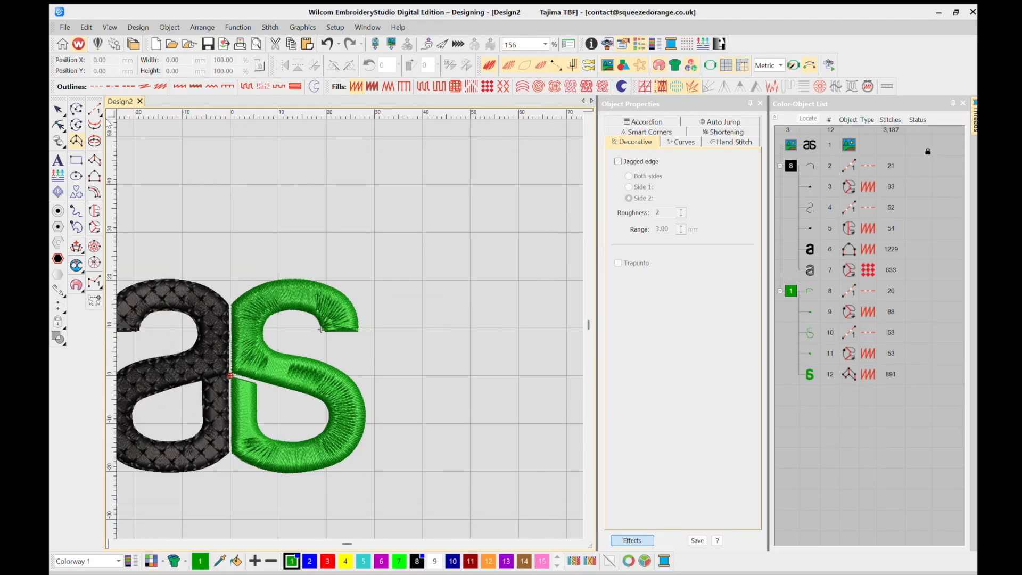
key("Escape")
key("shift+Tab")
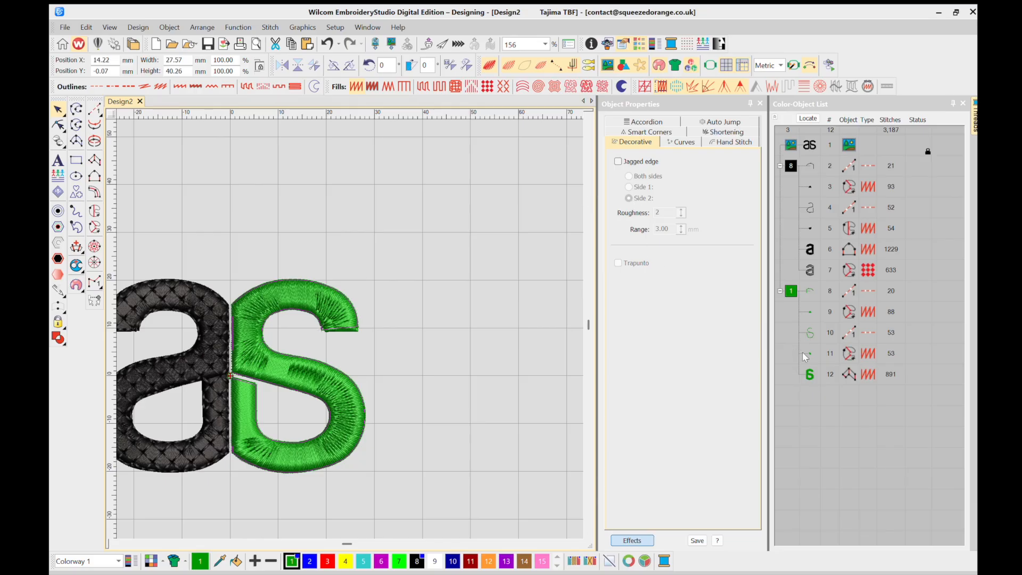
key("1")
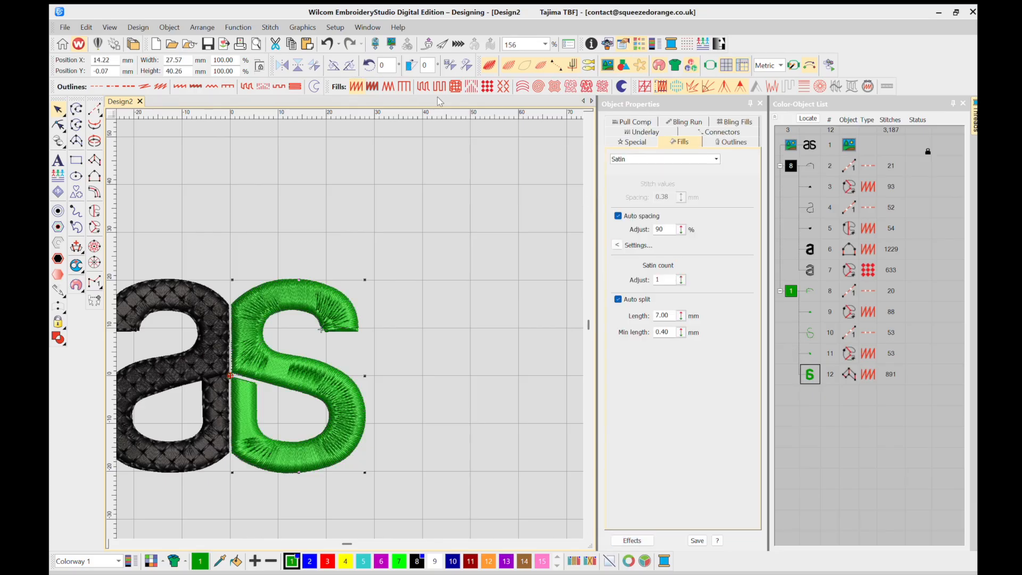
left_click(619, 215)
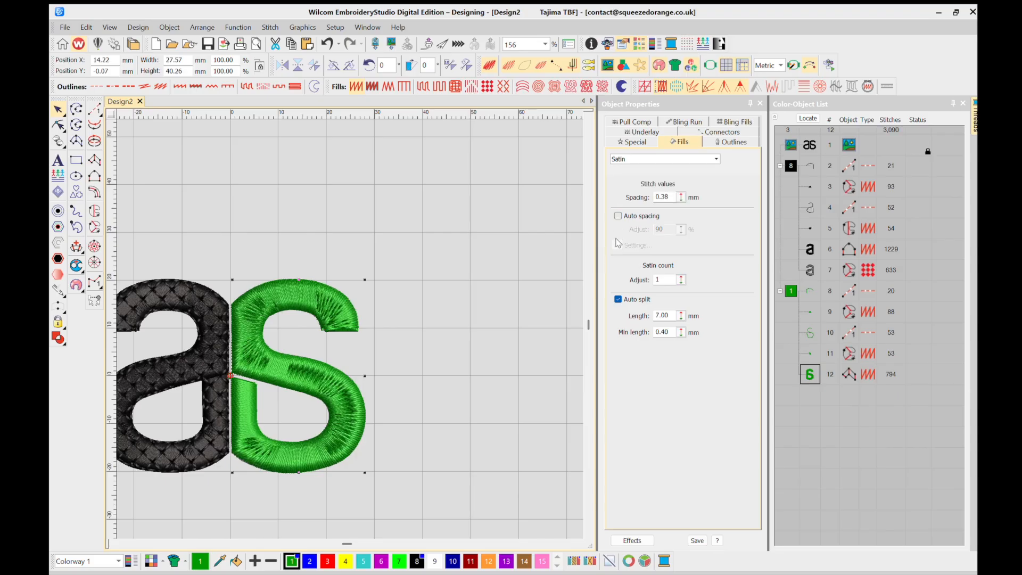
left_click(618, 300)
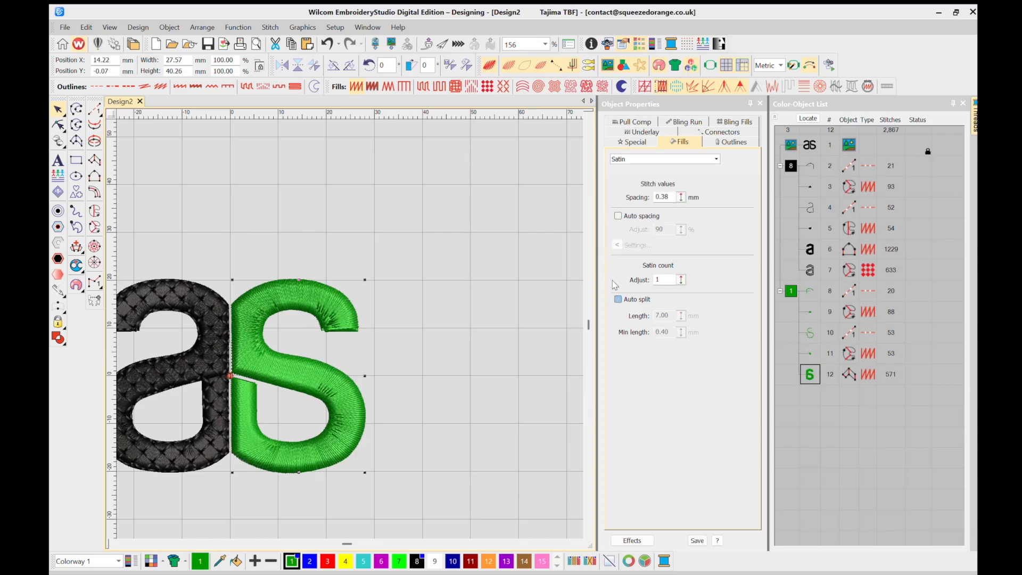
left_click(670, 197)
key("BackSpace")
key("BackSpace")
type("18")
key("Return")
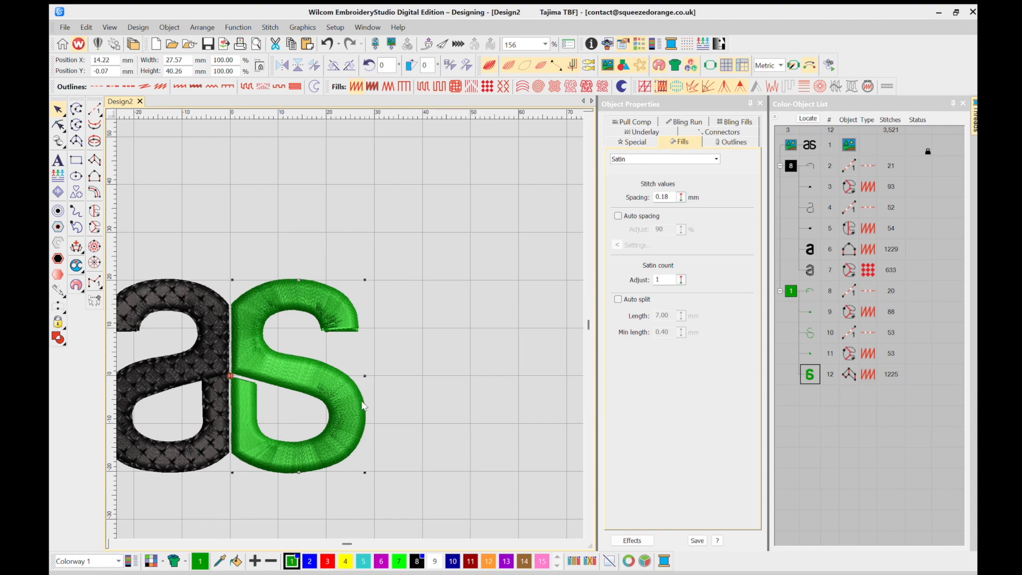
Reshape the satin column's upper terminal by lowering its outer end point to level the edge and deleting the stitch angle marker just above.
scroll(239, 368, "up", 2)
scroll(346, 309, "up", 3)
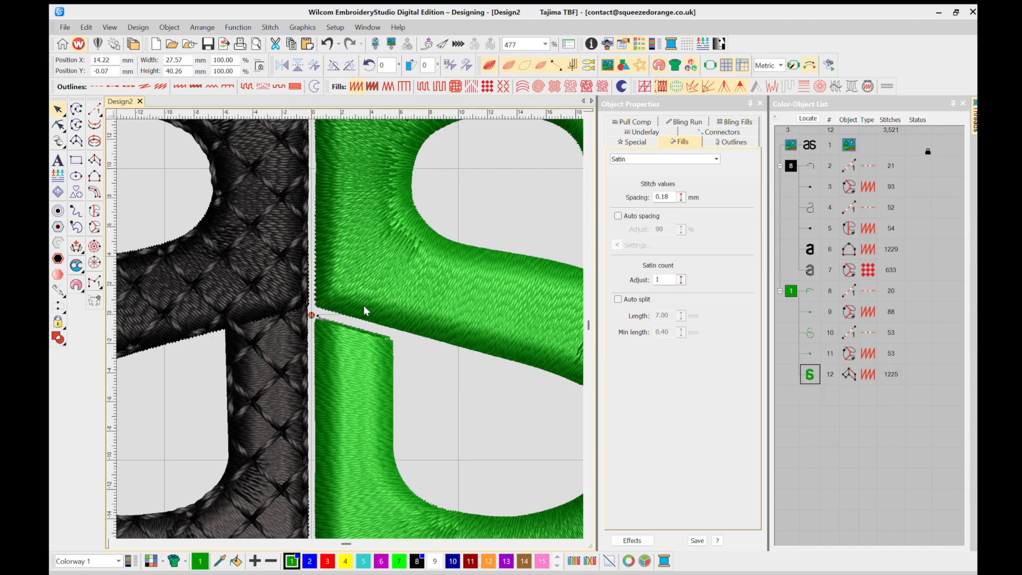
scroll(346, 309, "down", 2)
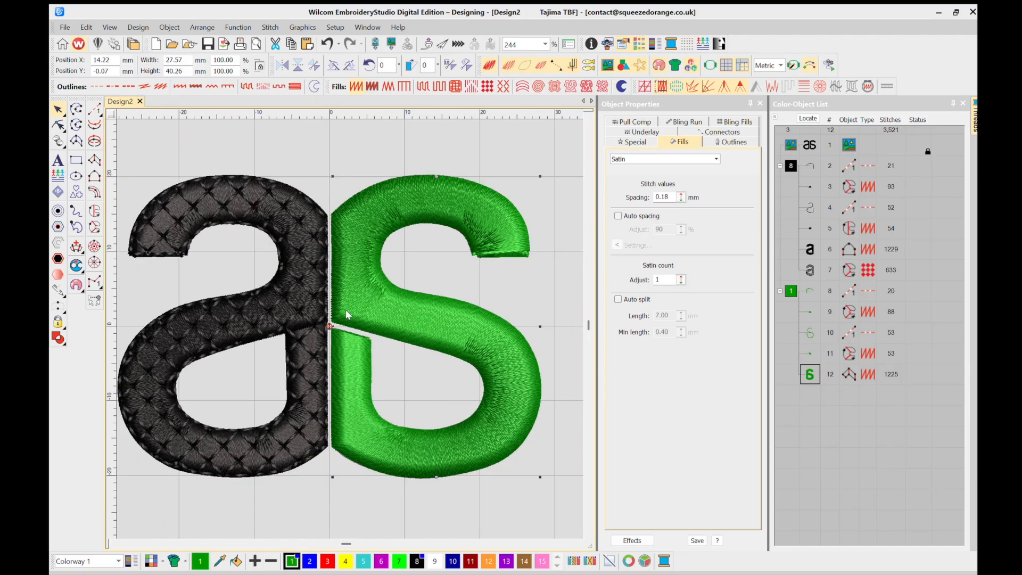
scroll(346, 312, "up", 2)
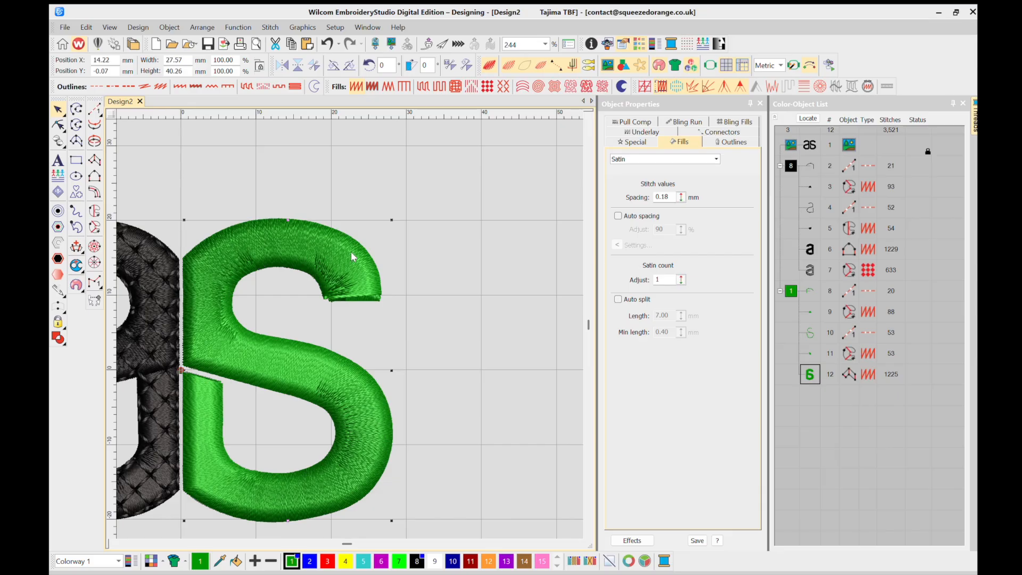
scroll(346, 309, "up", 2)
scroll(346, 314, "up", 2)
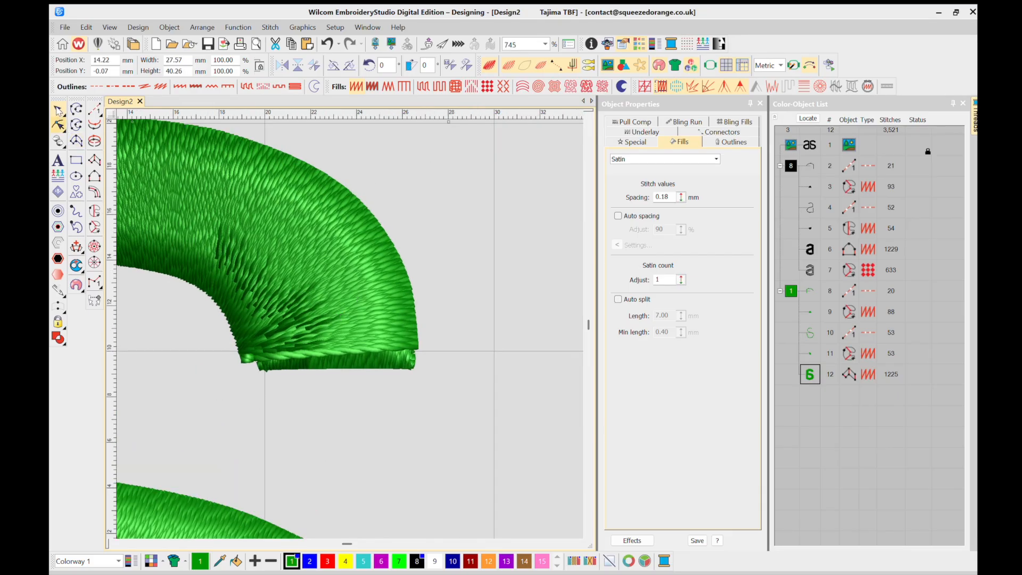
left_click(59, 125)
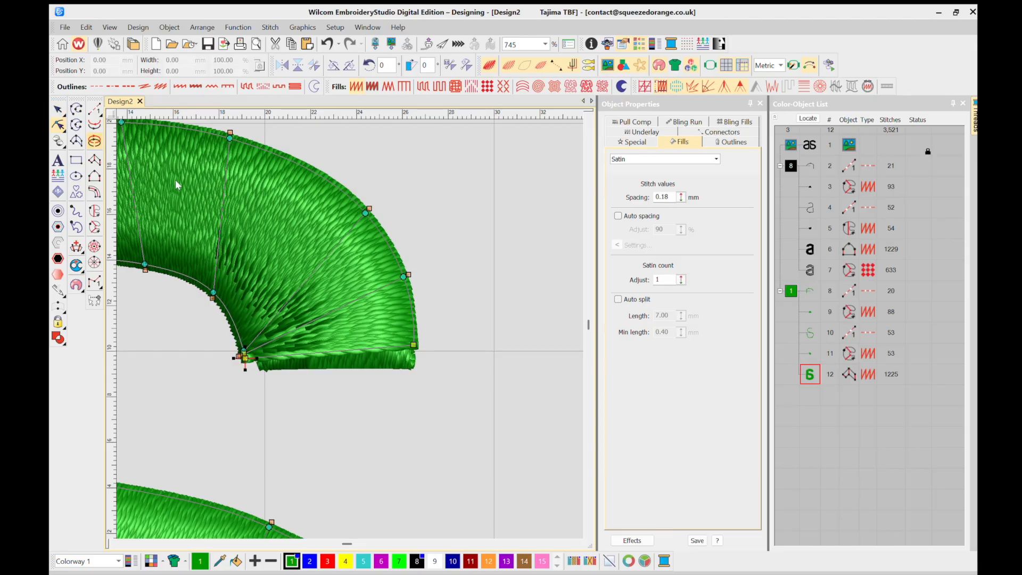
left_click_drag(417, 332, 419, 345)
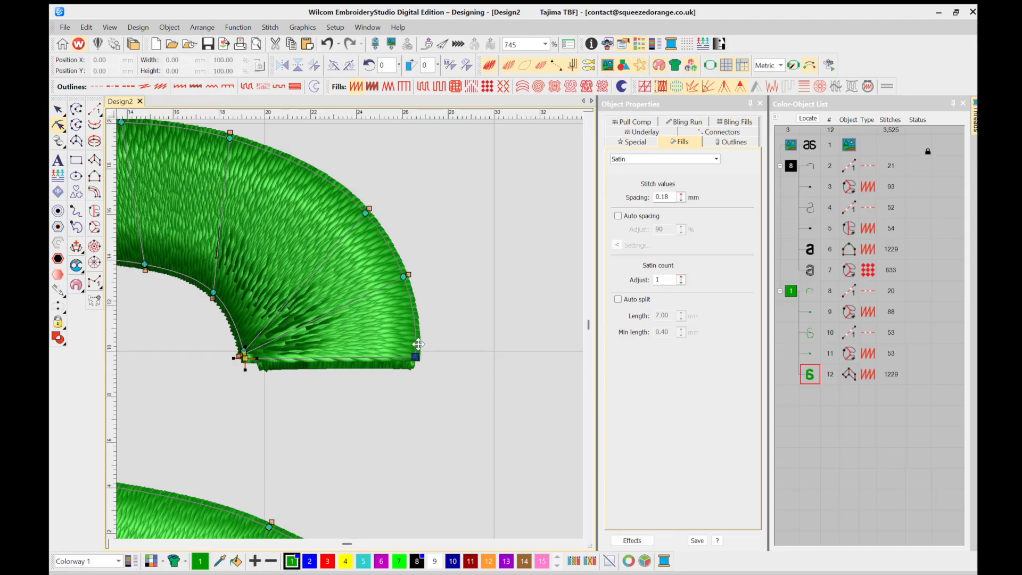
left_click(409, 274)
key("Delete")
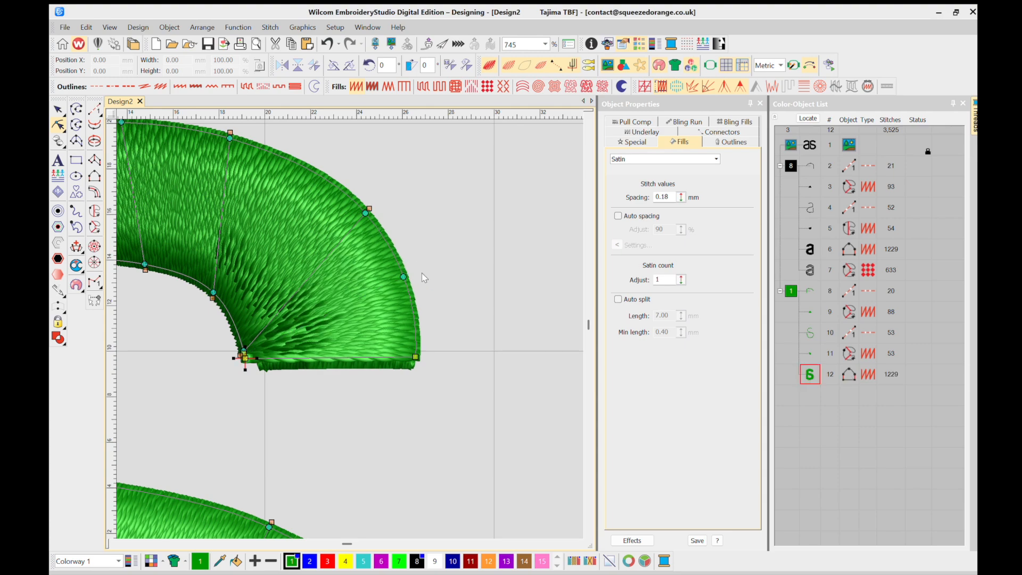
Delete the extra corner point on the inner edge of the "s" satin column's upper terminal.
scroll(240, 354, "up", 5)
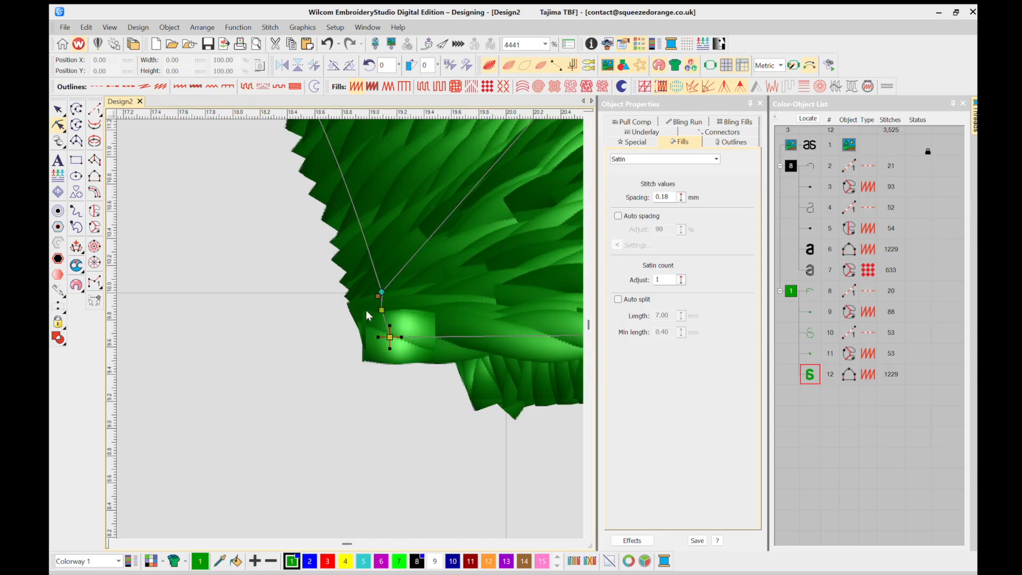
scroll(365, 310, "up", 2)
left_click(340, 286)
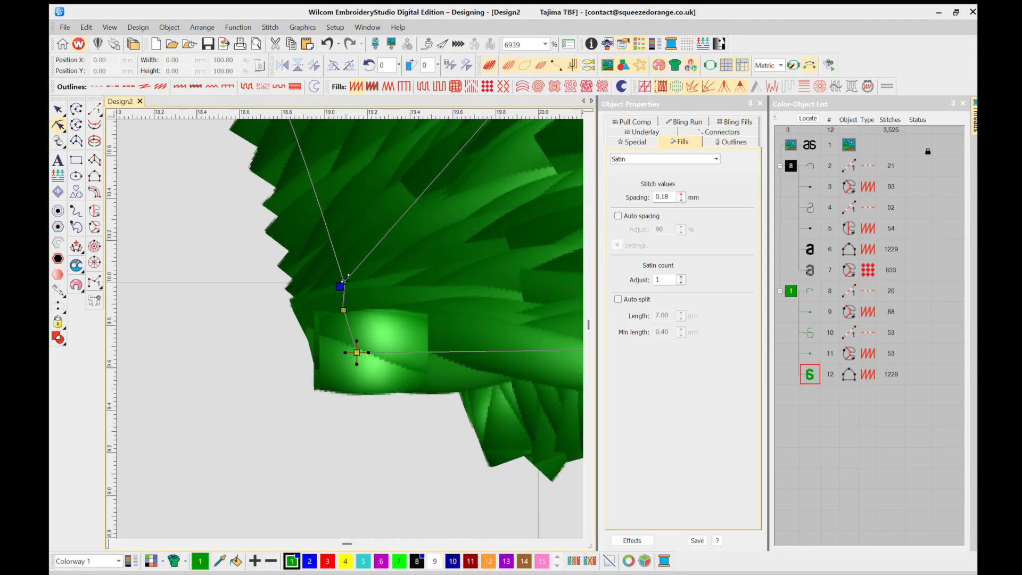
left_click(344, 309)
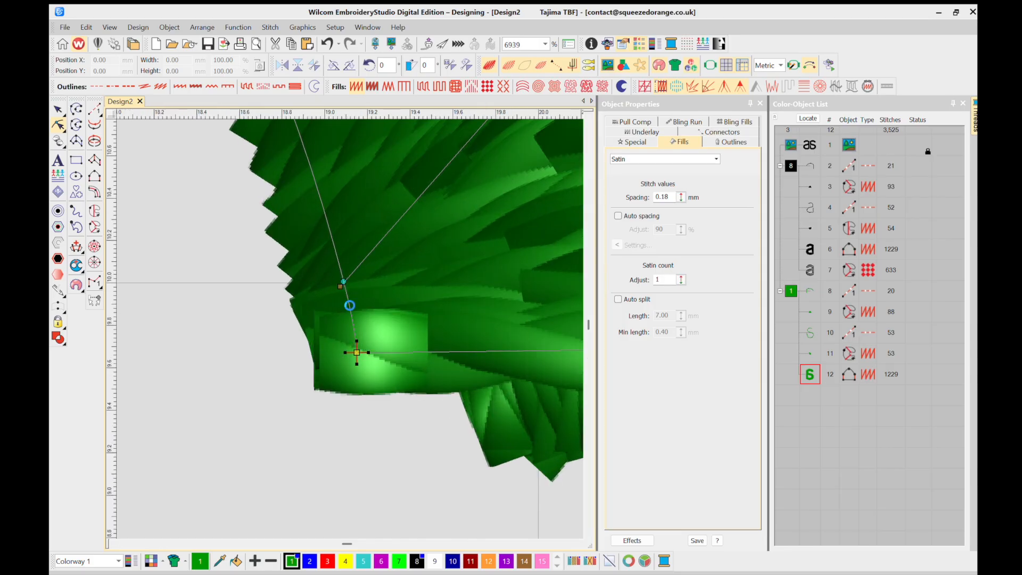
scroll(357, 341, "down", 3)
scroll(356, 315, "down", 8)
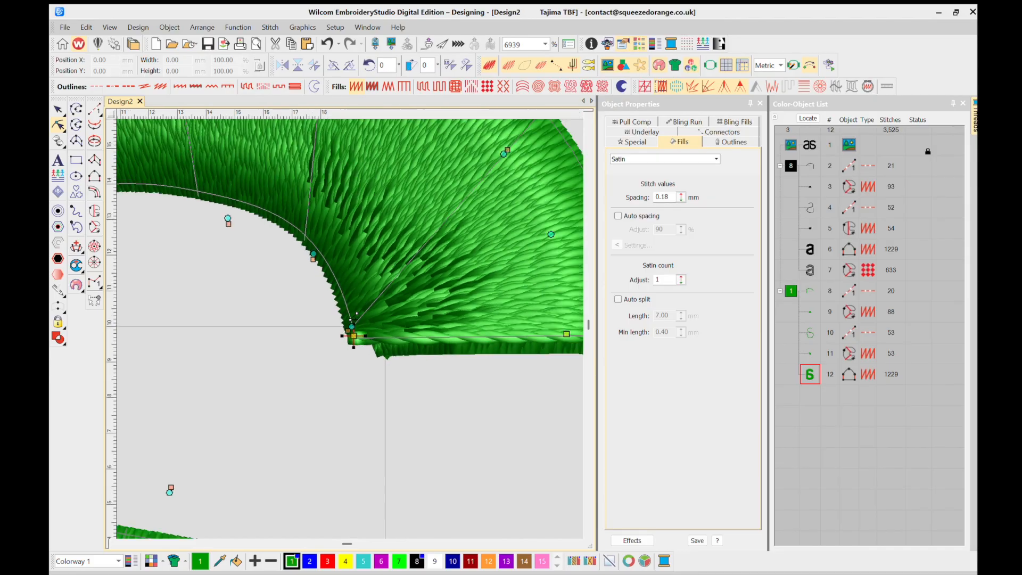
Adjust the satin column's stitch angles by shifting the angle markers around the upper-right curve and straightening the one across the top arch.
left_click(452, 212)
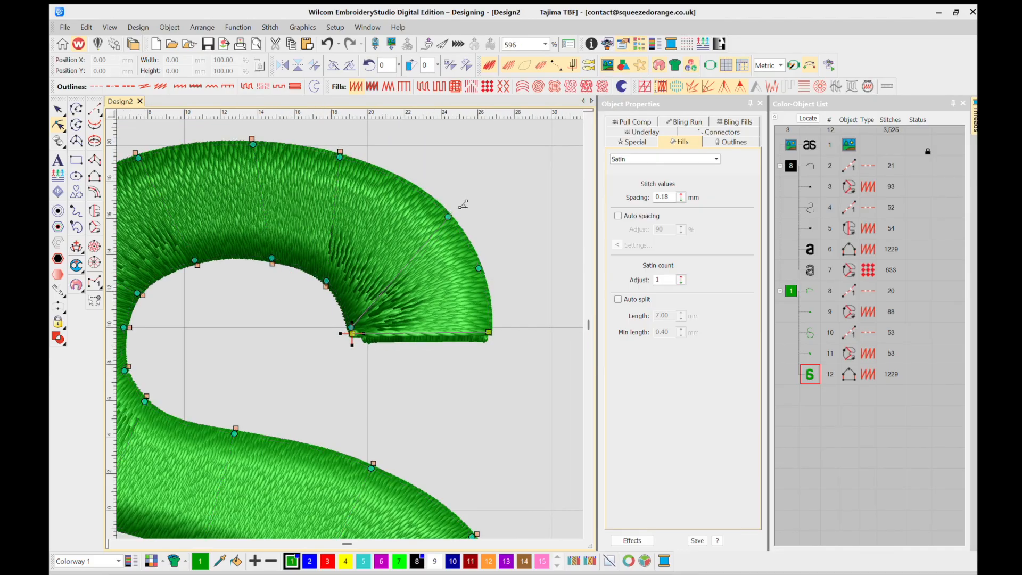
left_click_drag(452, 212, 367, 138)
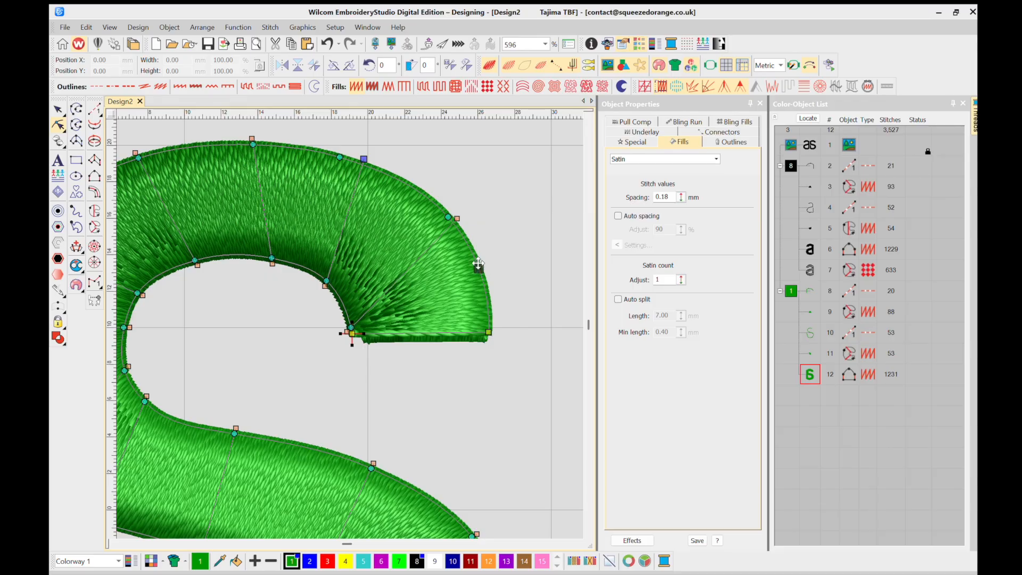
scroll(347, 309, "down", 2)
scroll(346, 309, "up", 2)
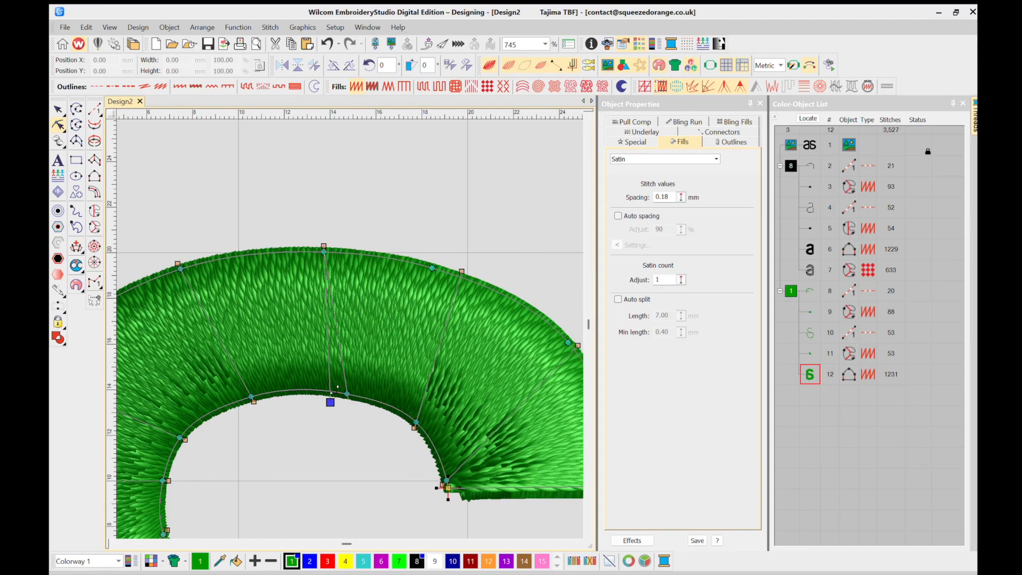
left_click(324, 252)
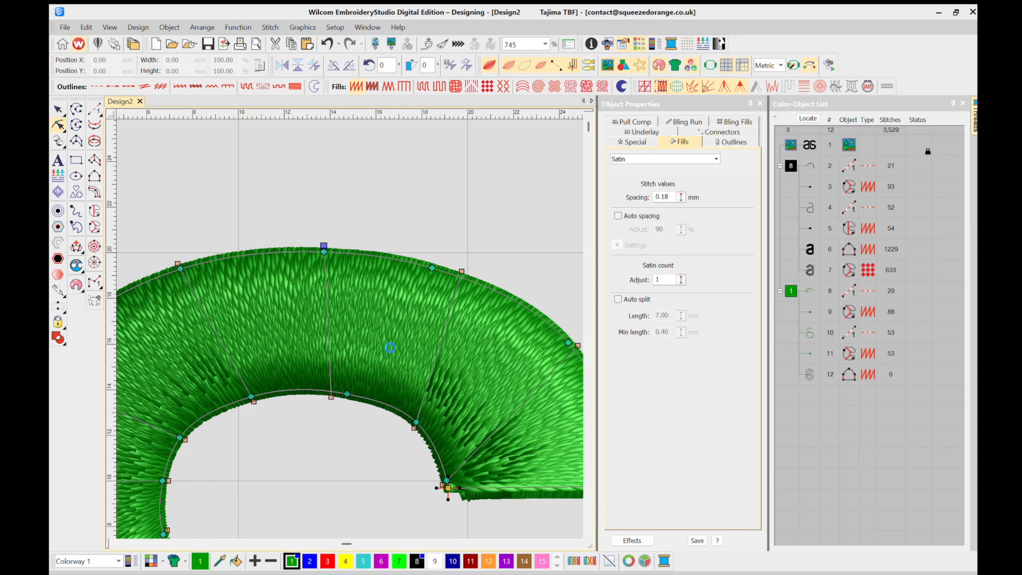
scroll(339, 308, "down", 3)
scroll(376, 304, "down", 2)
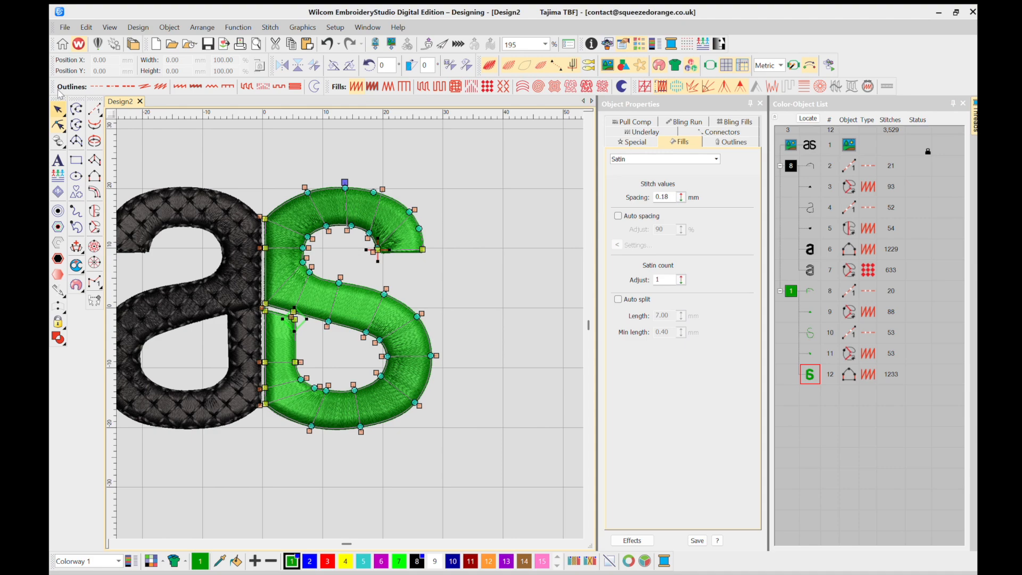
Duplicate the "s" satin column in place and change the copy to a Kite01 Motif Fill of 4.00 mm.
left_click(59, 109)
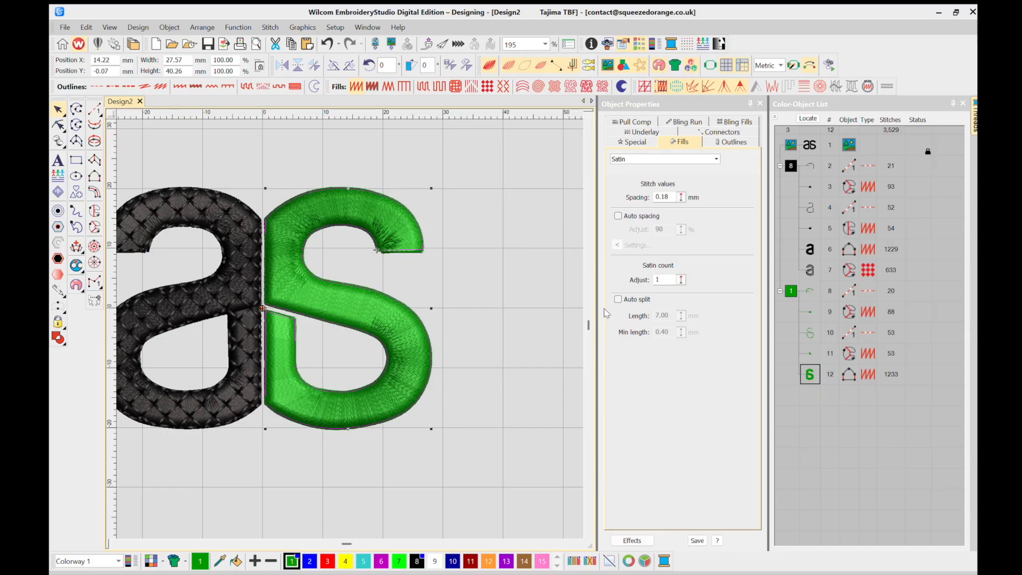
key("ctrl+d")
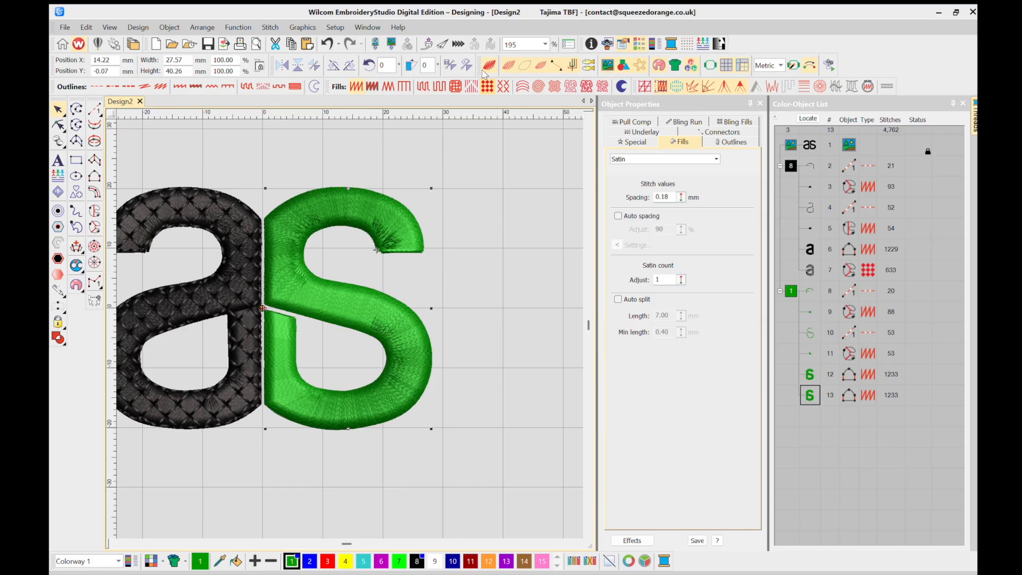
left_click(487, 85)
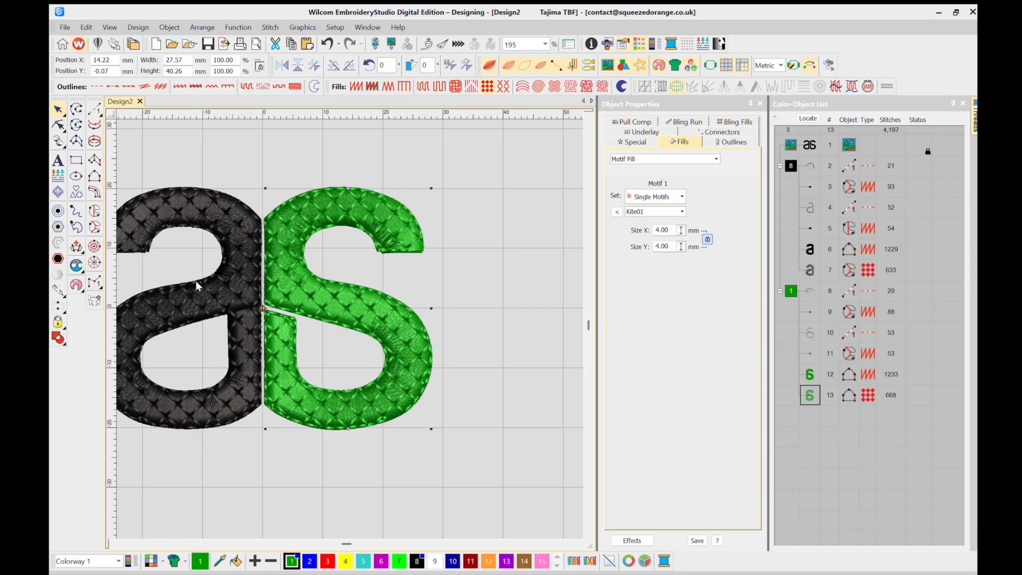
Collapse the green and black color groups in the object list and inspect both patterned letters.
left_click(789, 279)
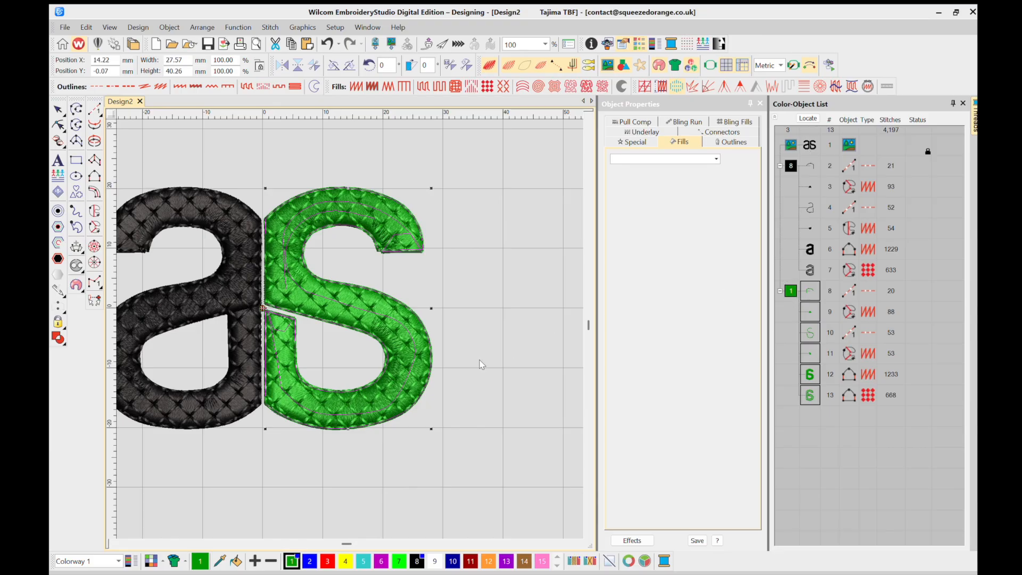
left_click(780, 291)
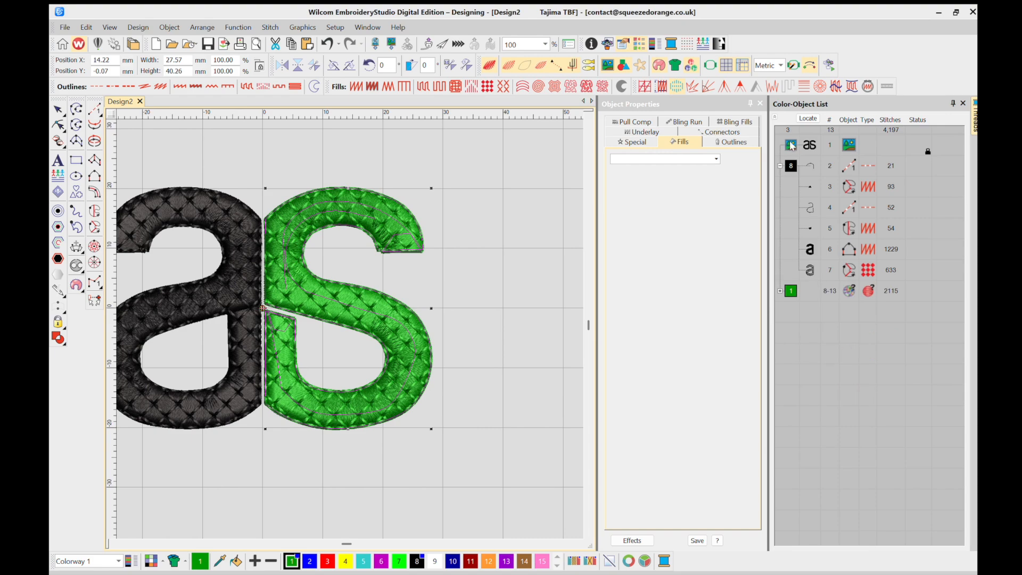
left_click(780, 166)
scroll(346, 309, "up", 2)
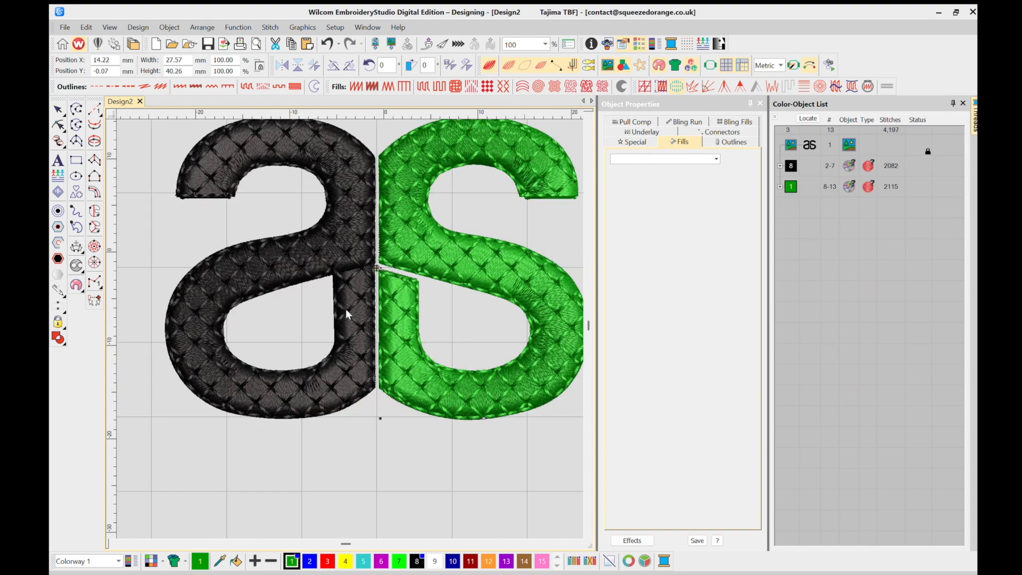
scroll(346, 309, "up", 1)
scroll(349, 304, "down", 2)
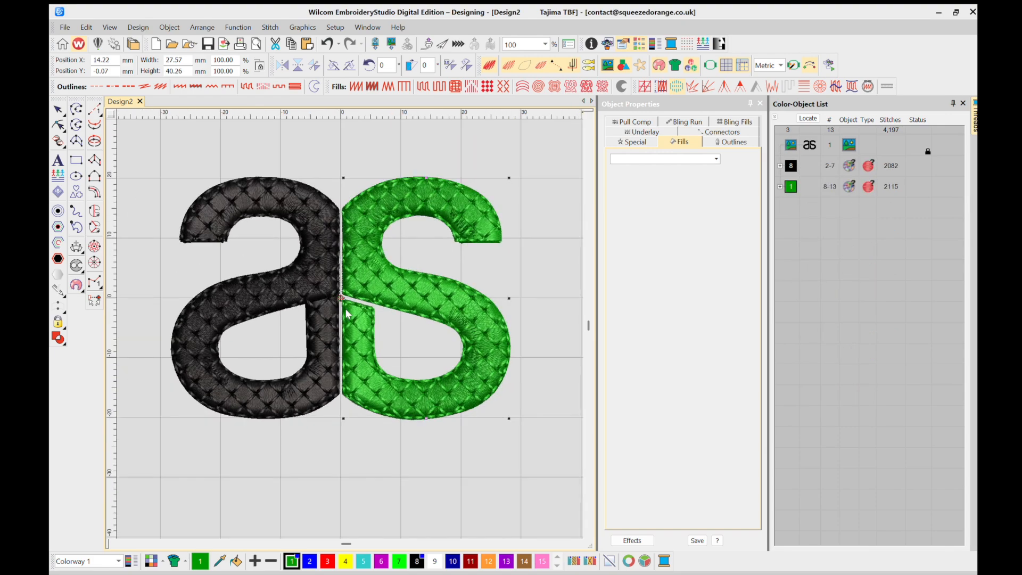
scroll(345, 309, "up", 1)
Select all the green "s" objects, nudge them right to X 14.78 mm, and collapse their color group.
left_click(792, 185)
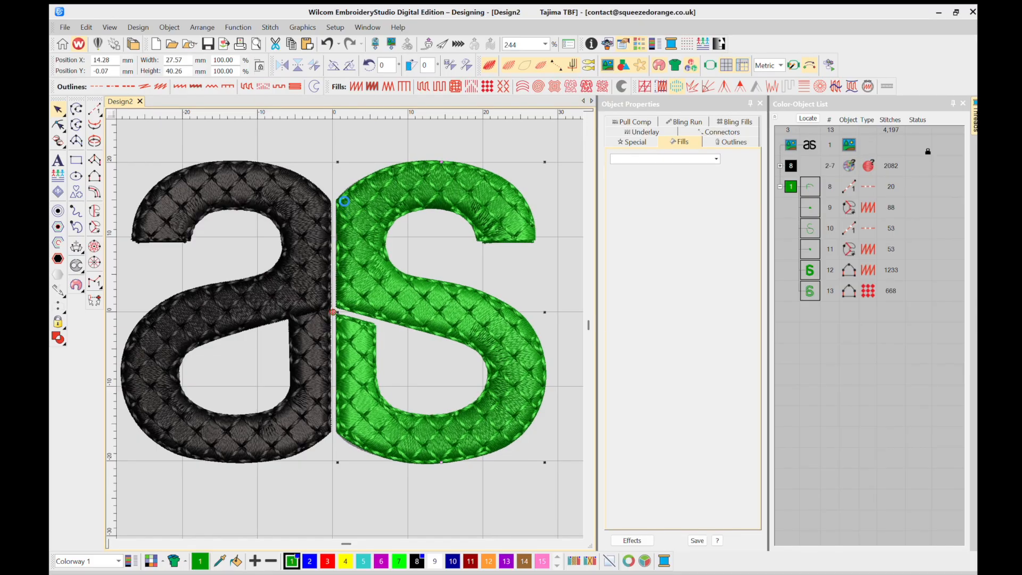
key("Right")
key("Right")
key("Right")
key("Right")
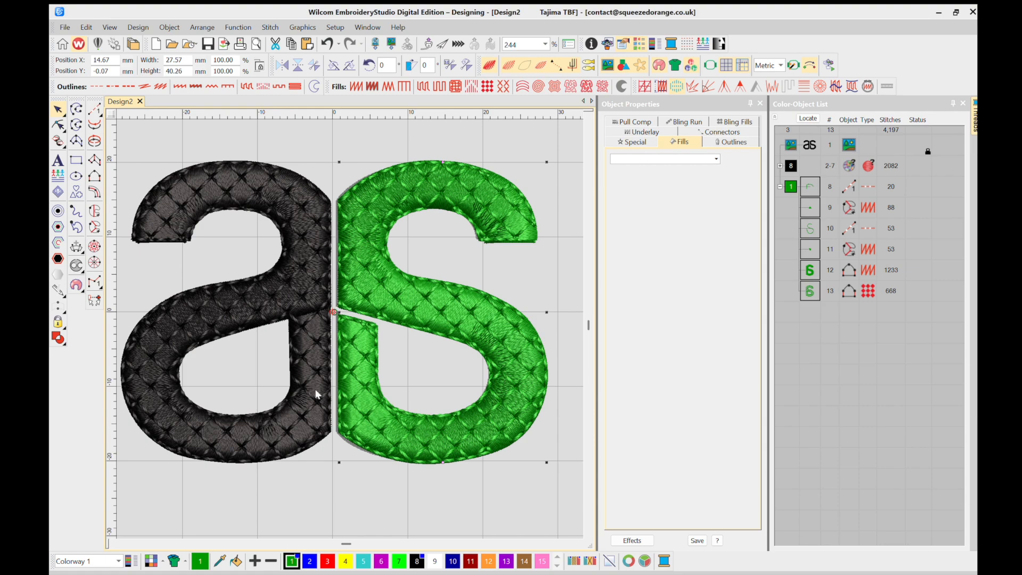
key("Right")
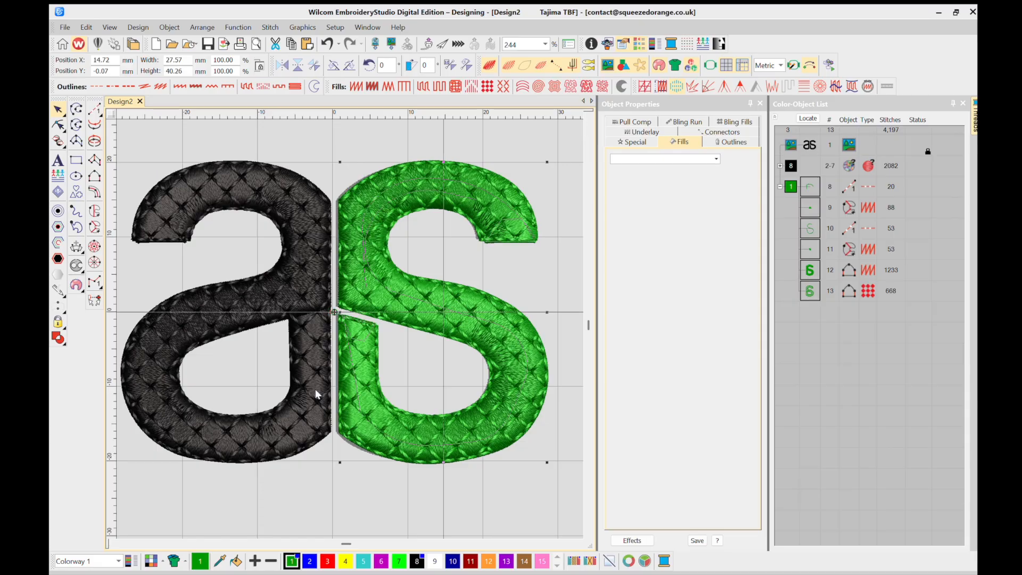
key("Right")
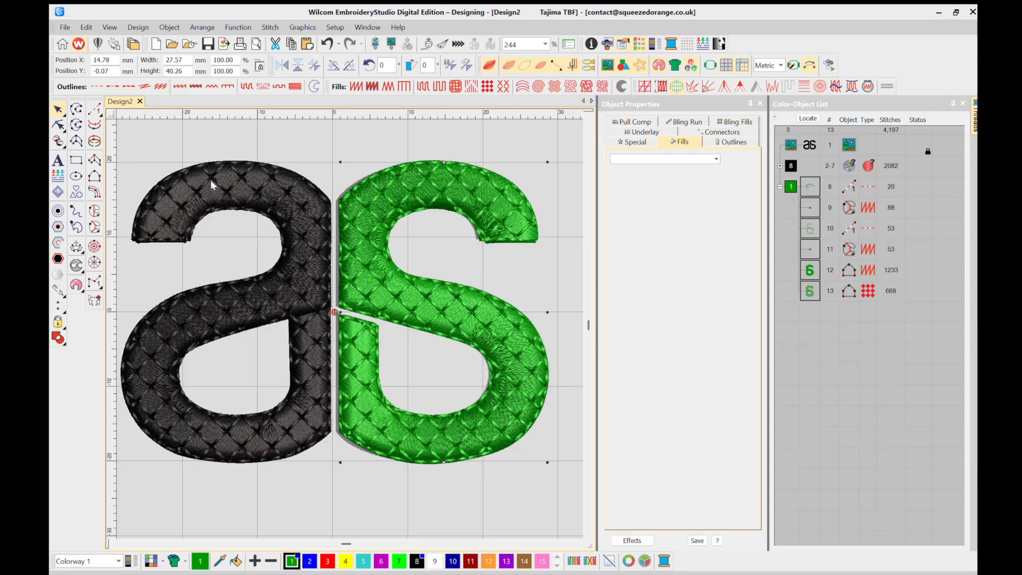
left_click(780, 186)
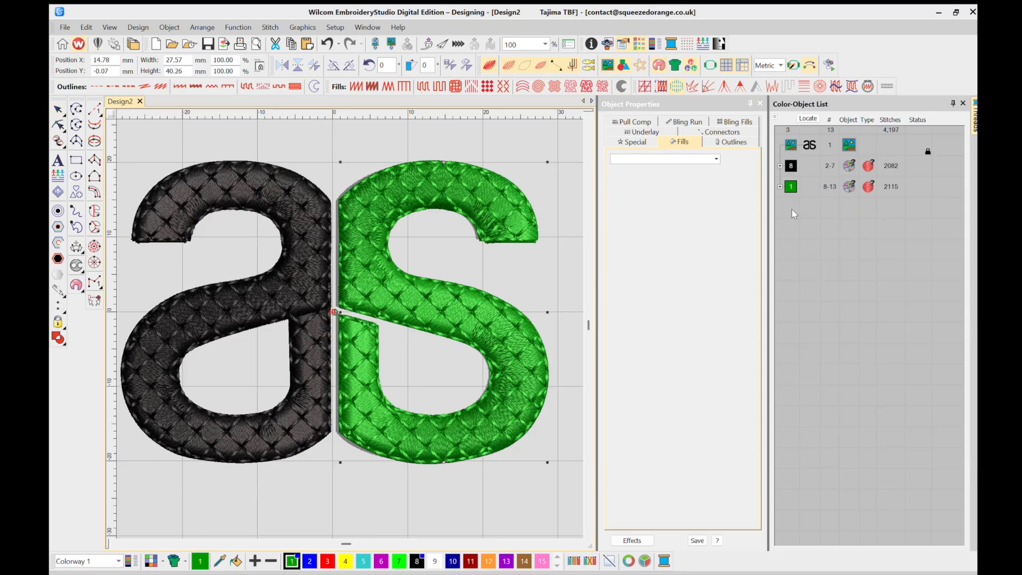
Unlock the "as" background image and delete it from the design.
left_click(785, 124)
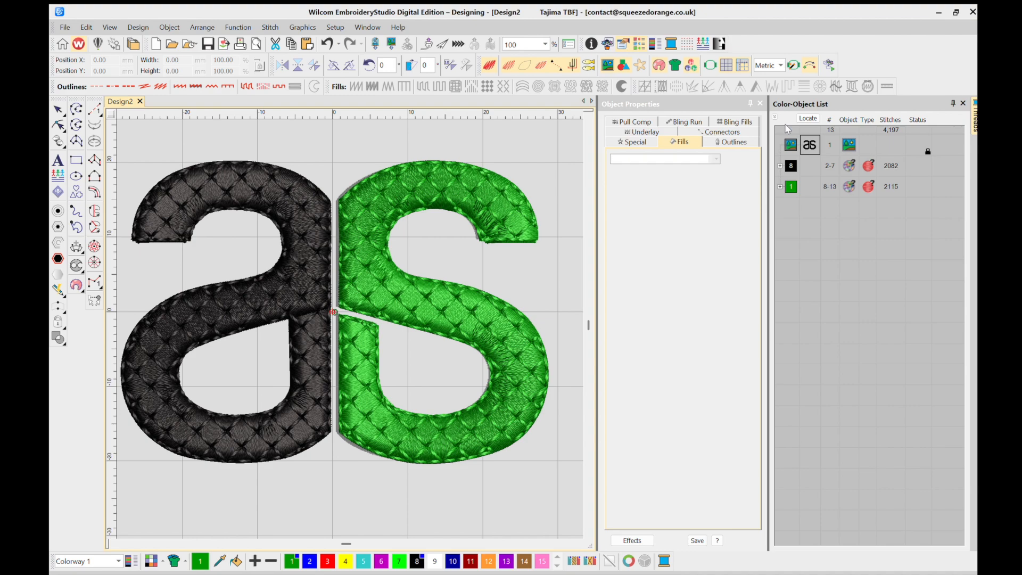
key("shift+l")
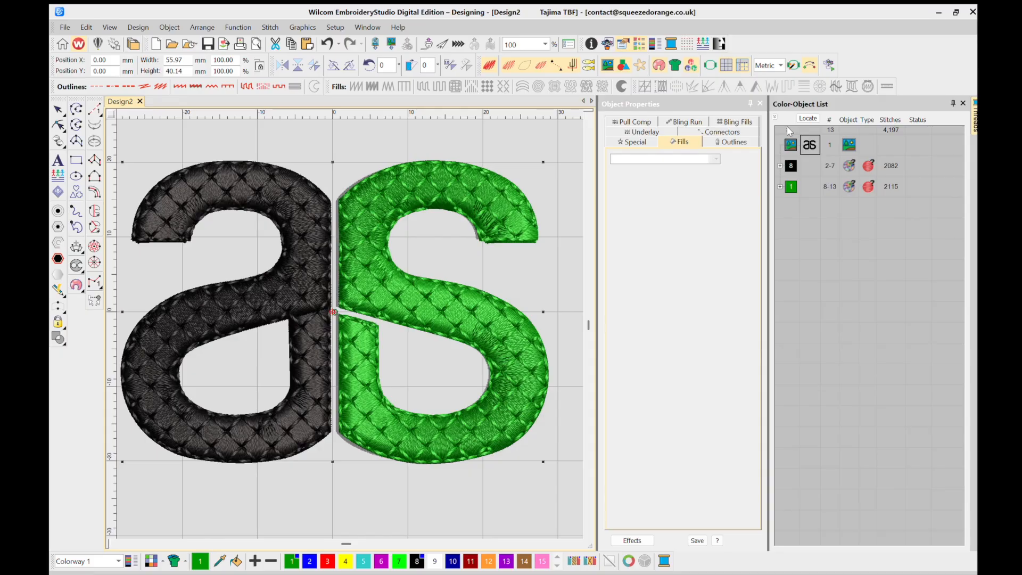
key("Delete")
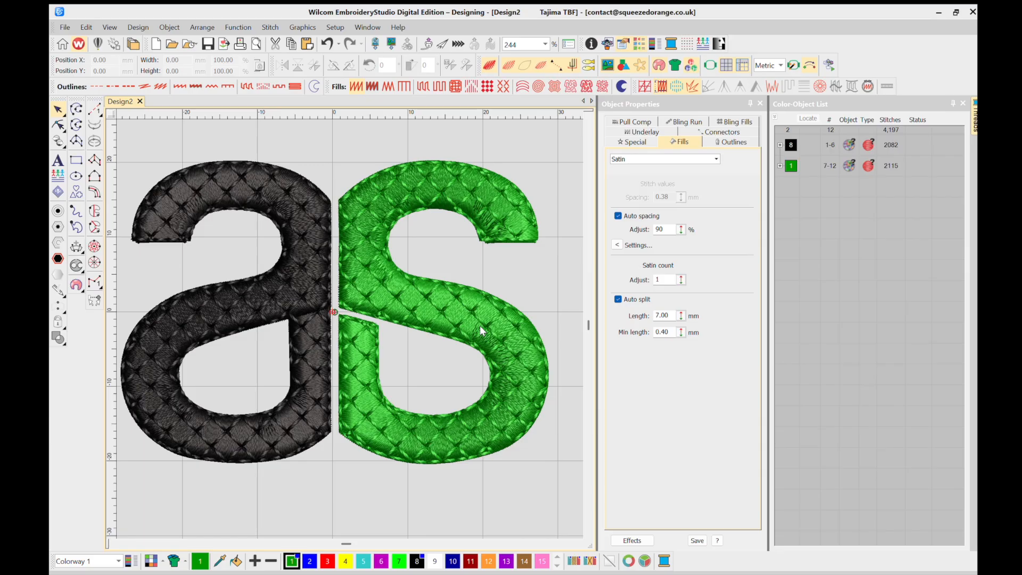
Play the stitch-out simulation of the whole design at an increased speed.
scroll(346, 310, "down", 3)
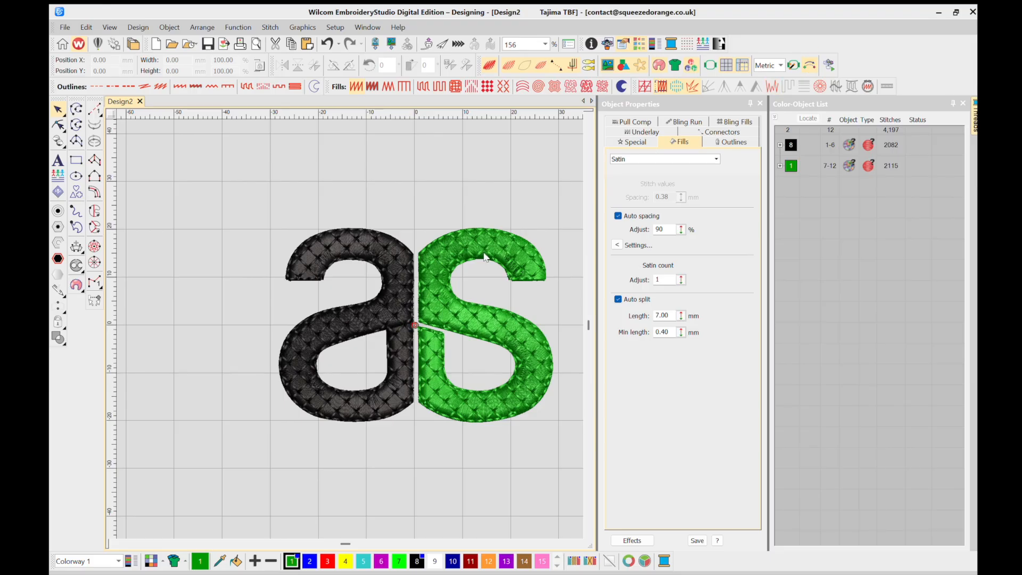
left_click(829, 65)
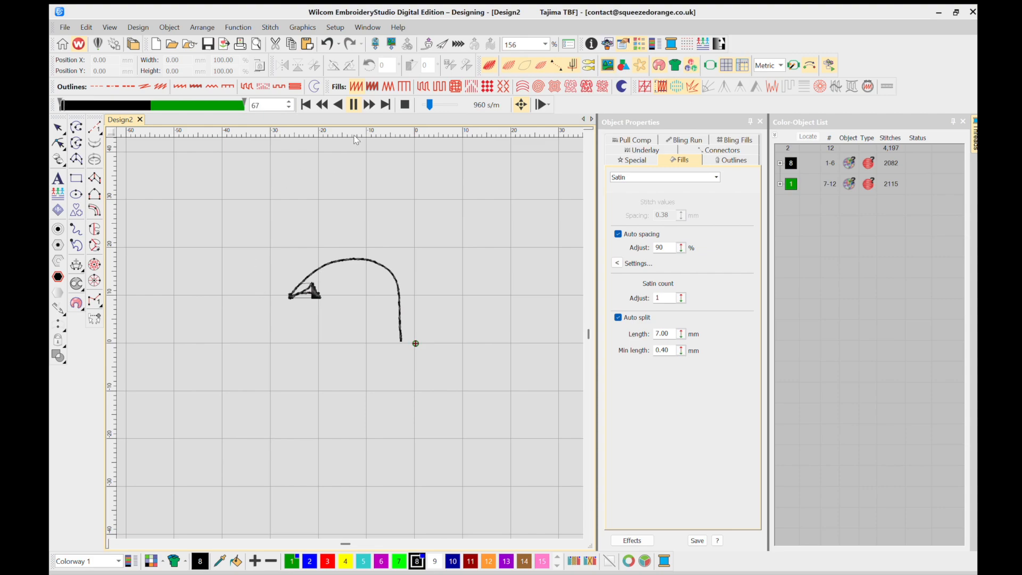
left_click_drag(430, 104, 444, 89)
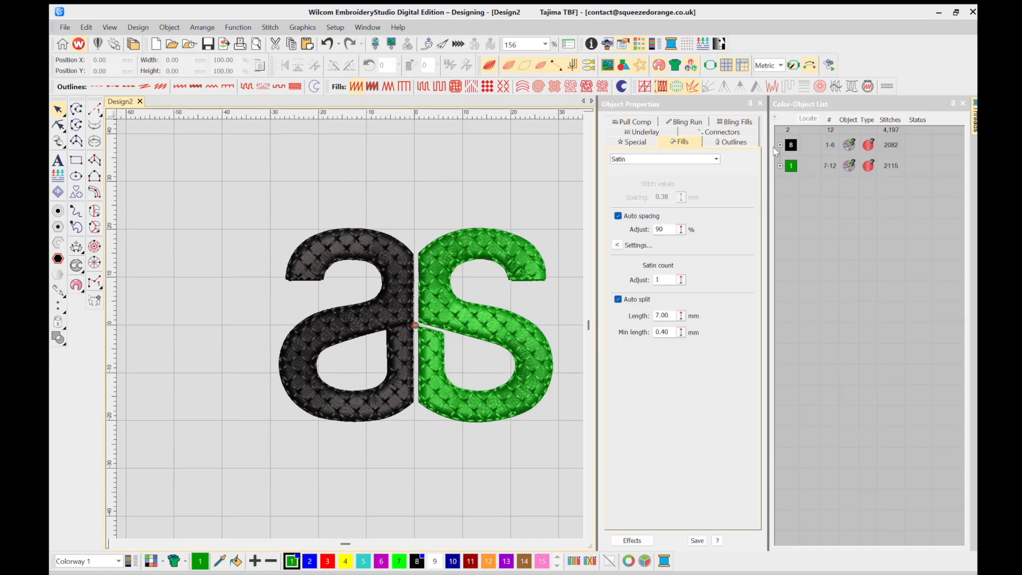
Swap the start and end points of the "s" motif fill so it starts at the upper terminal and ends at the lower stem's top.
left_click(780, 166)
left_click(810, 270)
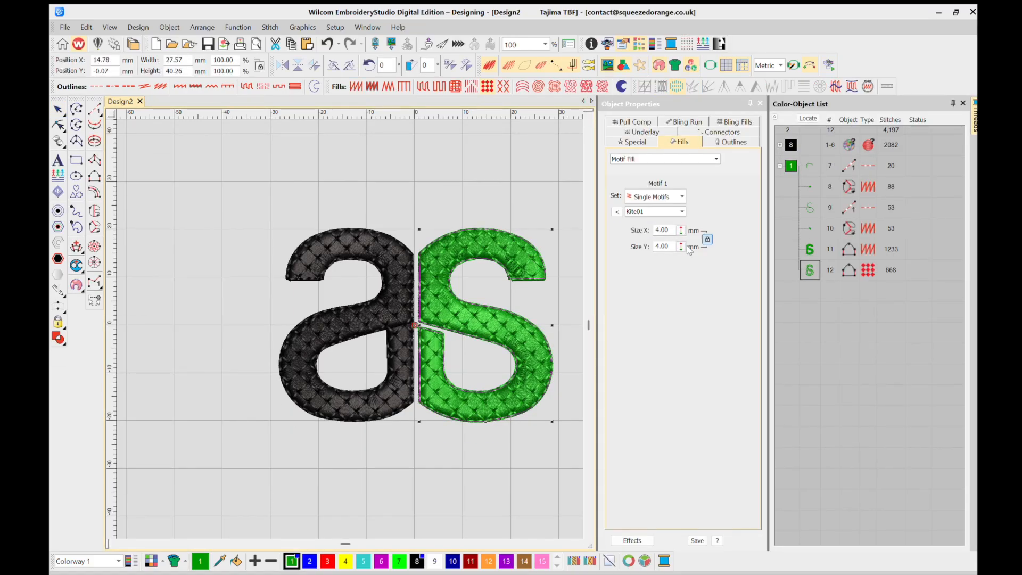
left_click(58, 125)
scroll(346, 308, "up", 2)
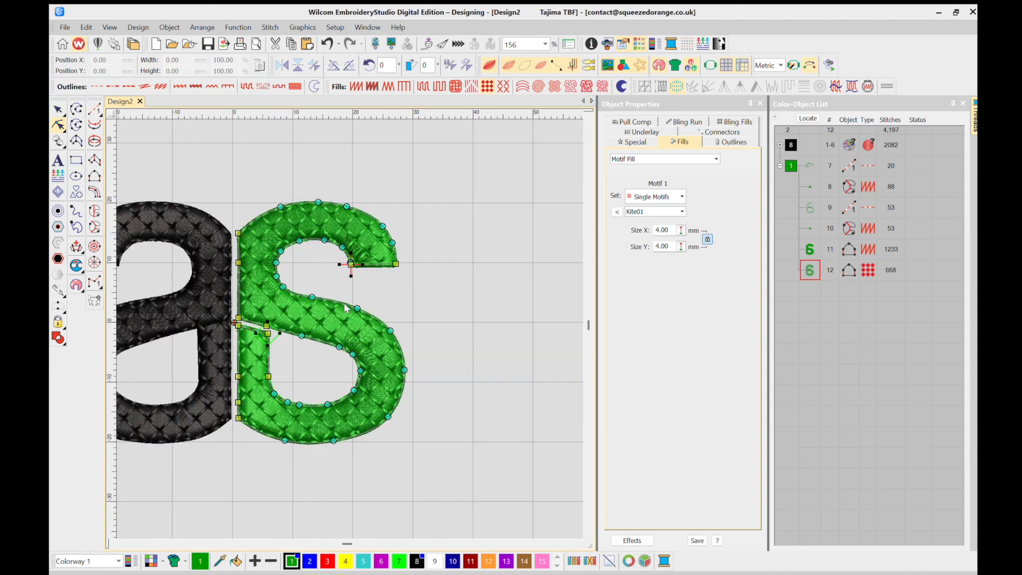
mouse_move(352, 265)
left_mouse_down()
mouse_move(310, 361)
mouse_move(293, 374)
left_mouse_up()
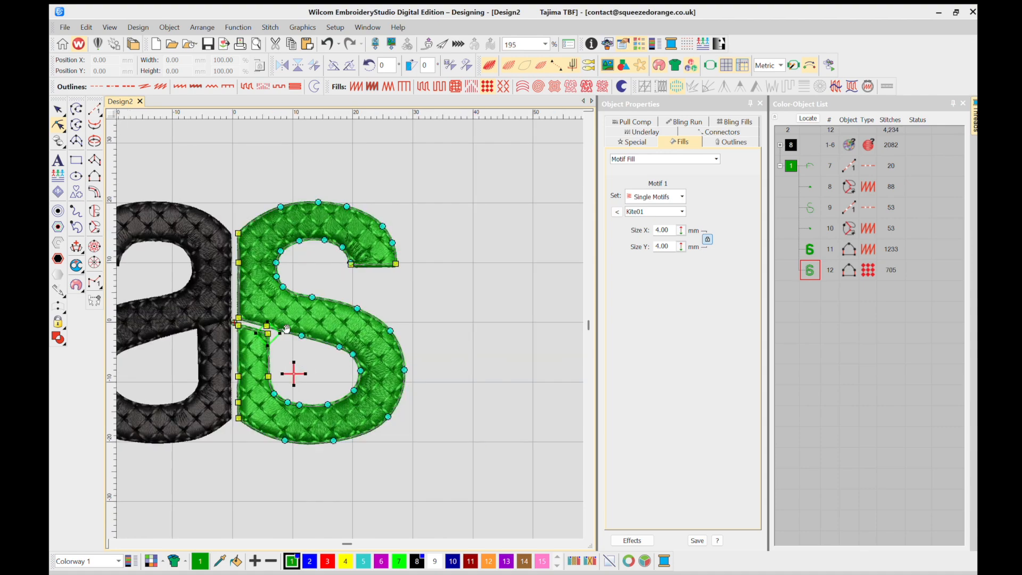
left_click(402, 255)
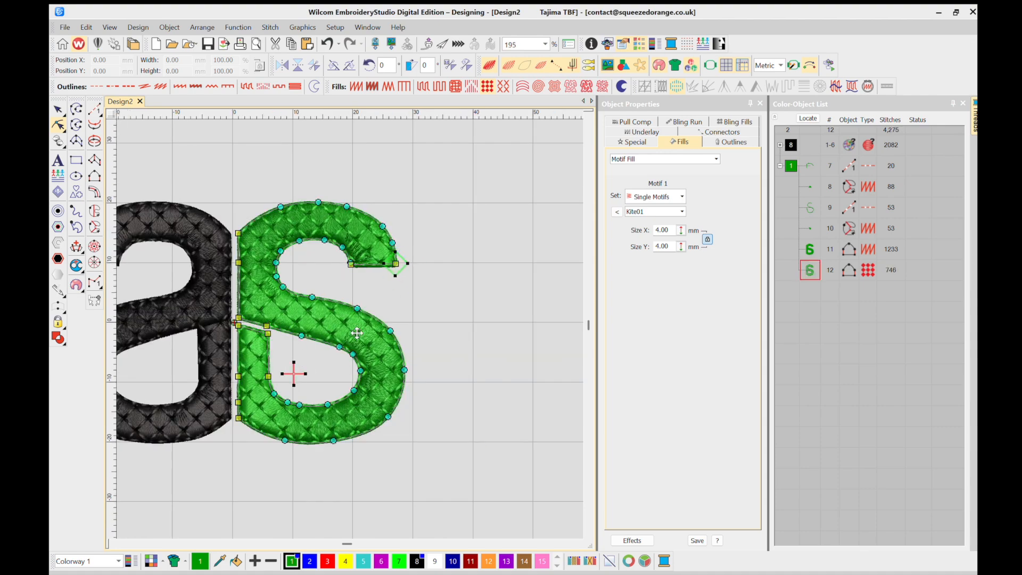
left_click(276, 329)
left_click(58, 109)
left_click(265, 139)
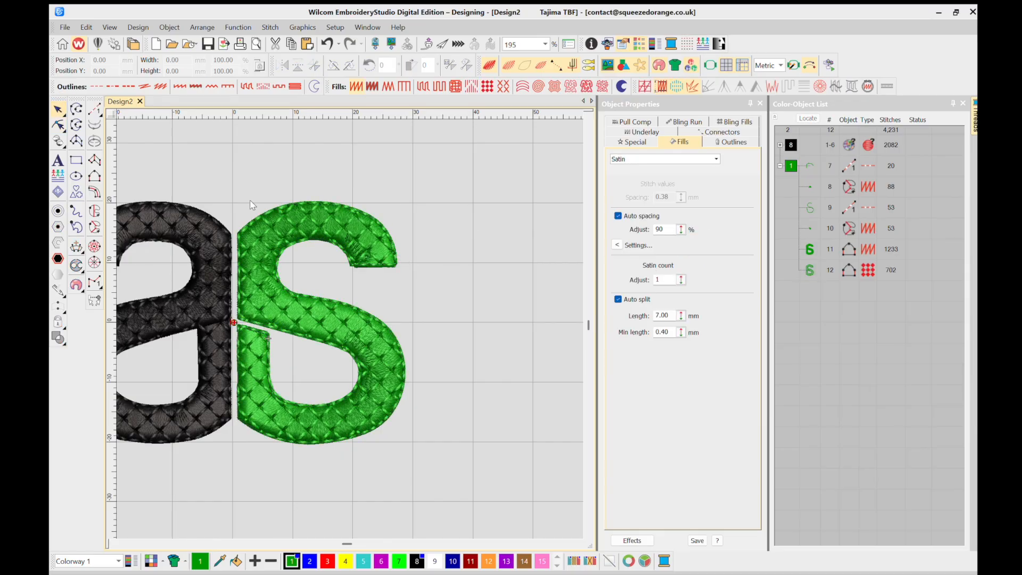
Recolor all the green "s" objects to black, color 8, and collapse the combined color group.
scroll(346, 310, "down", 4)
scroll(345, 308, "up", 3)
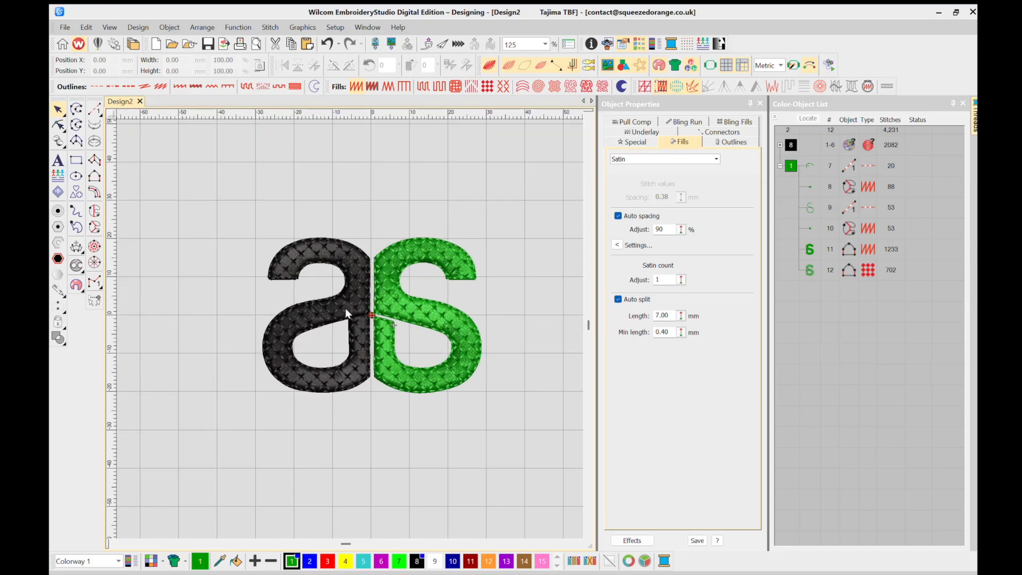
scroll(345, 308, "up", 1)
left_click(790, 153)
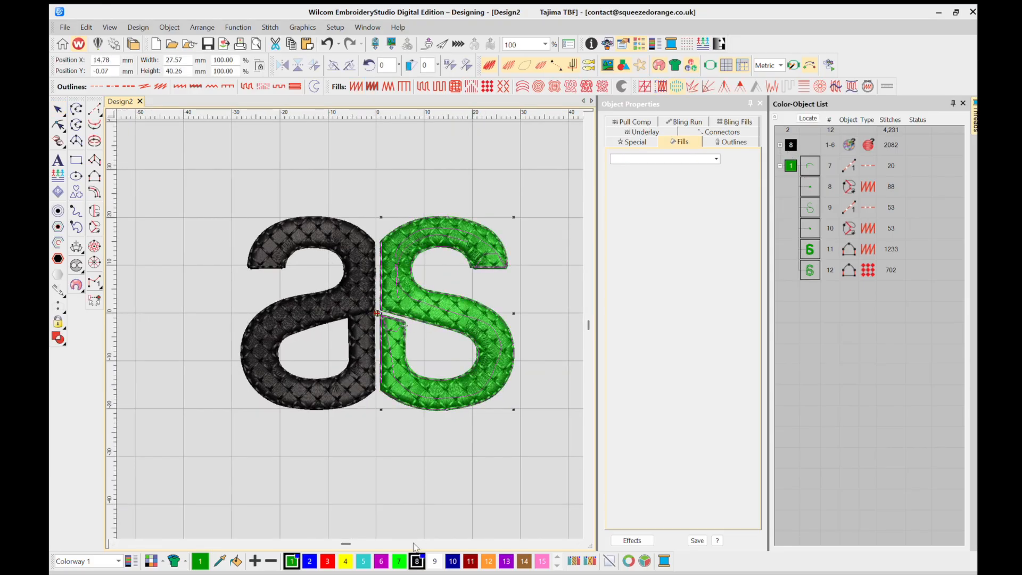
left_click(417, 559)
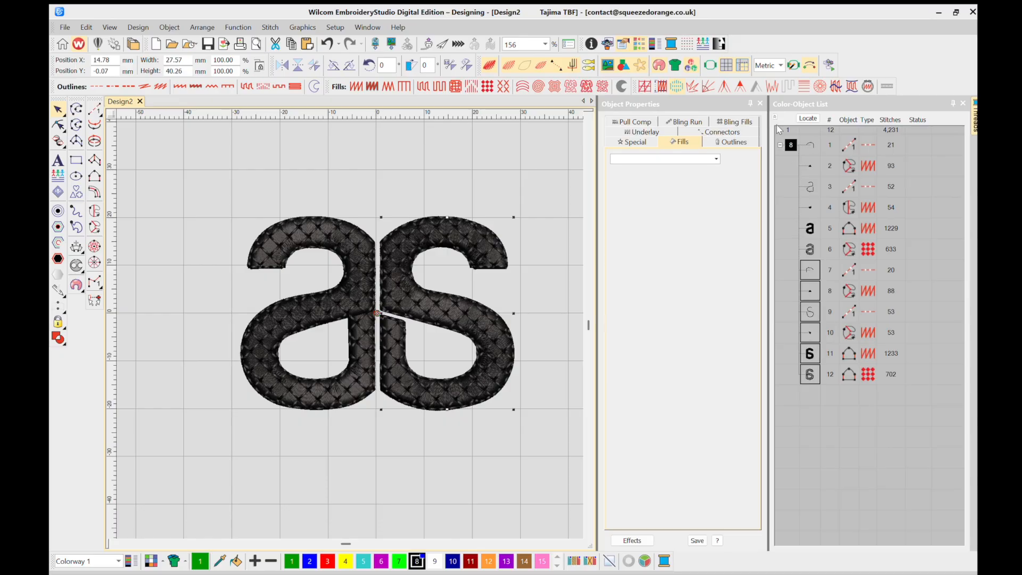
scroll(430, 363, "up", 1)
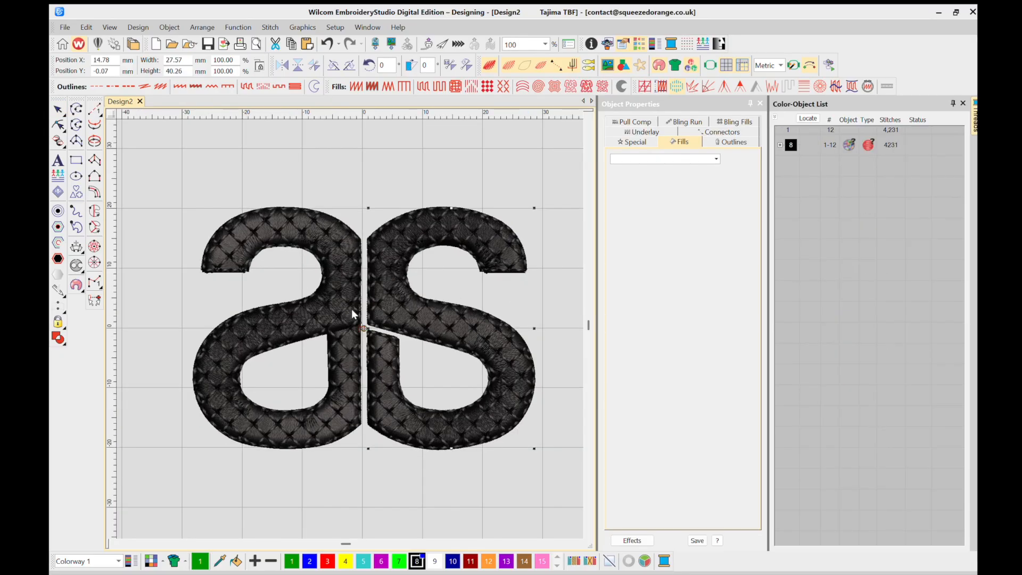
scroll(346, 314, "up", 1)
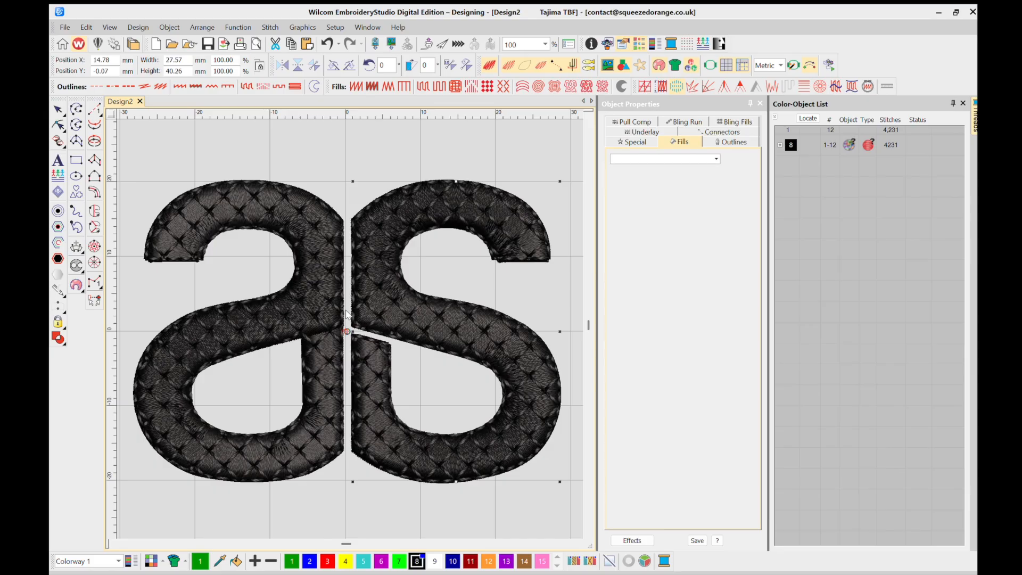